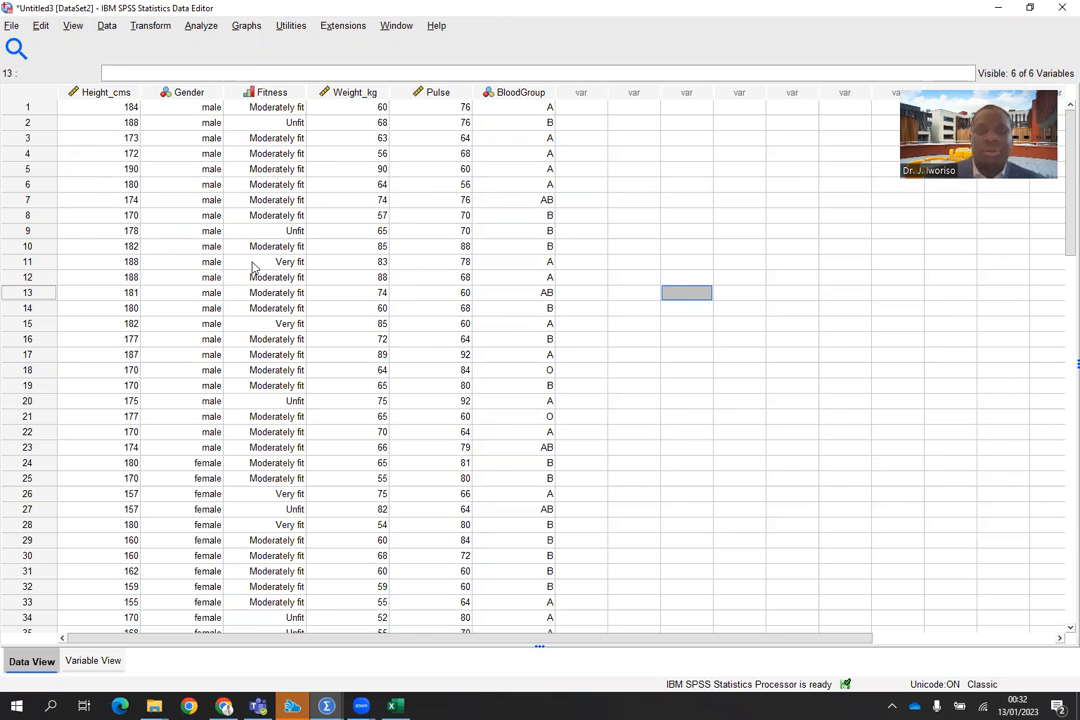
# - Review the value labels defined for the Gender and BloodGroup variables in the variable definitions
pyautogui.click(91, 661)
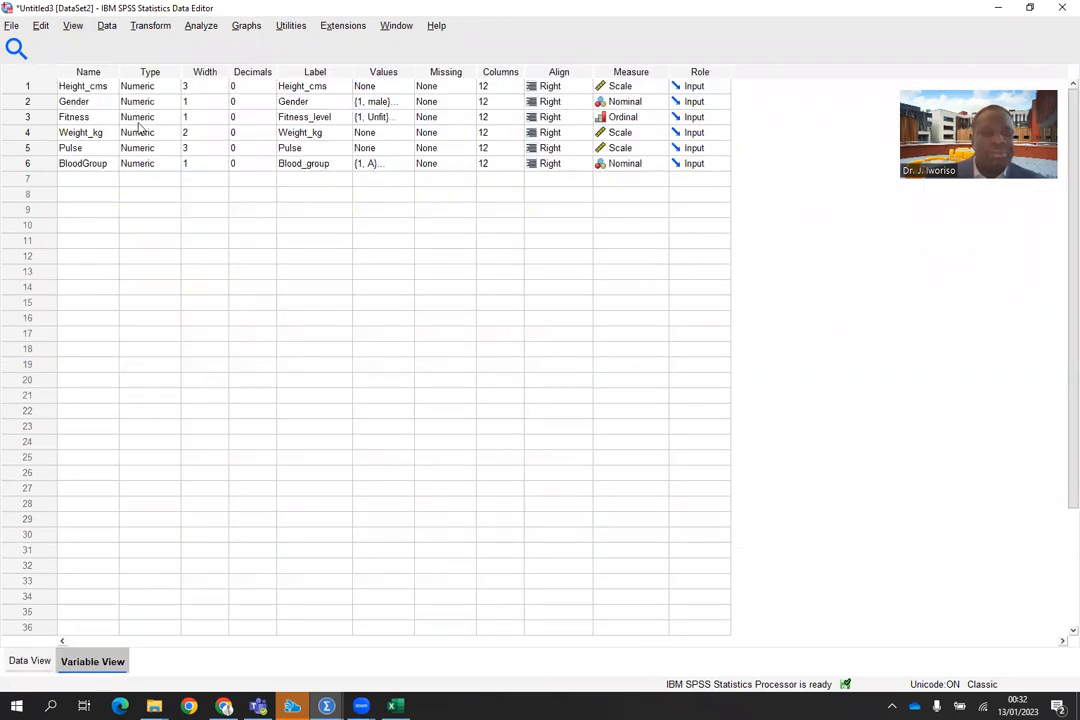
pyautogui.doubleClick(405, 106)
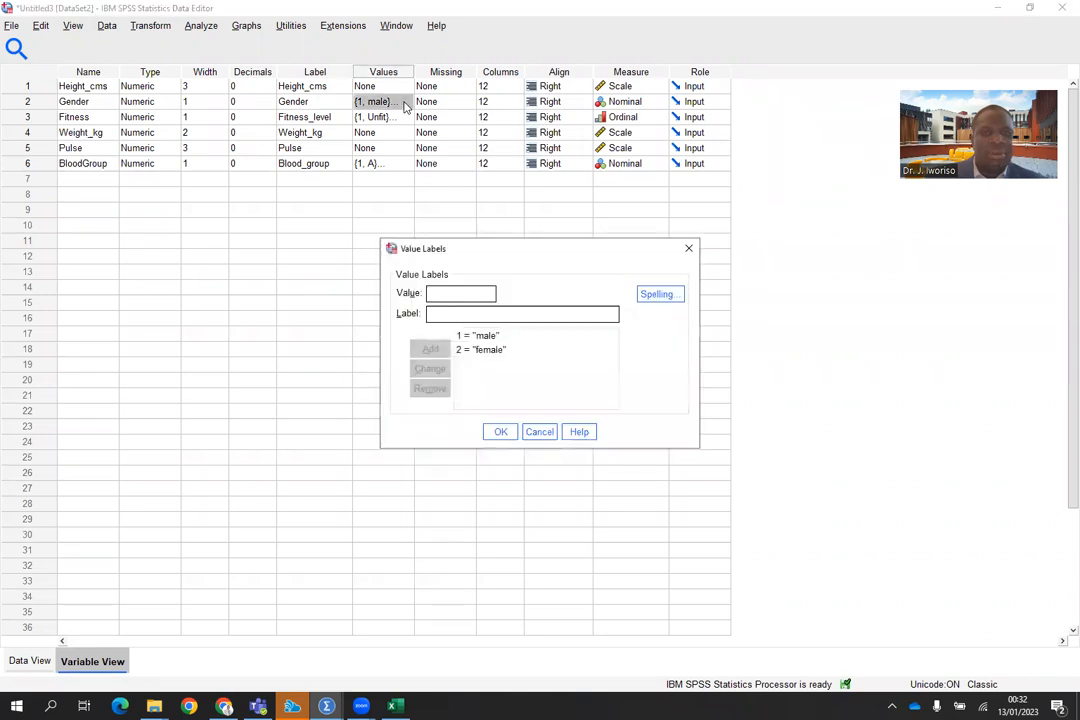
pyautogui.click(688, 248)
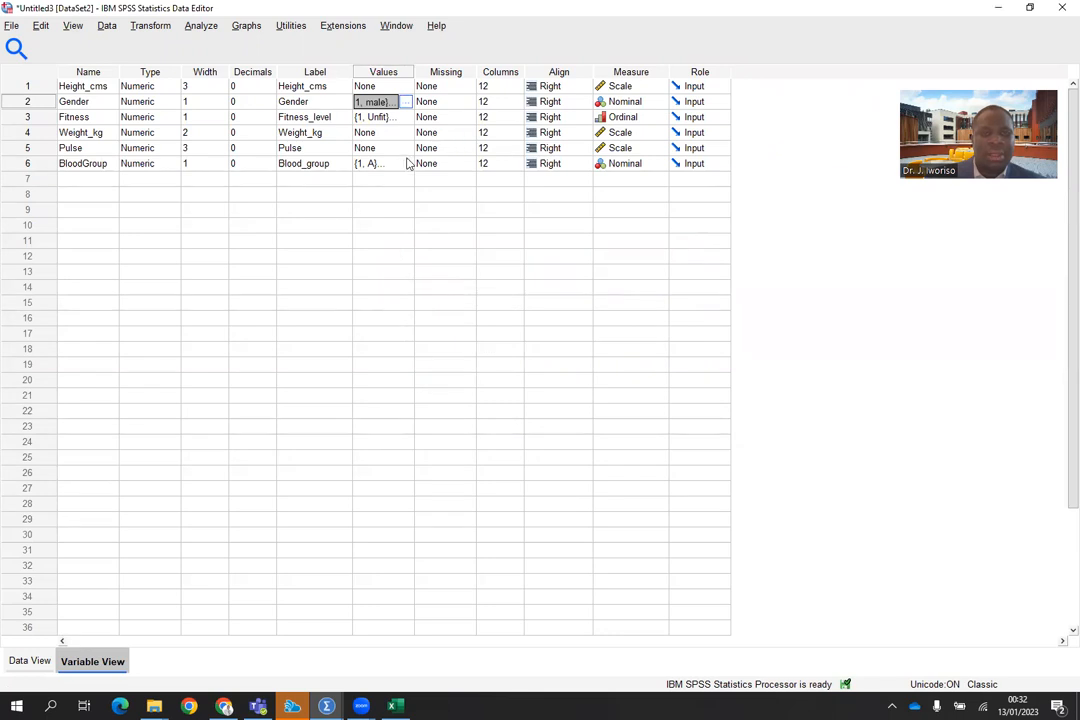
pyautogui.doubleClick(406, 164)
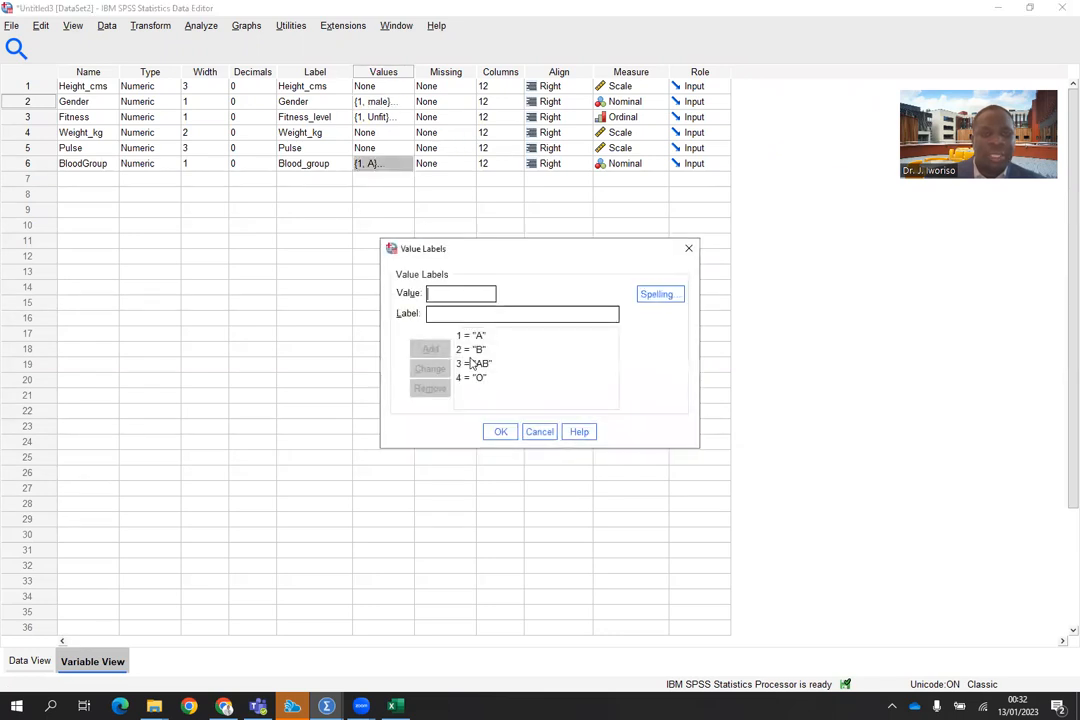
pyautogui.click(690, 250)
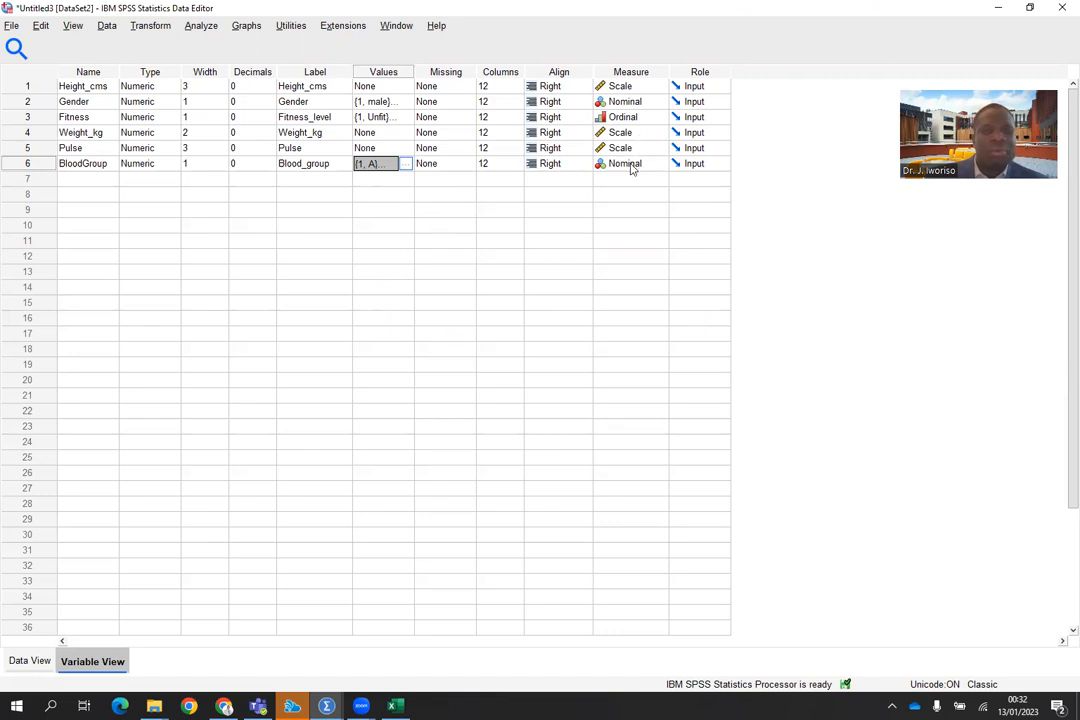
# - Set the Pulse variable's label to Pulse_rate
pyautogui.click(320, 148)
pyautogui.click(319, 146)
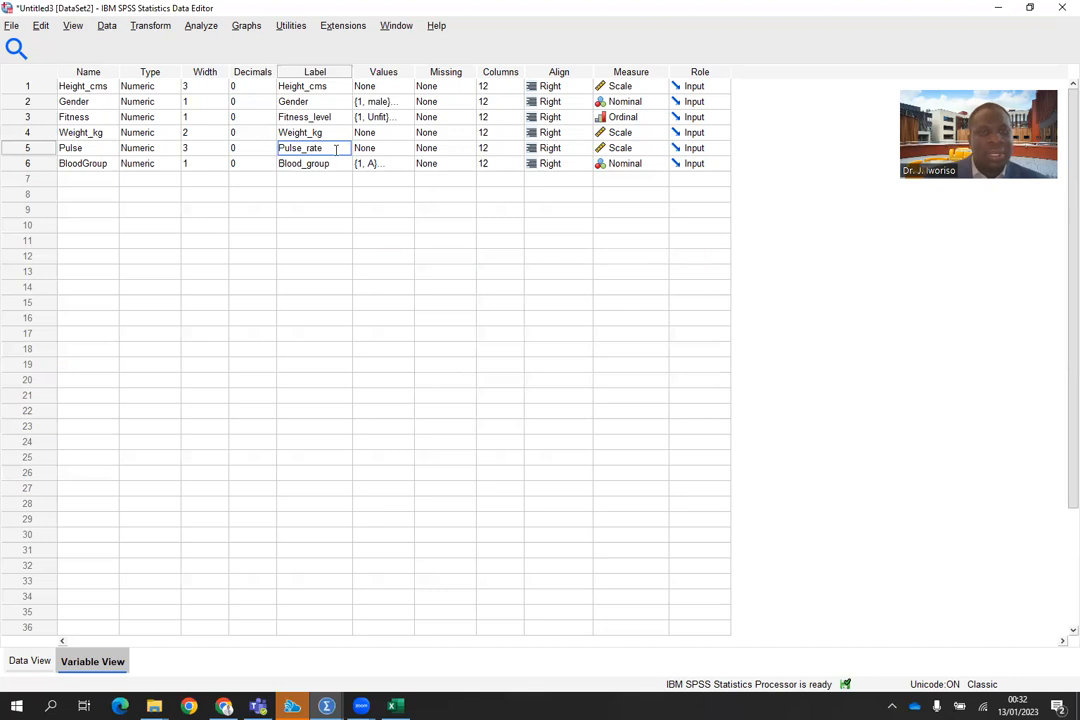
pyautogui.click(378, 196)
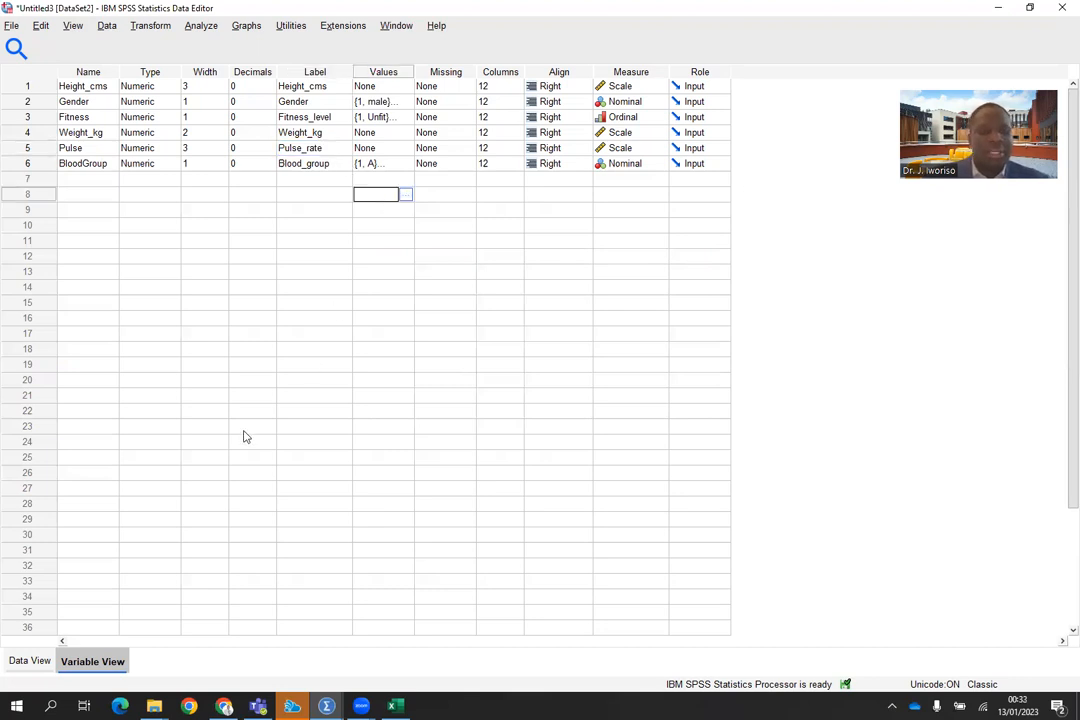
# - Run Descriptives on the Gender, Fitness_level and Blood_group variables from the data sheet
pyautogui.click(29, 660)
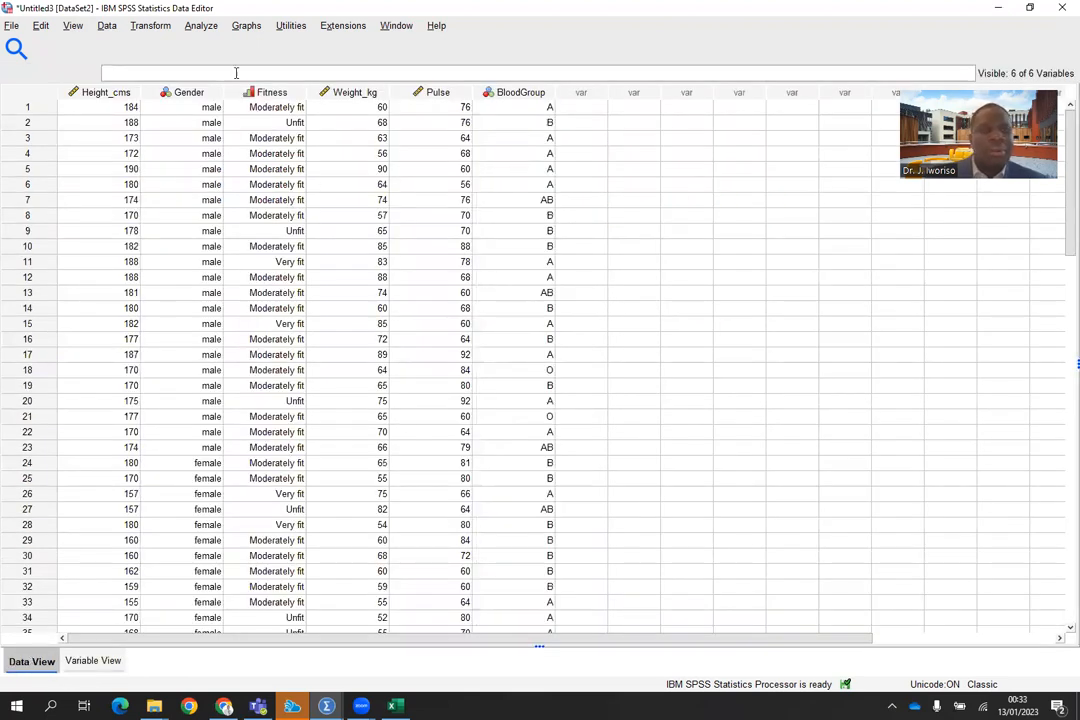
pyautogui.click(203, 25)
pyautogui.moveTo(271, 100)
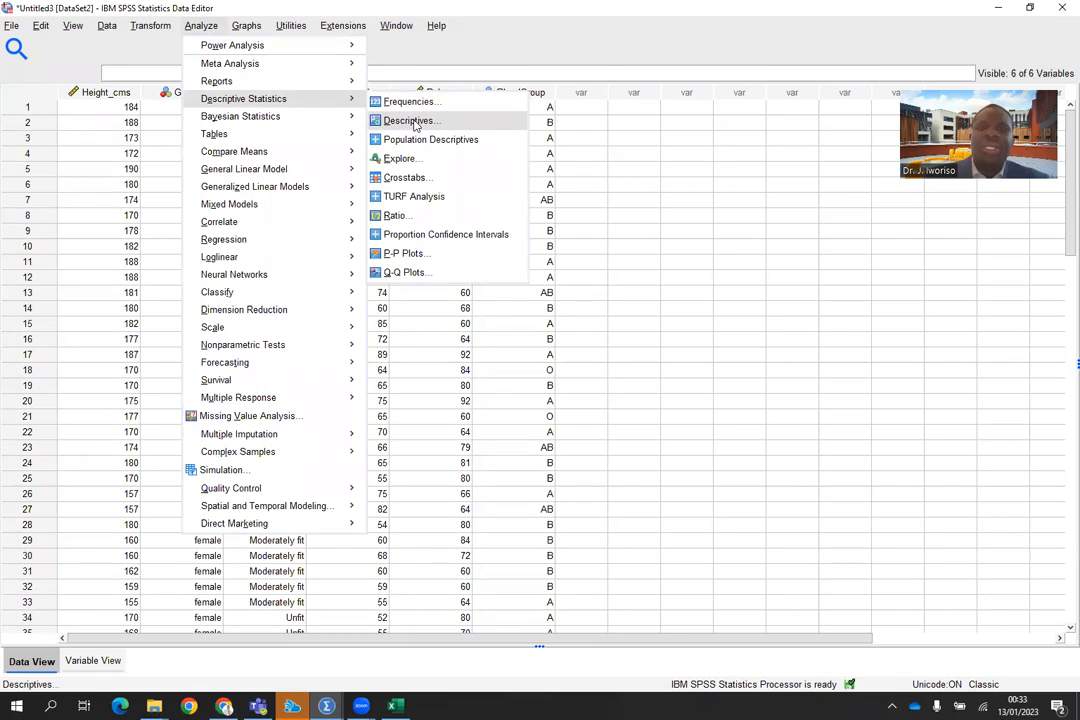
pyautogui.click(412, 121)
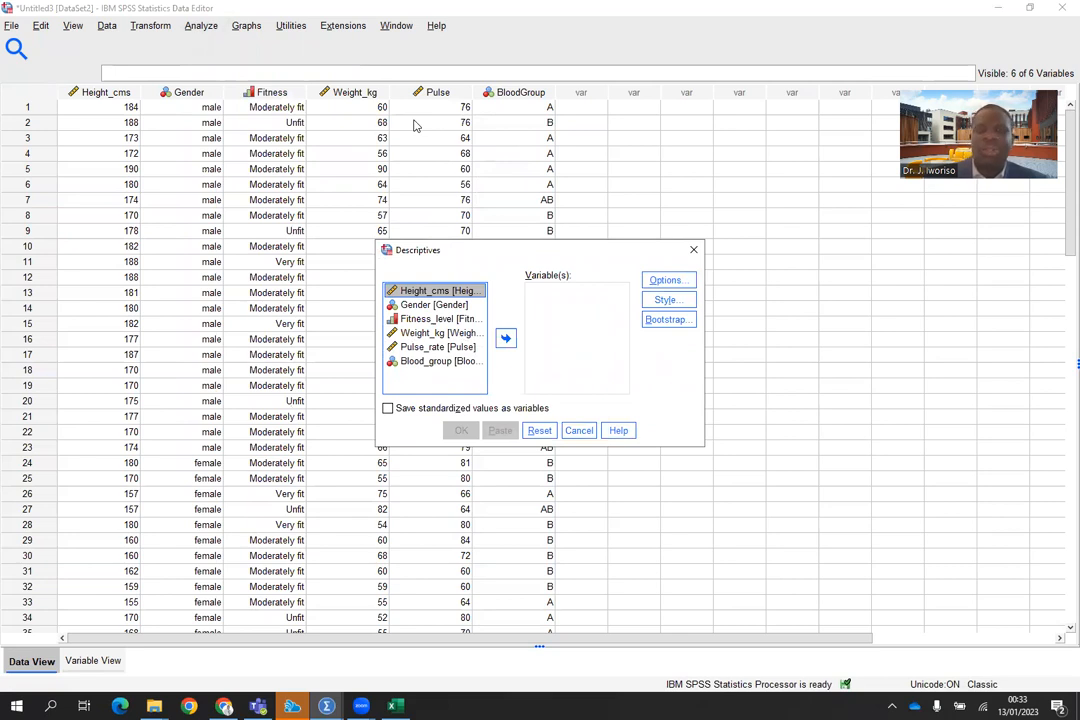
pyautogui.click(436, 305)
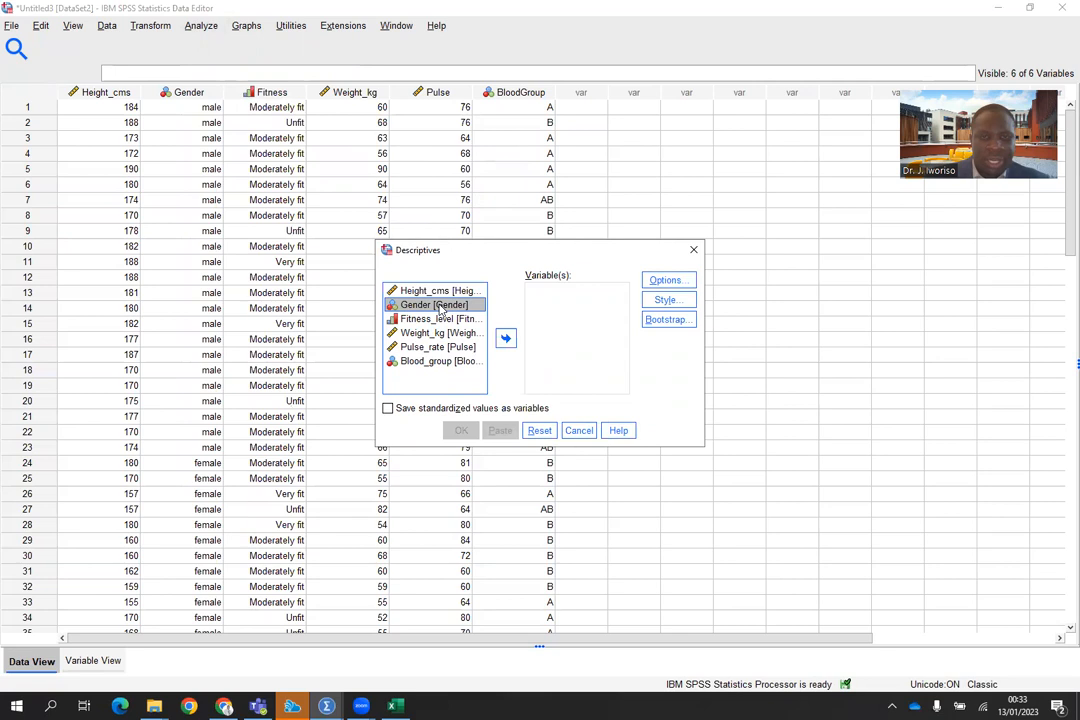
pyautogui.click(506, 340)
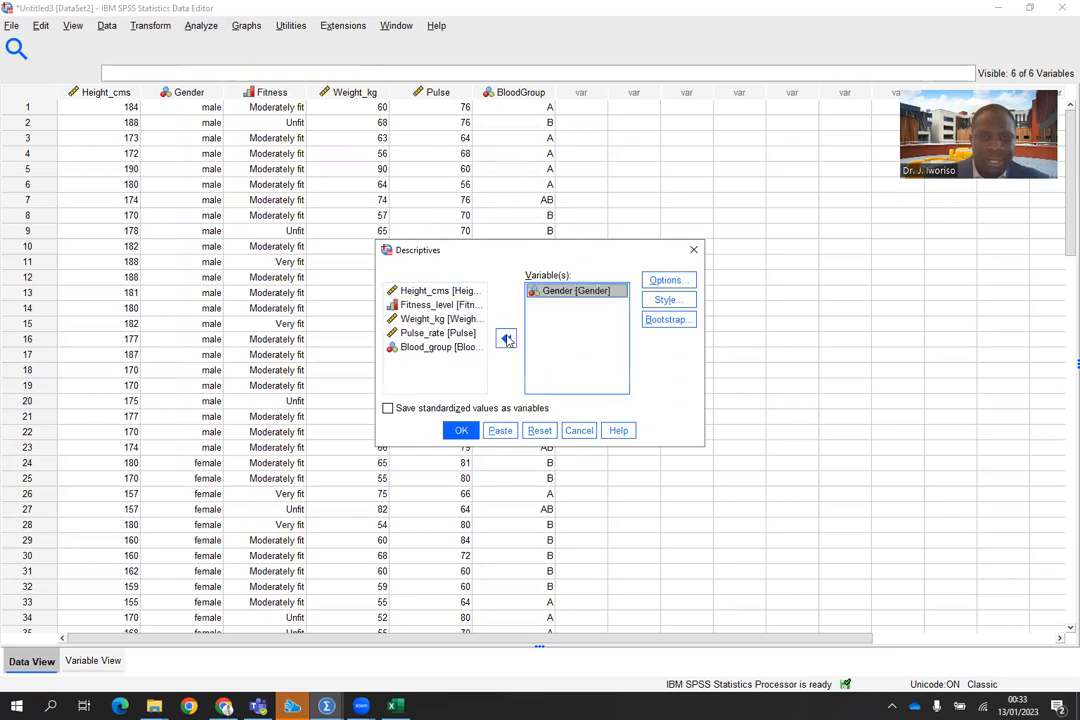
pyautogui.click(434, 305)
pyautogui.click(506, 340)
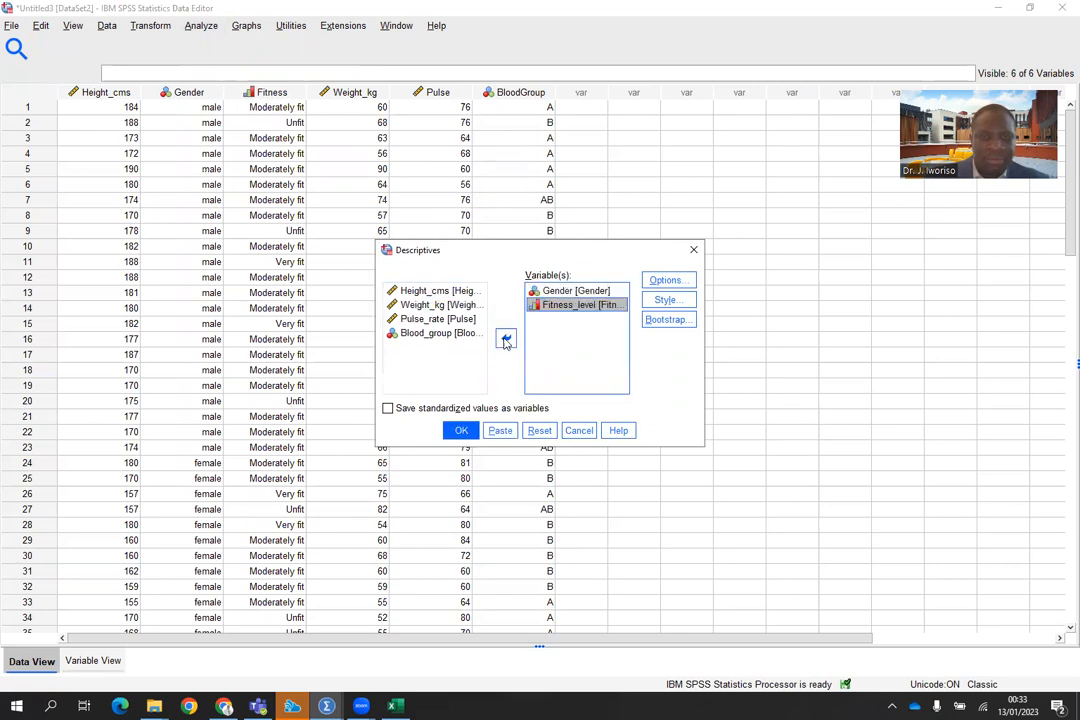
pyautogui.click(430, 334)
pyautogui.click(506, 340)
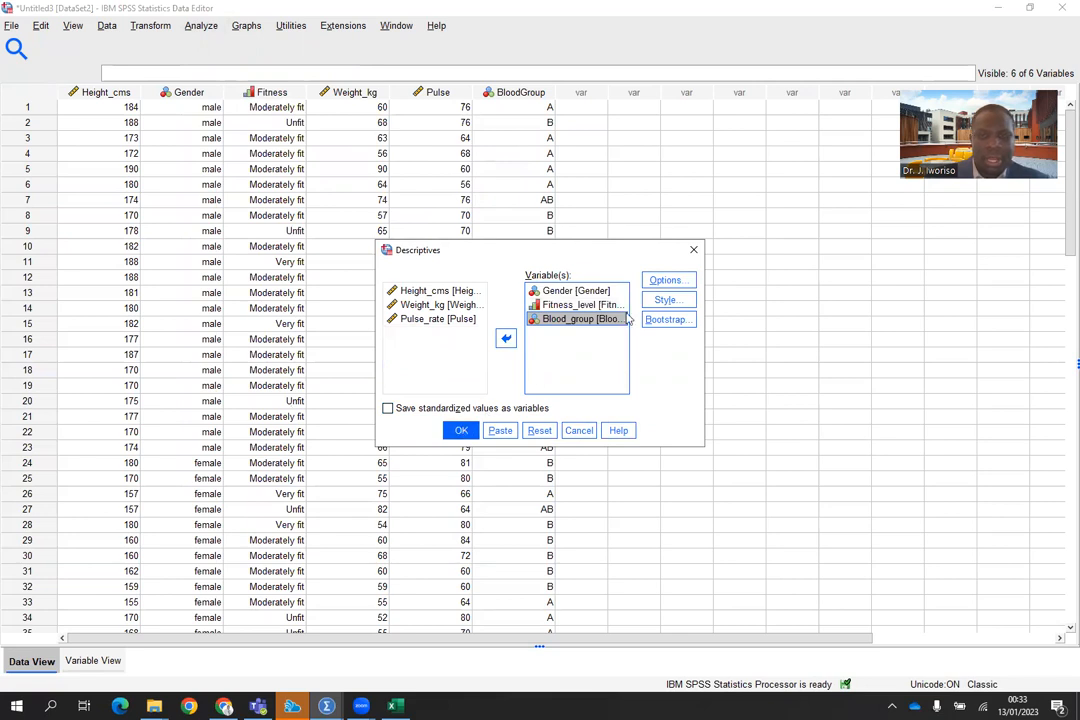
pyautogui.click(462, 433)
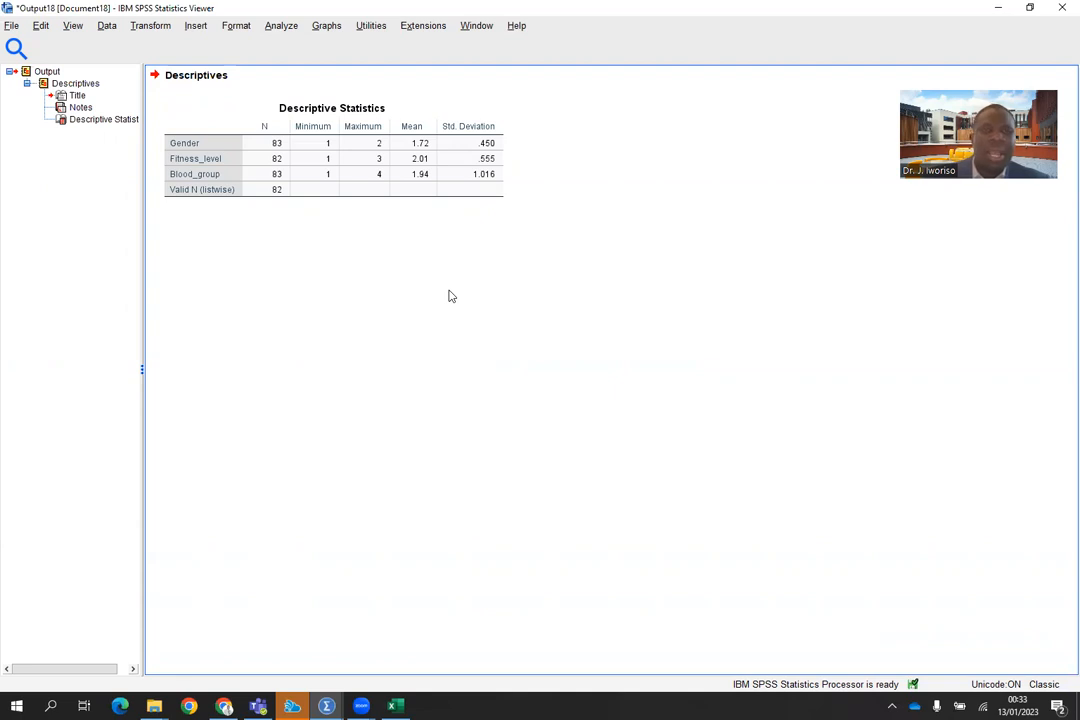
# - Reopen Descriptives and additionally enable Sum, Variance, Range, S.E. mean, Kurtosis and Skewness in its options
pyautogui.click(281, 26)
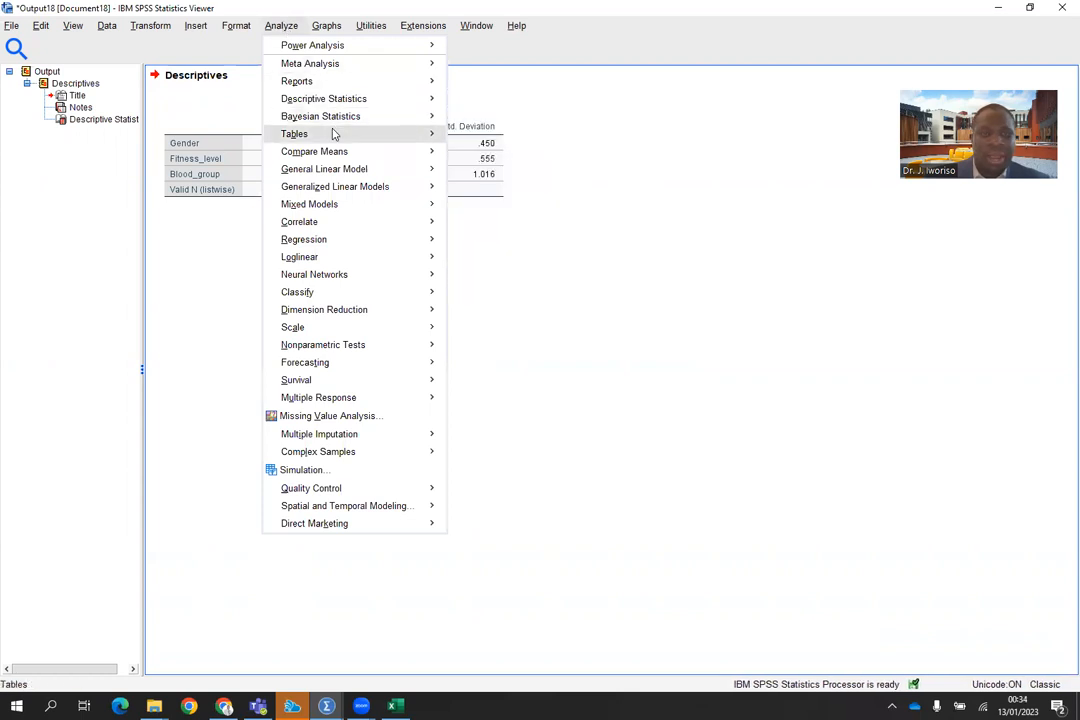
pyautogui.moveTo(320, 103)
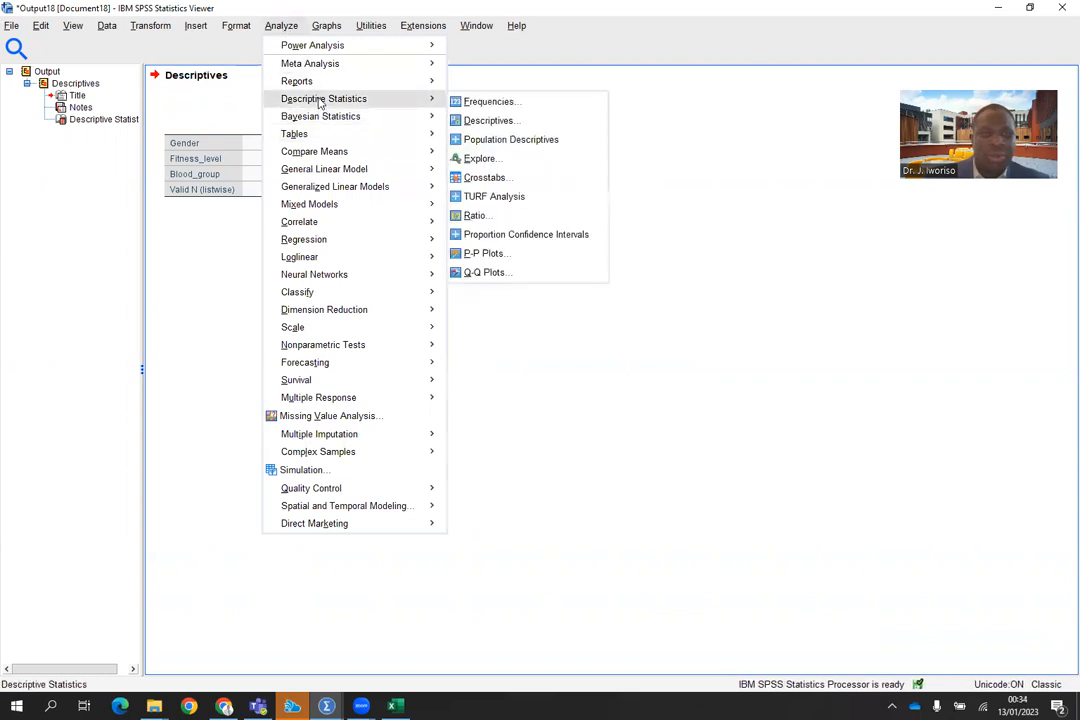
pyautogui.click(487, 121)
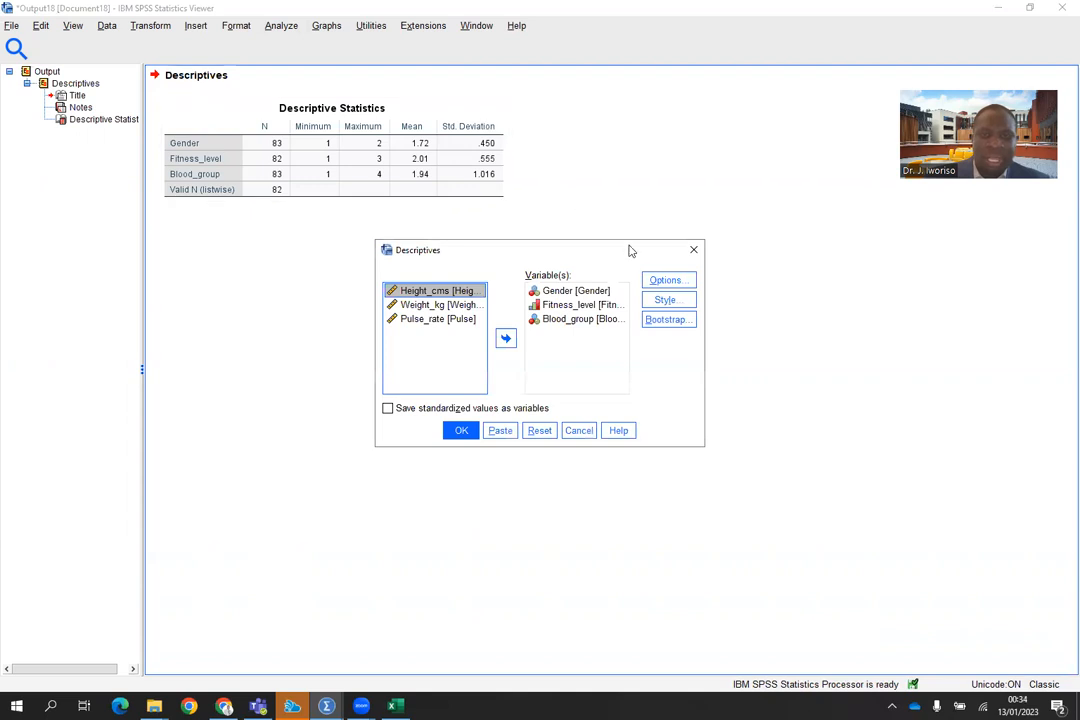
pyautogui.click(675, 283)
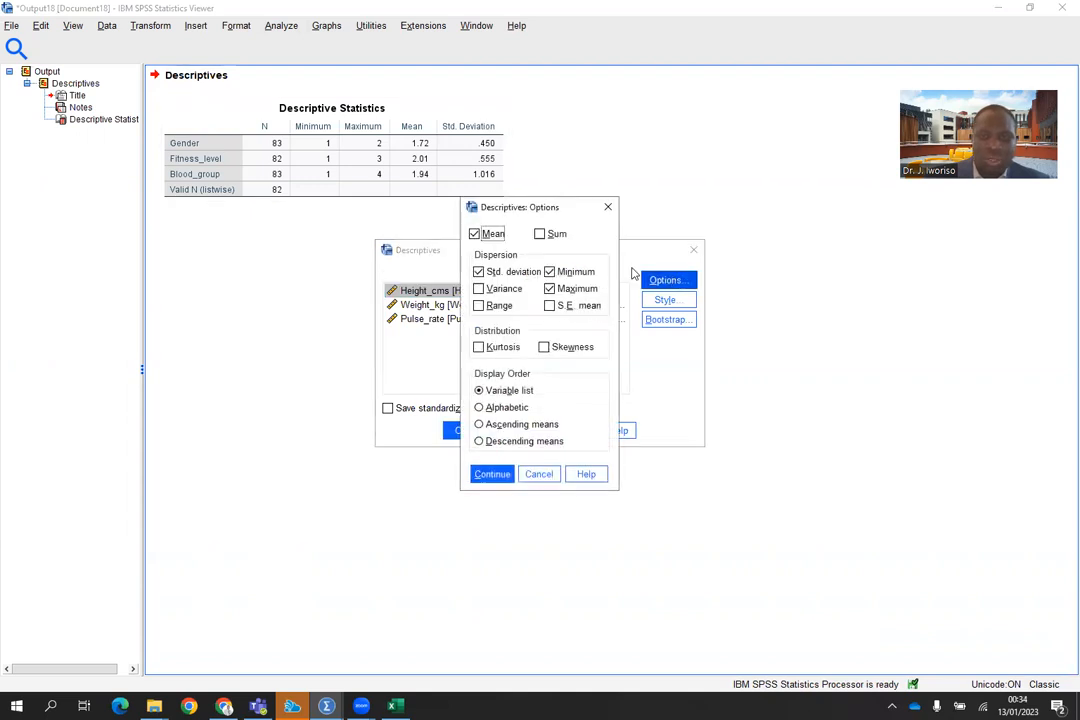
pyautogui.click(480, 289)
pyautogui.click(478, 308)
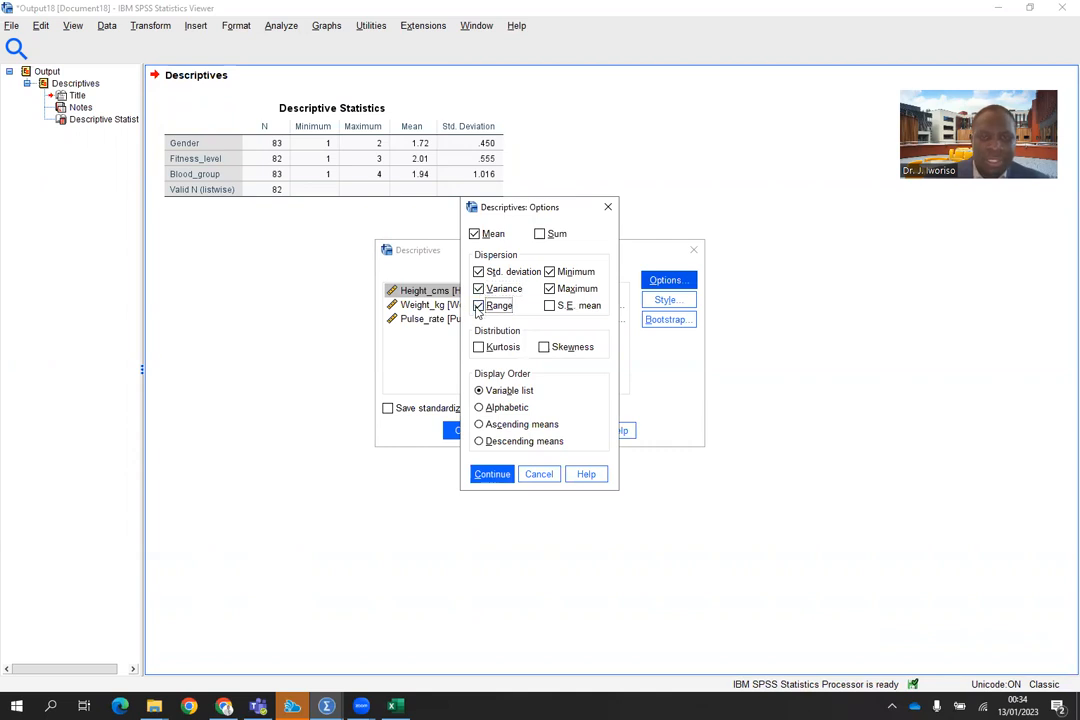
pyautogui.click(557, 310)
pyautogui.click(480, 349)
pyautogui.click(544, 349)
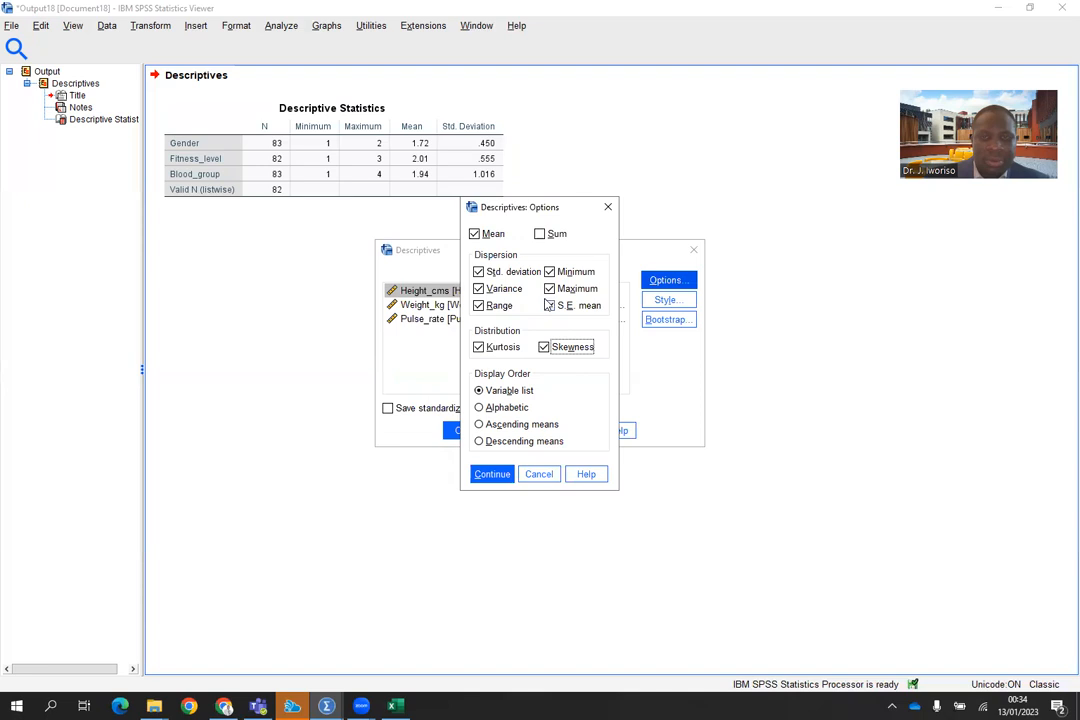
pyautogui.click(541, 236)
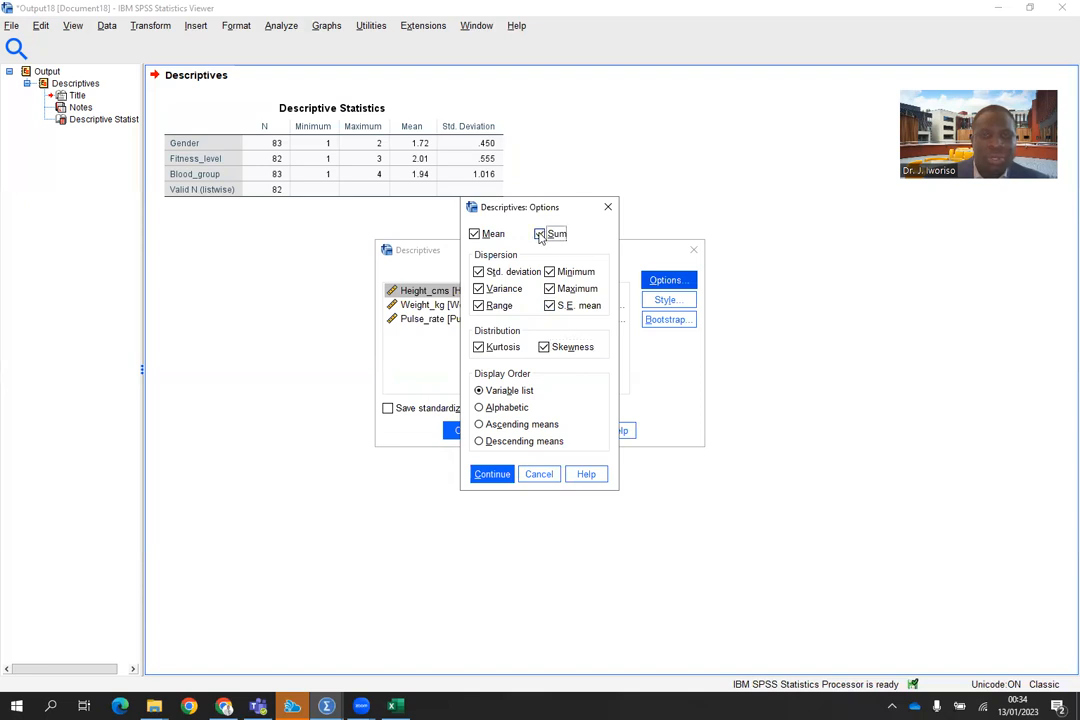
pyautogui.click(491, 474)
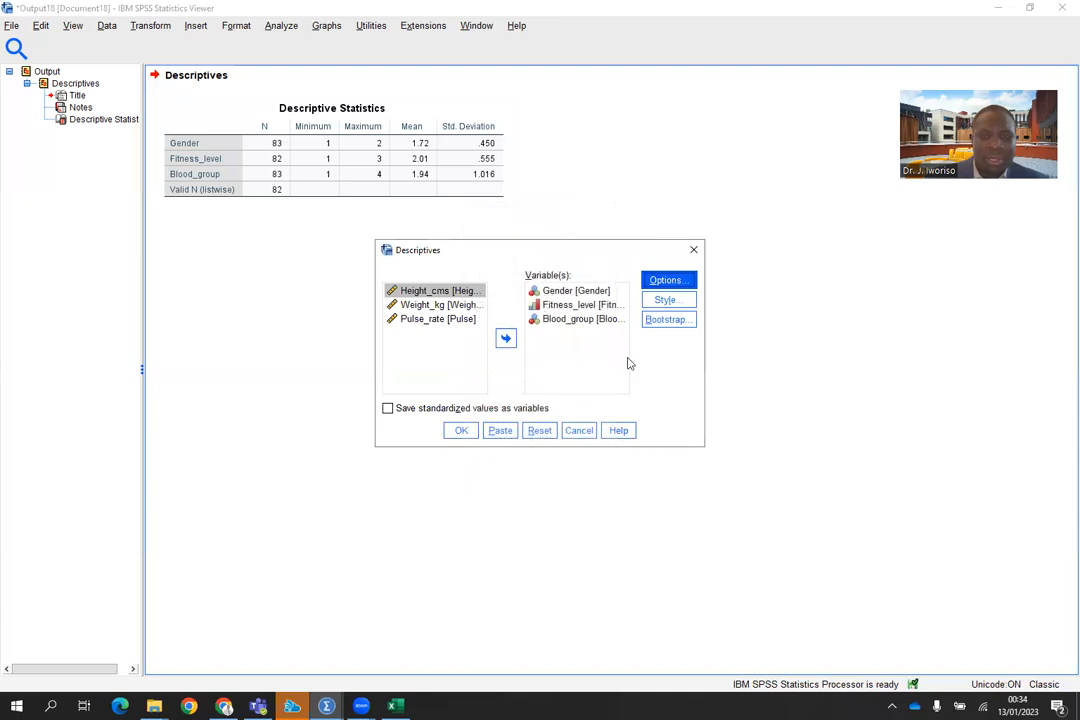
# - Inspect the Style and Bootstrap dialogs of Descriptives without changing anything
pyautogui.click(667, 302)
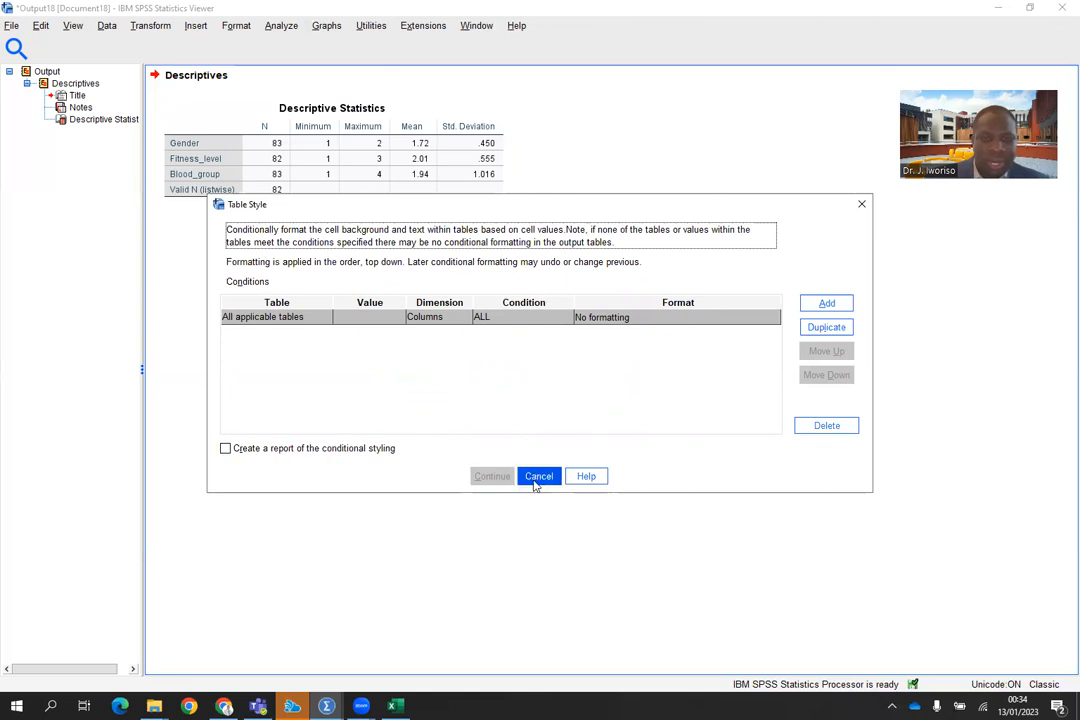
pyautogui.click(858, 208)
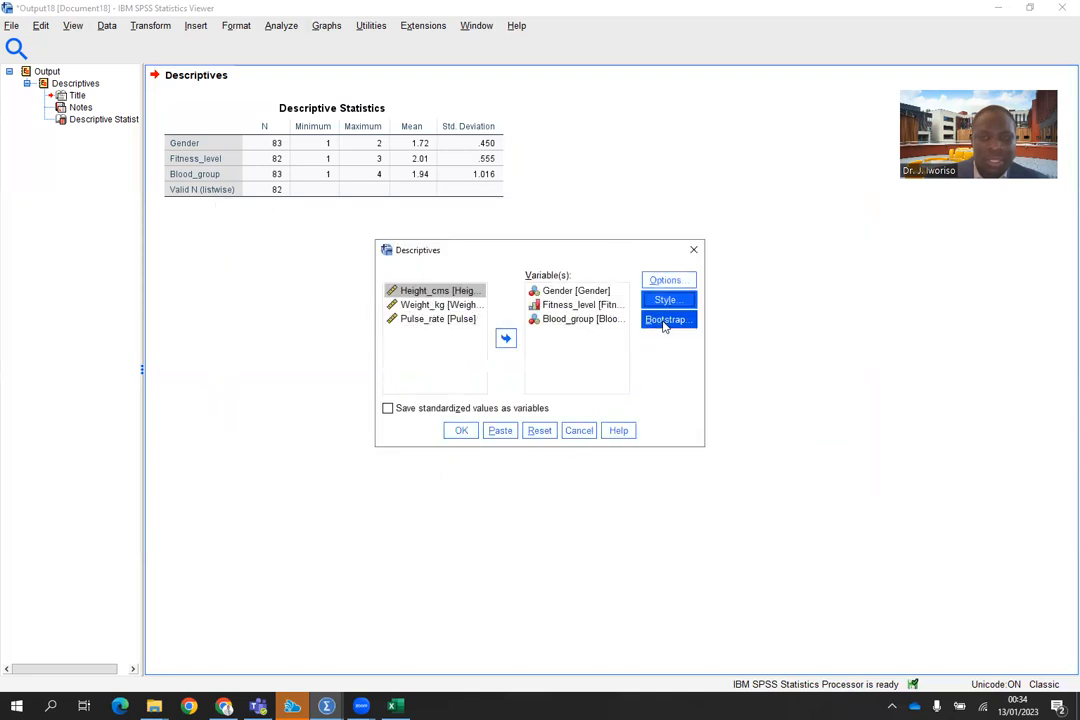
pyautogui.click(664, 322)
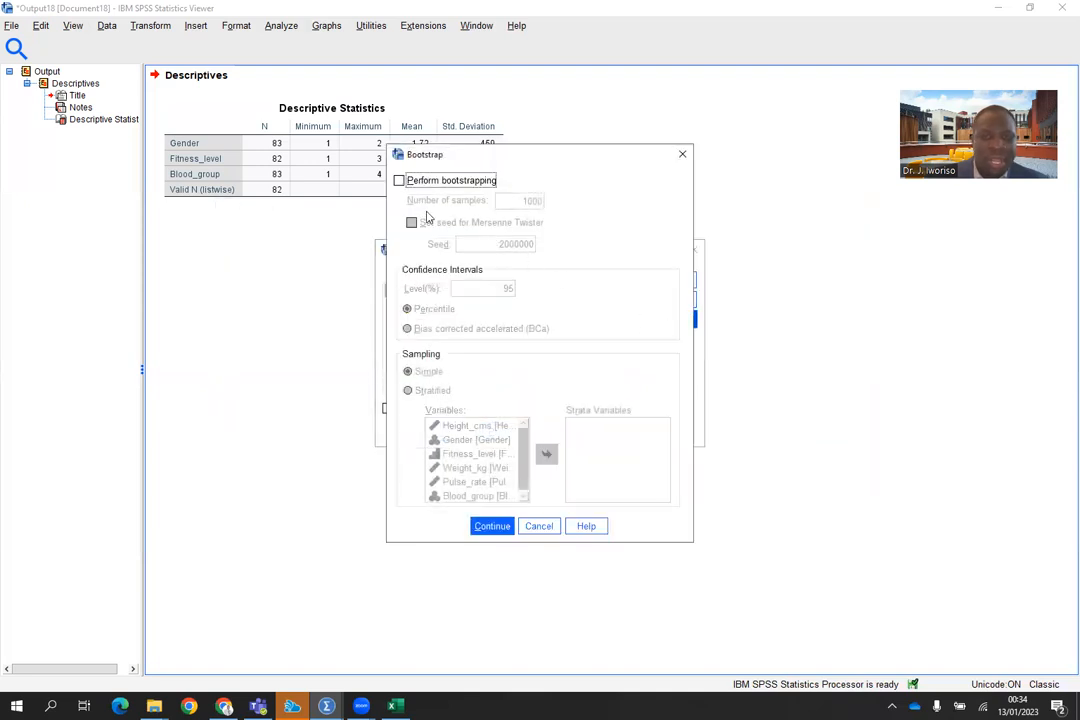
pyautogui.click(682, 158)
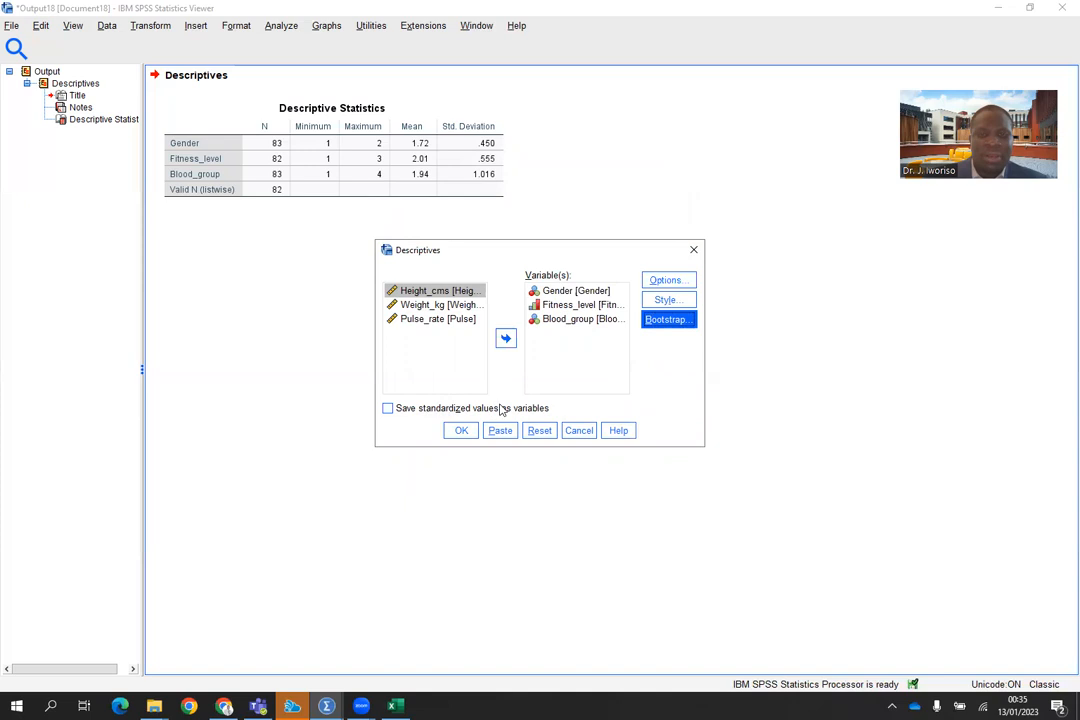
# - Run the Descriptives analysis with the extended statistics for the three variables
pyautogui.click(388, 409)
pyautogui.click(389, 409)
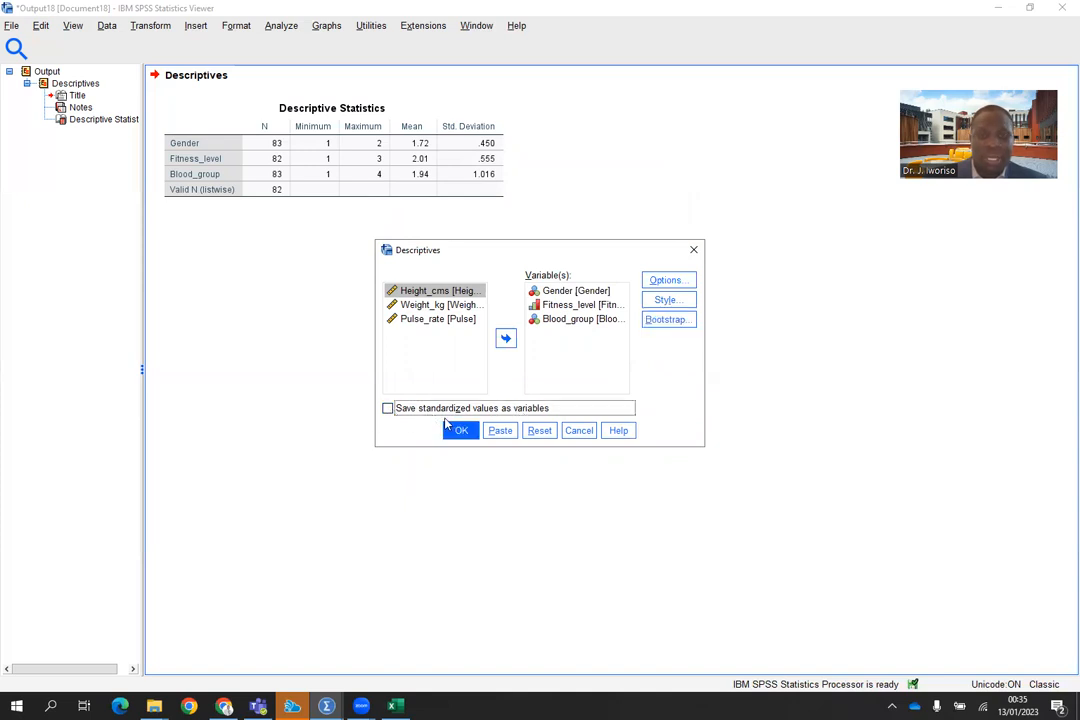
pyautogui.click(462, 432)
pyautogui.click(586, 352)
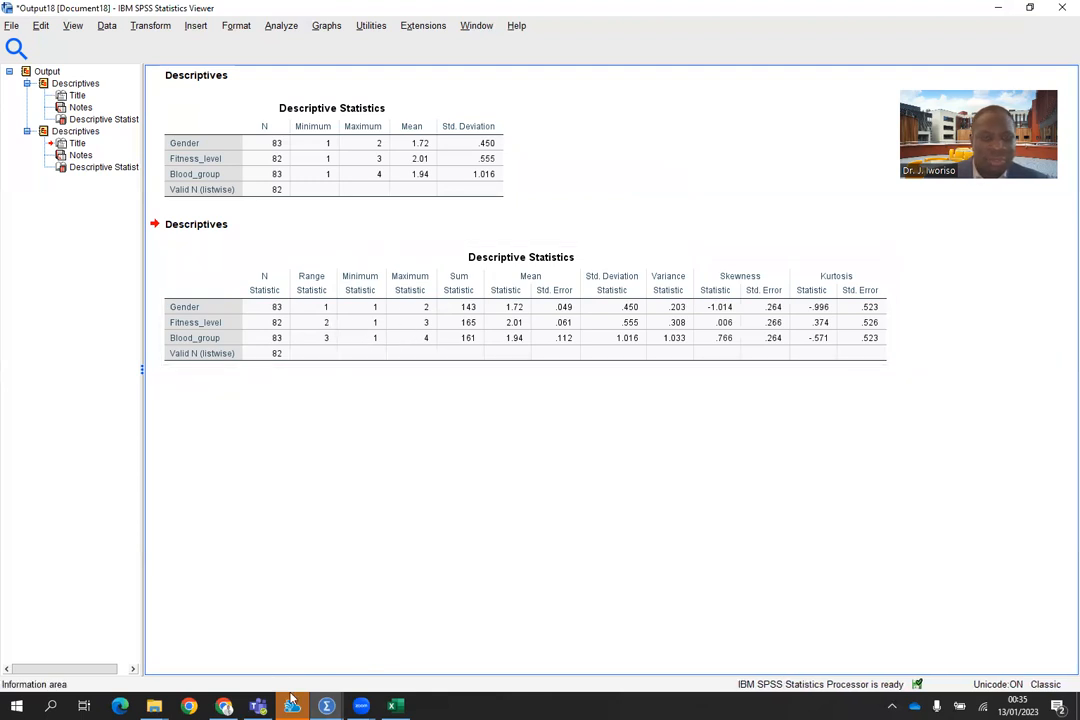
# - Switch to the data editor and turn off value label display to show the numeric codes
pyautogui.moveTo(327, 706)
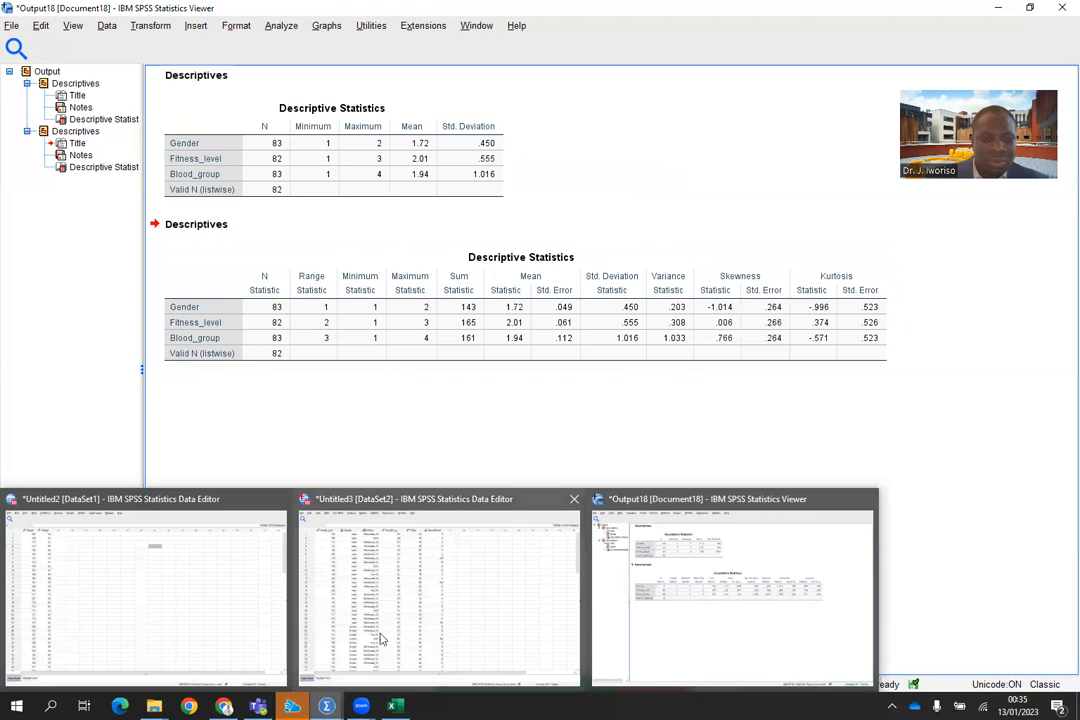
pyautogui.click(352, 506)
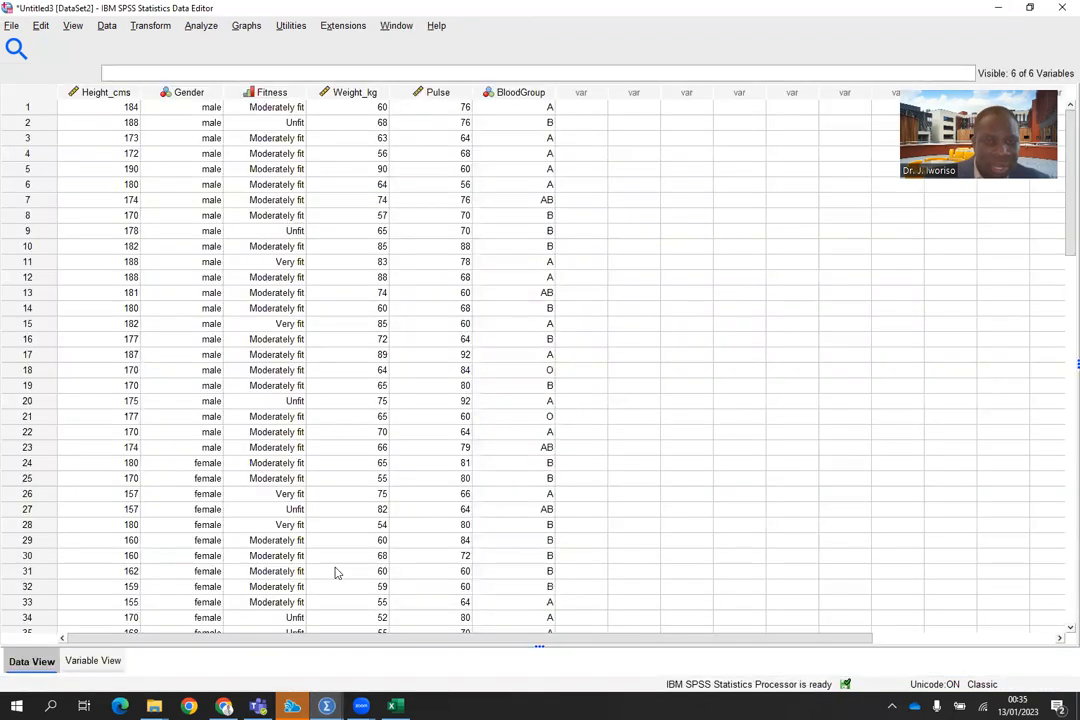
pyautogui.click(73, 27)
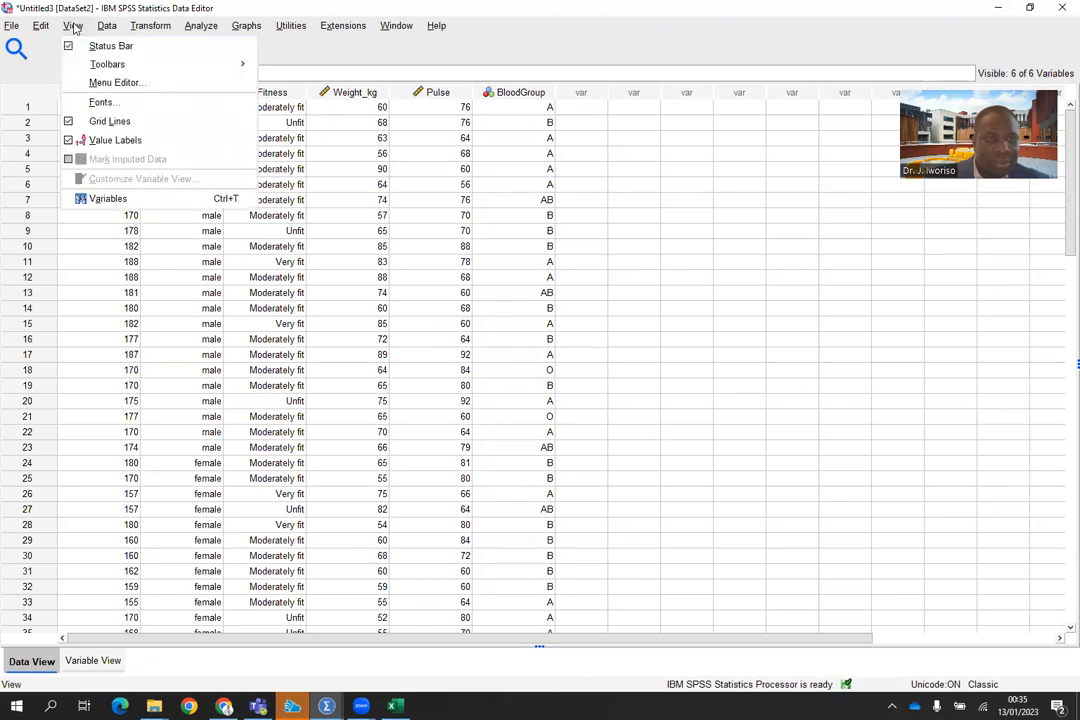
pyautogui.click(112, 142)
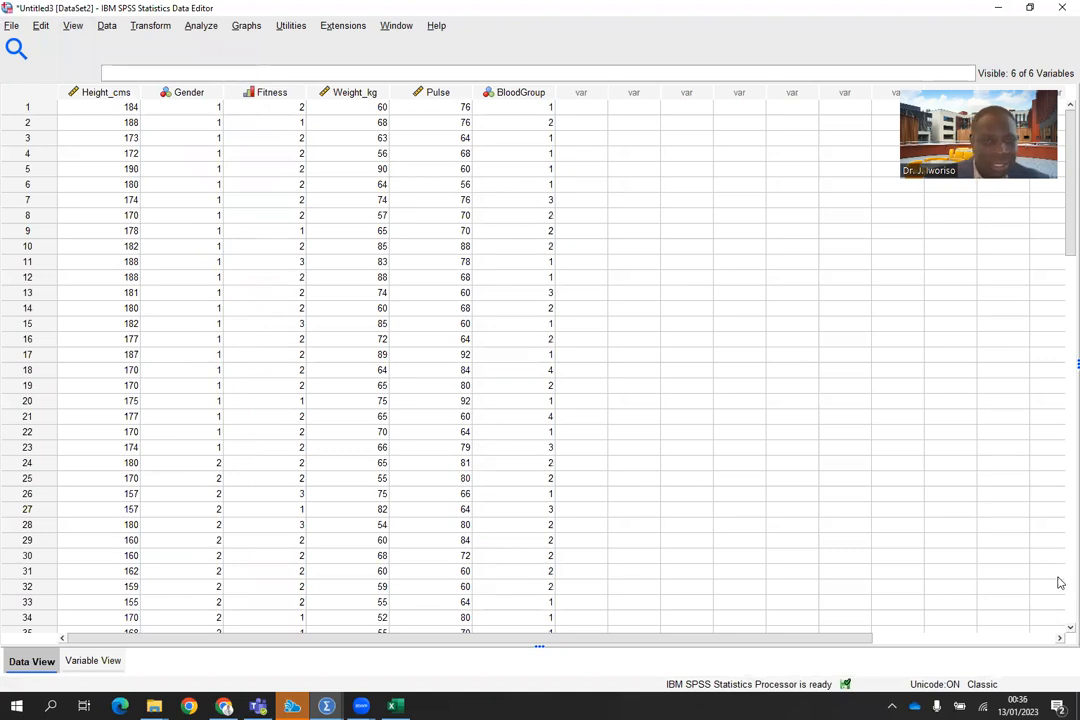
pyautogui.scroll(-11, 1060, 583)
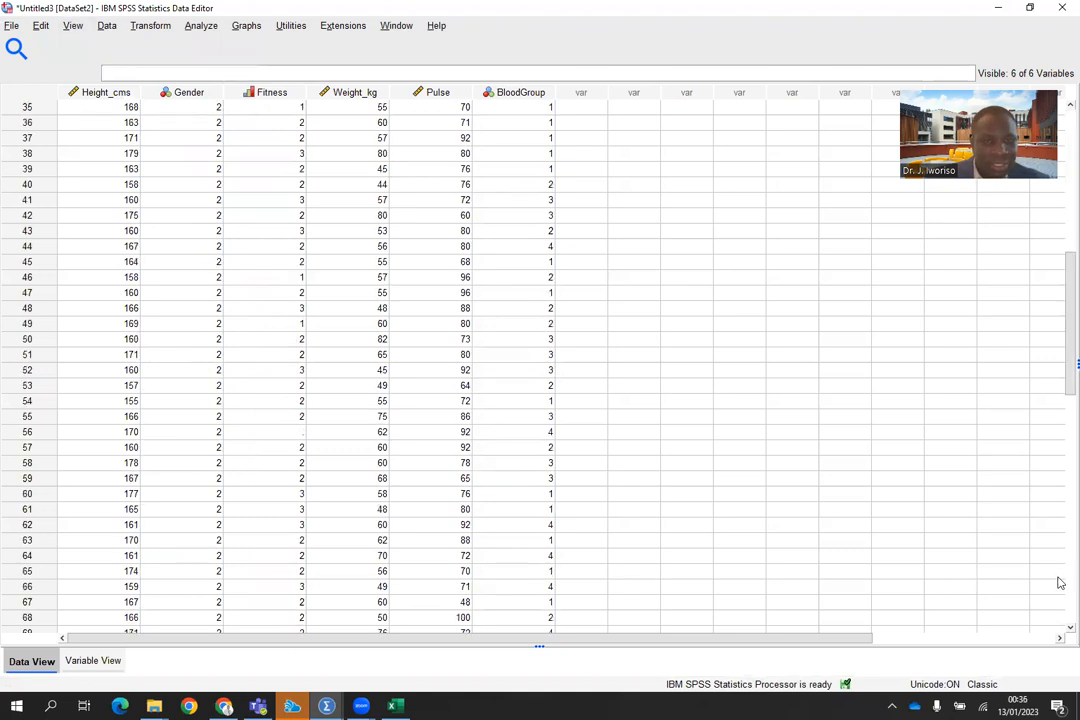
# - Enter 3 as the missing Fitness value for case 56
pyautogui.click(302, 434)
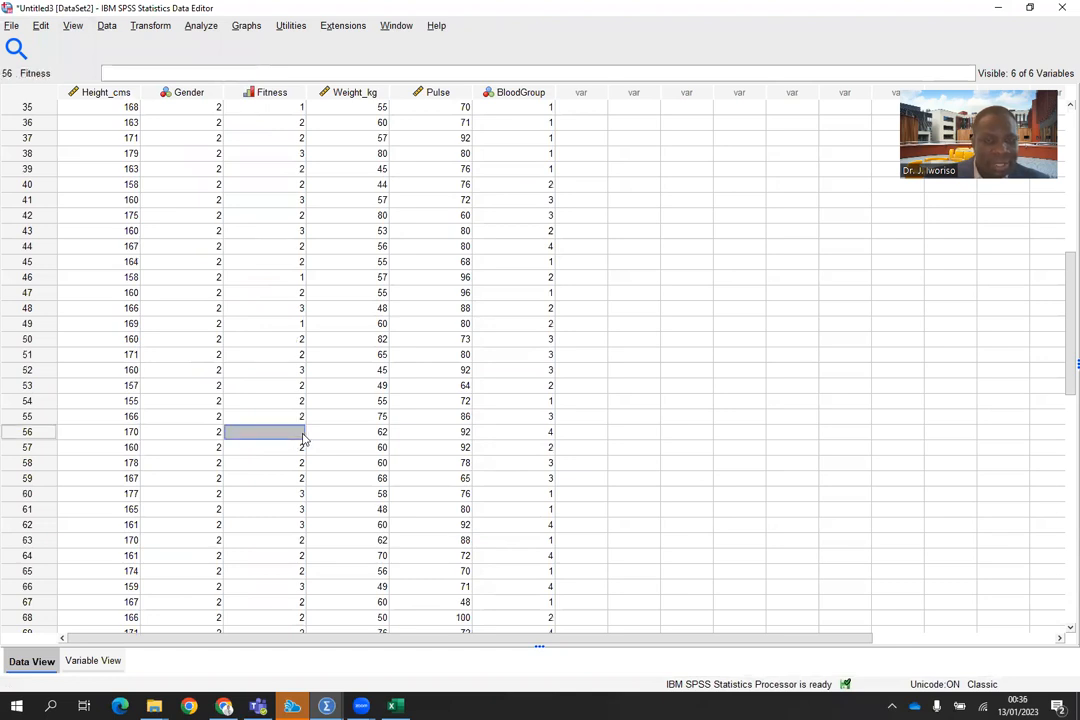
pyautogui.write('3')
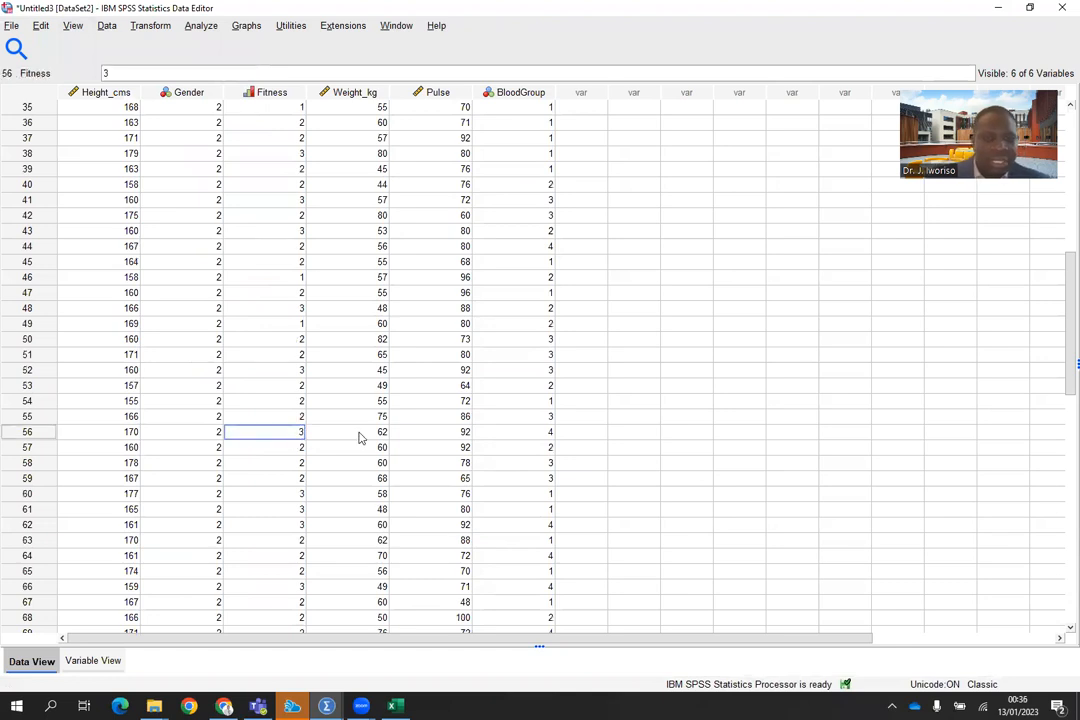
pyautogui.click(634, 450)
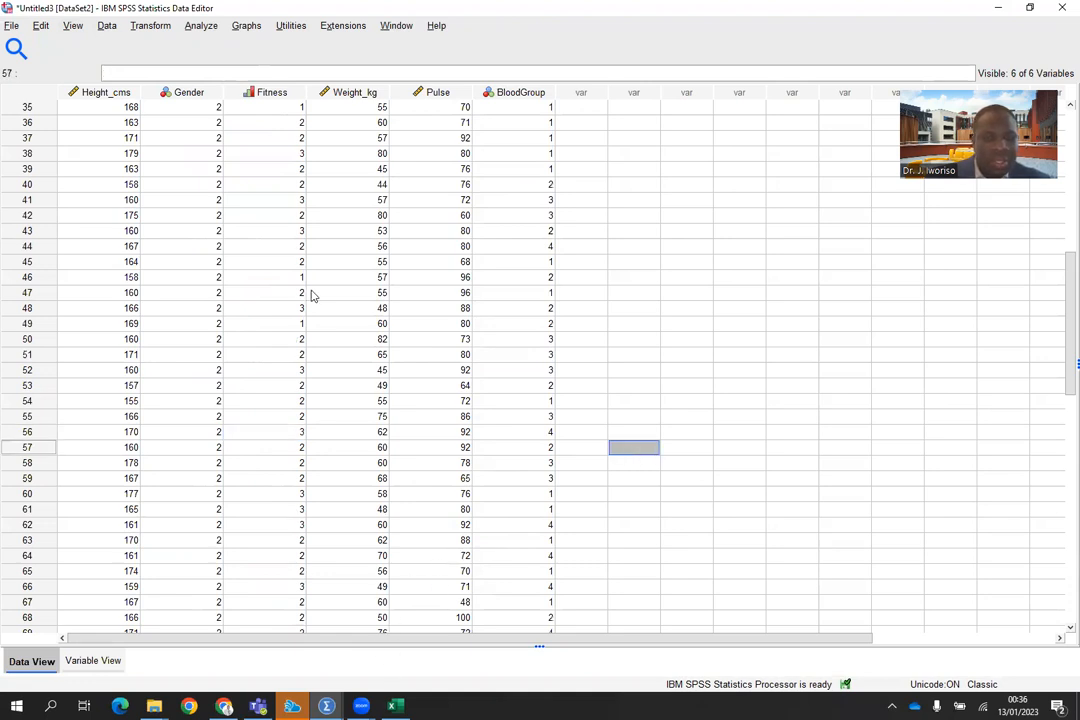
# - Turn value label display back on and scroll through the labelled data
pyautogui.click(72, 28)
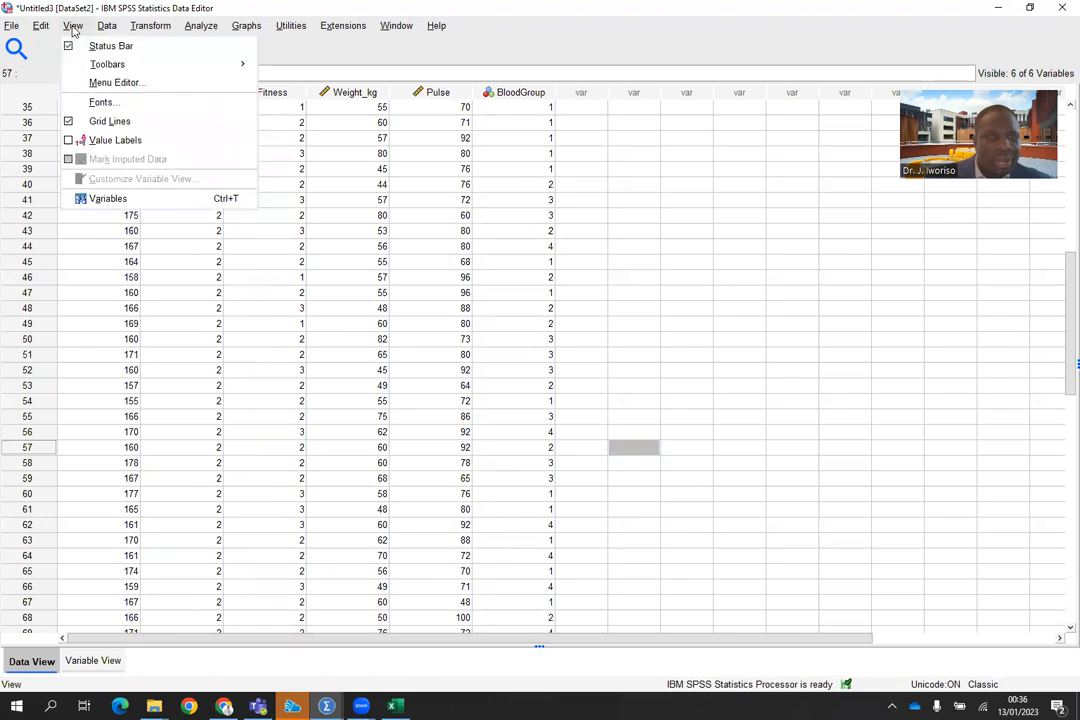
pyautogui.click(115, 142)
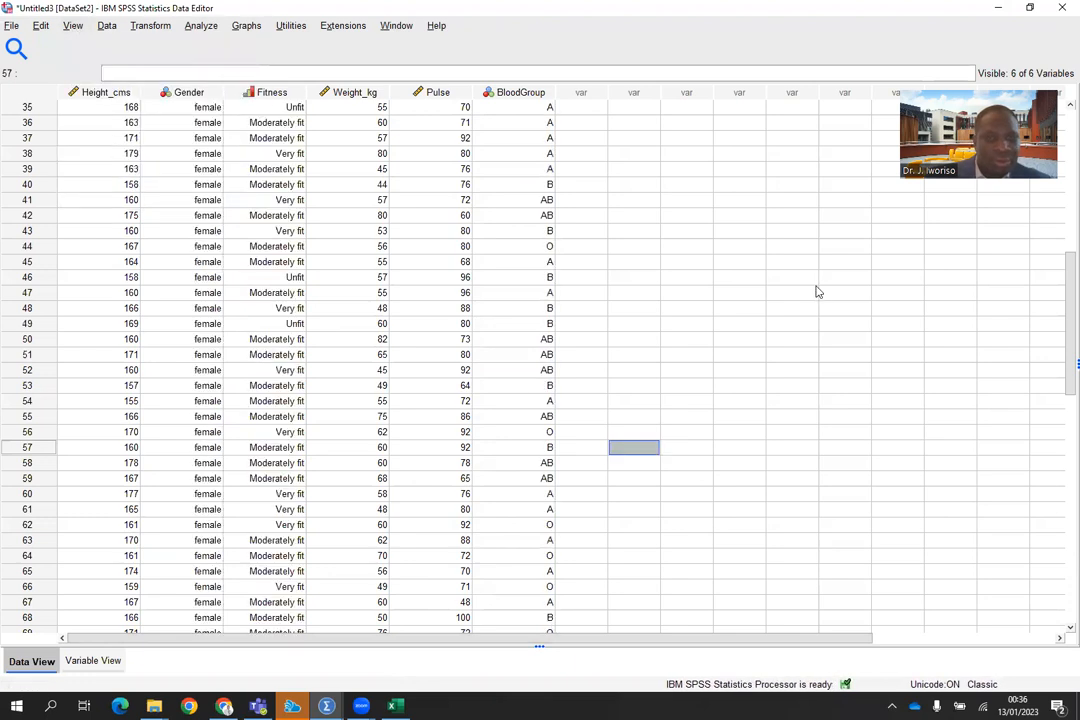
pyautogui.scroll(-11, 1060, 496)
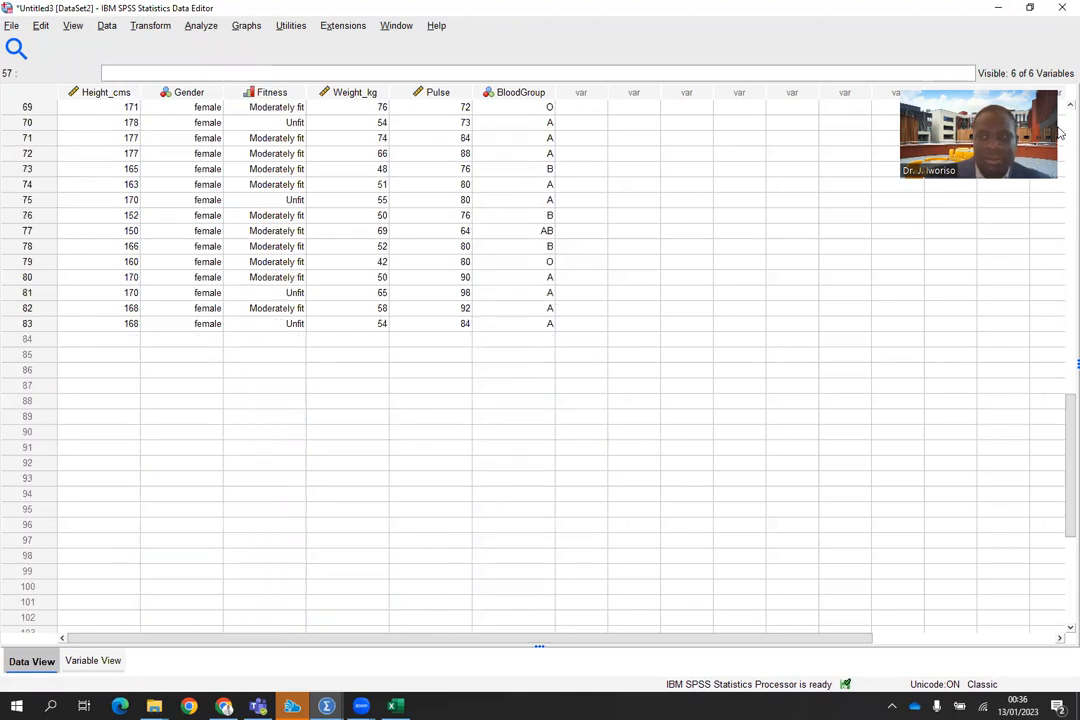
pyautogui.scroll(20, 1060, 132)
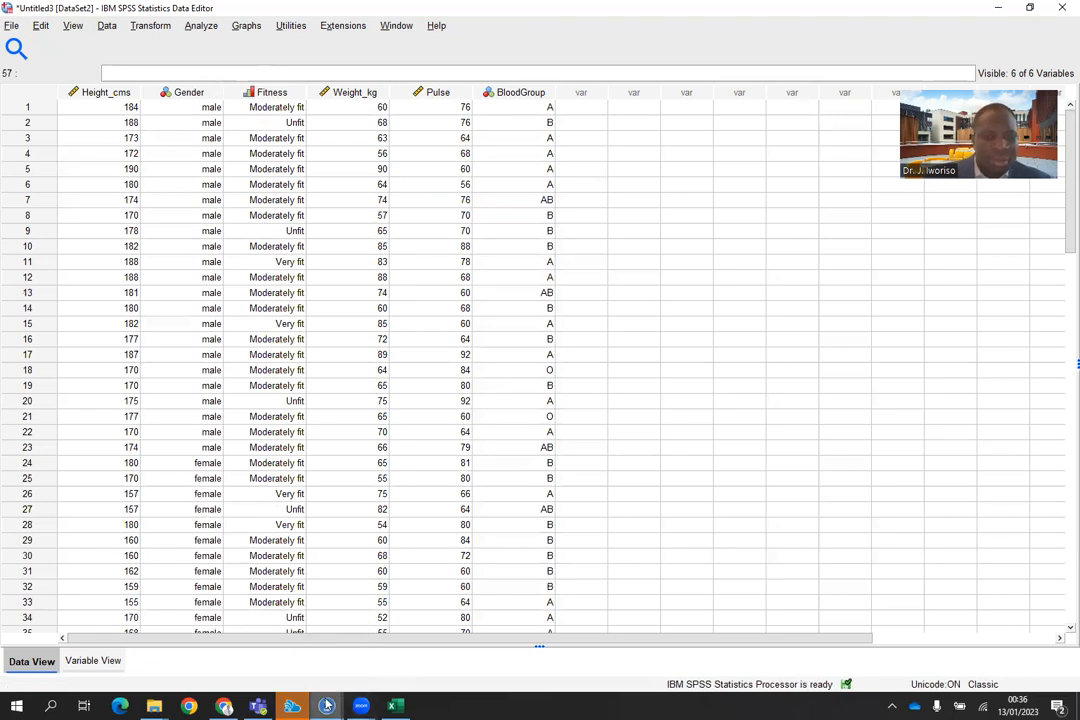
# - Switch to the output viewer and close it without saving
pyautogui.moveTo(326, 706)
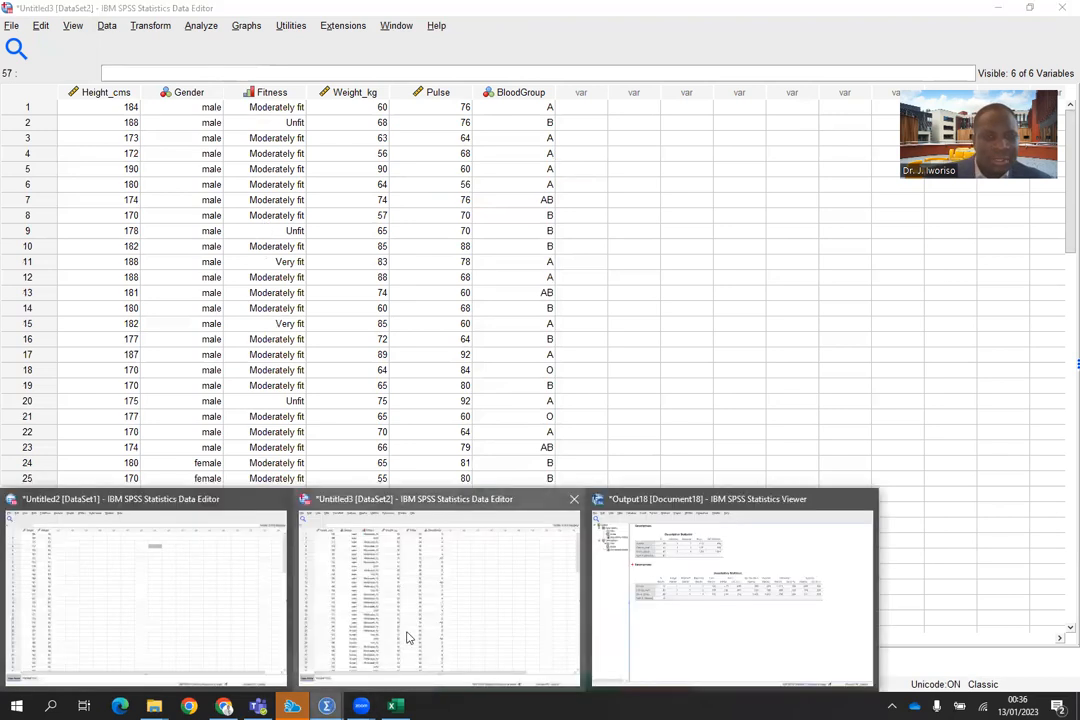
pyautogui.click(636, 597)
pyautogui.click(313, 348)
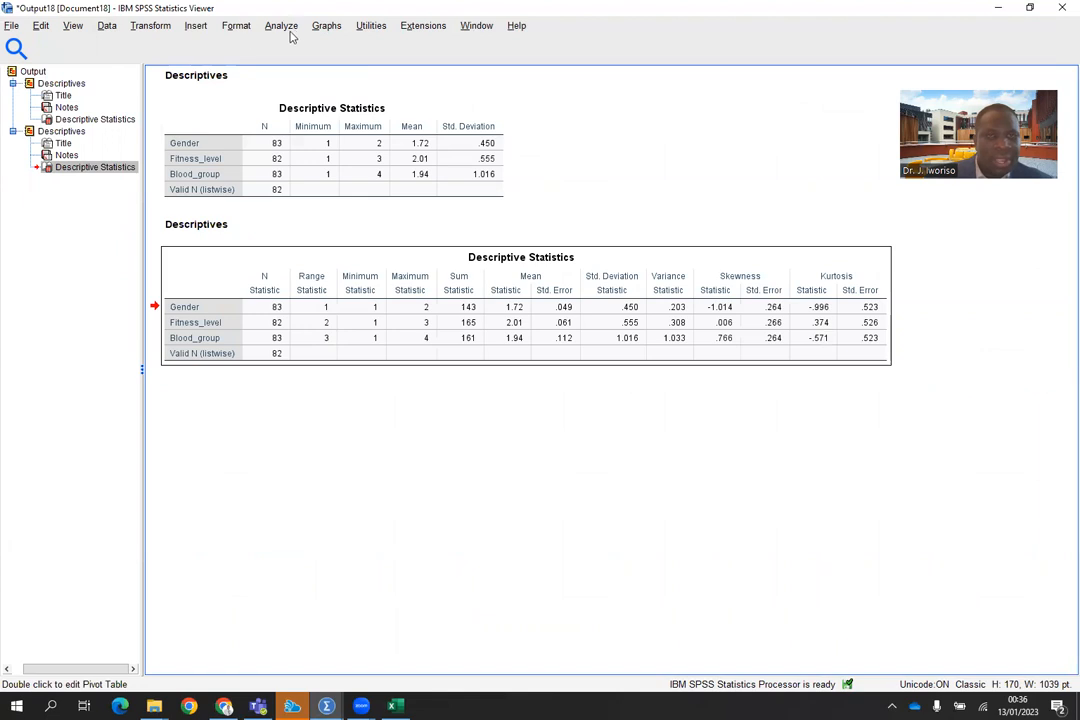
pyautogui.click(1061, 10)
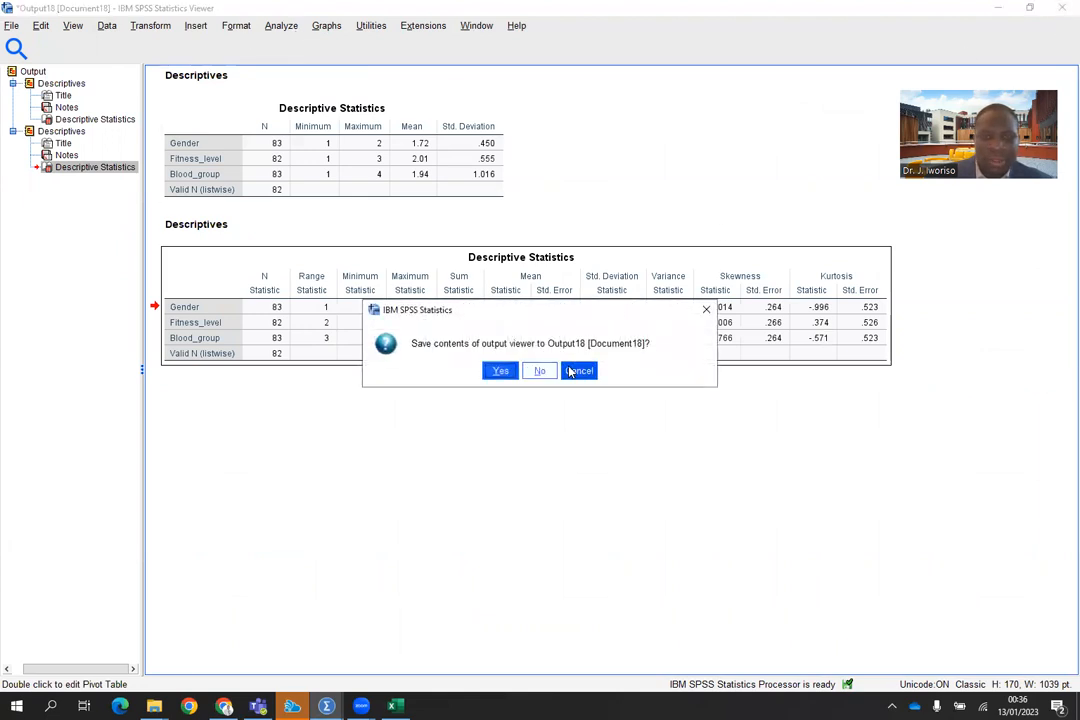
pyautogui.click(539, 372)
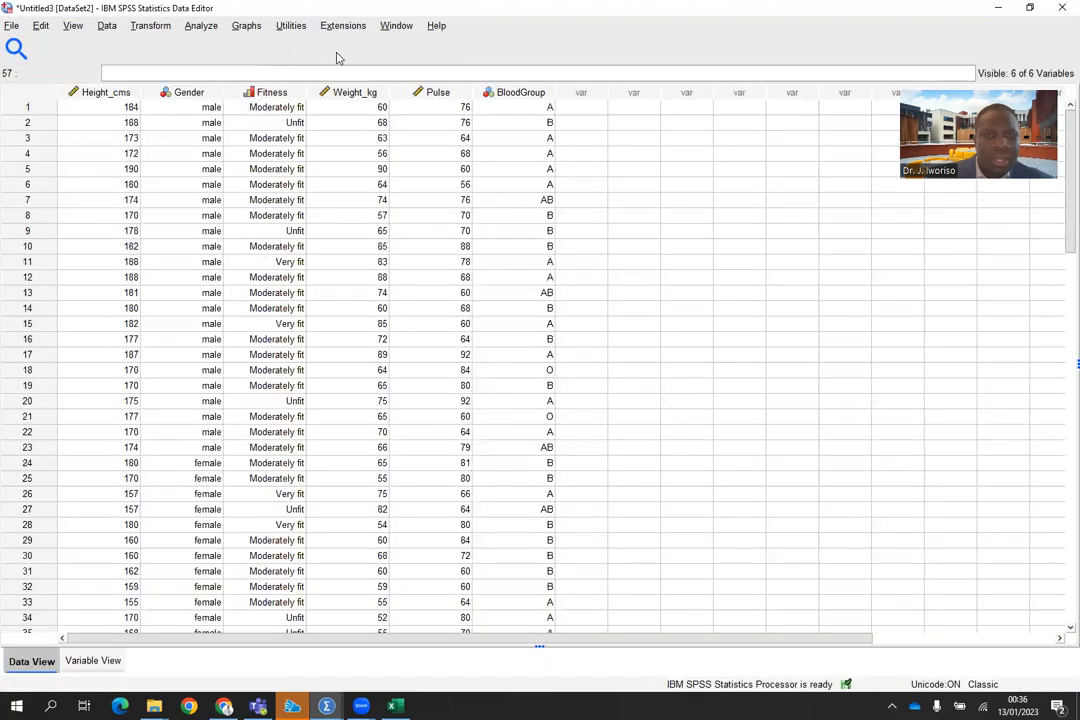
# - Rerun Descriptives on Gender, Fitness_level and Blood_group, then close the output viewer without saving
pyautogui.click(203, 27)
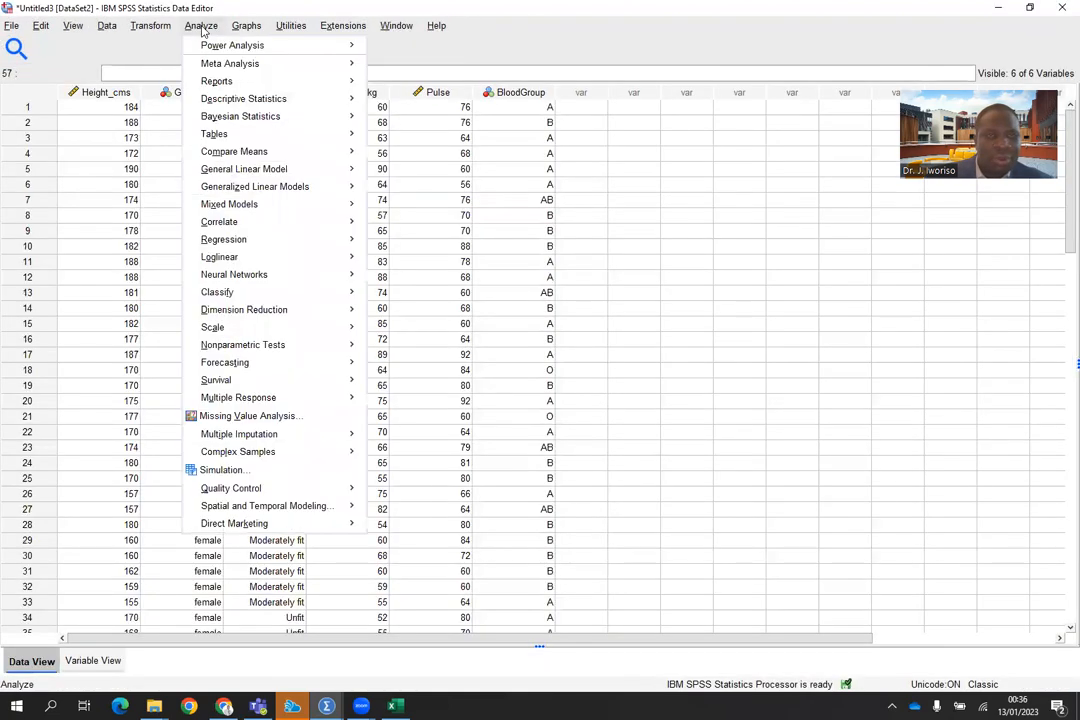
pyautogui.moveTo(280, 100)
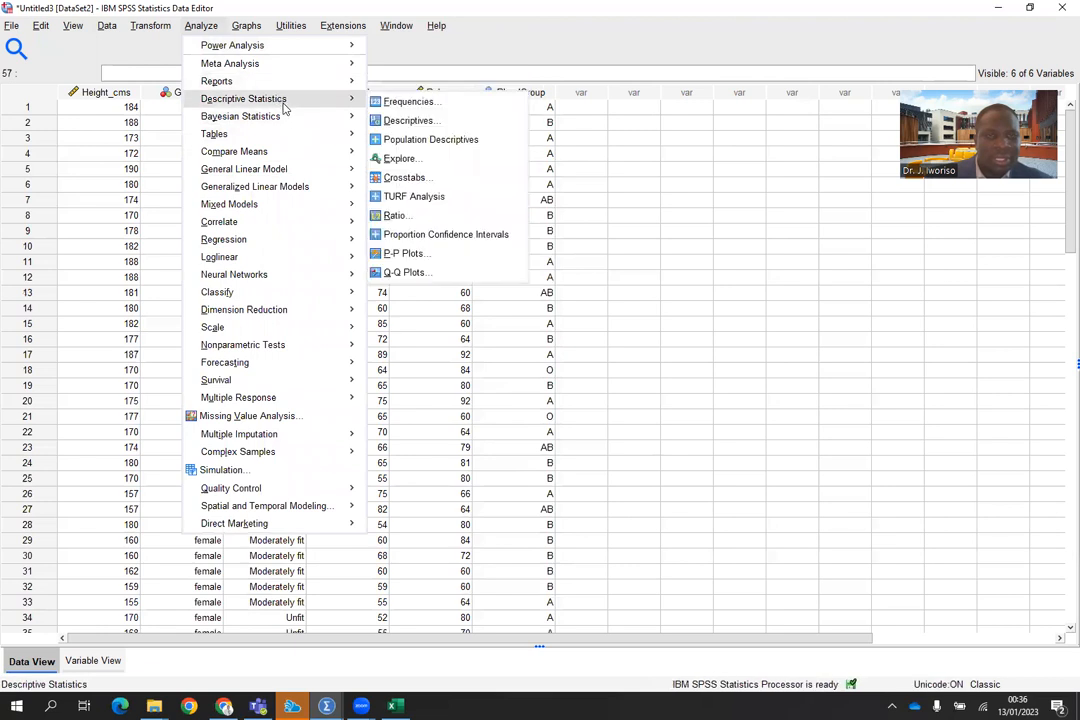
pyautogui.click(424, 122)
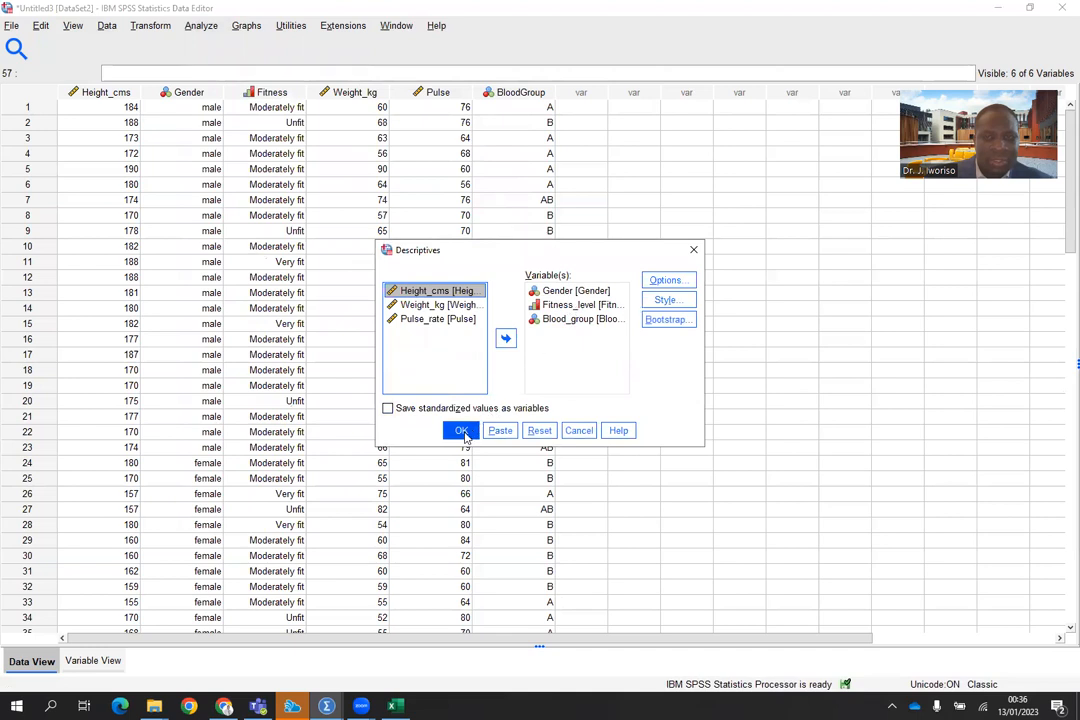
pyautogui.click(461, 431)
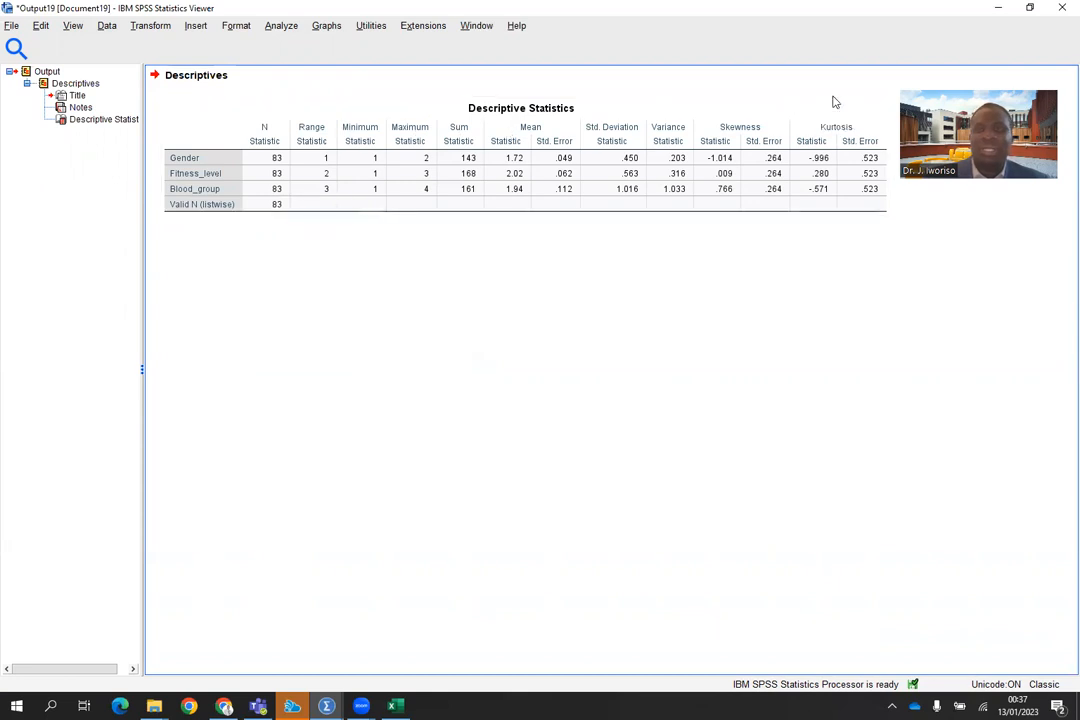
pyautogui.click(1061, 9)
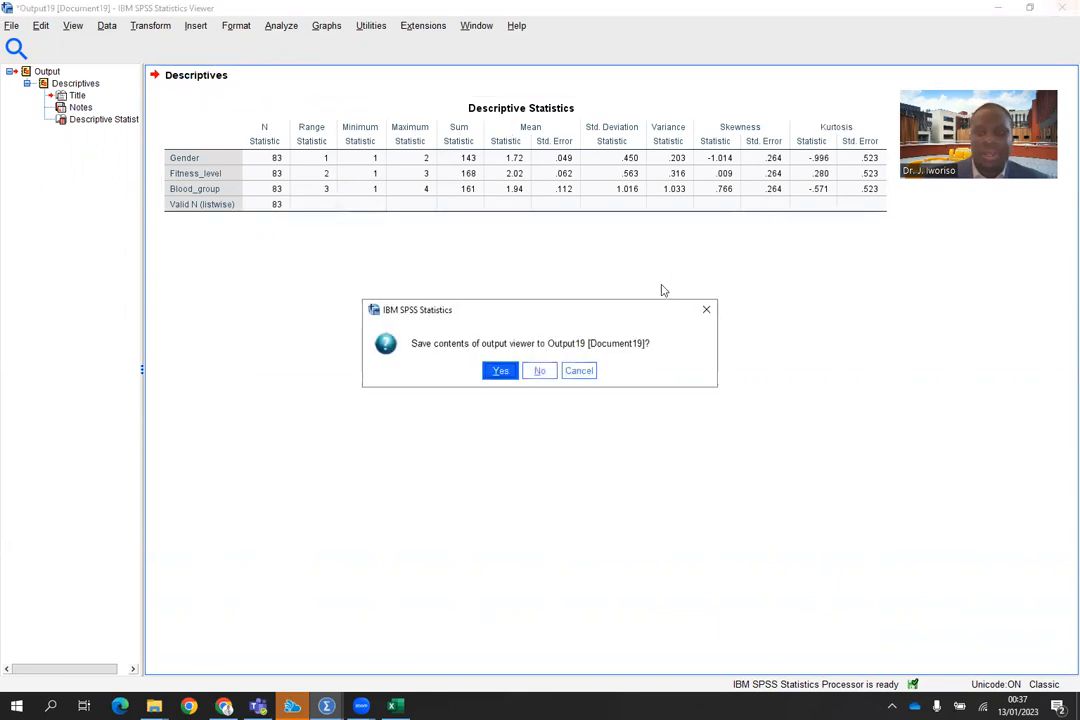
pyautogui.click(540, 371)
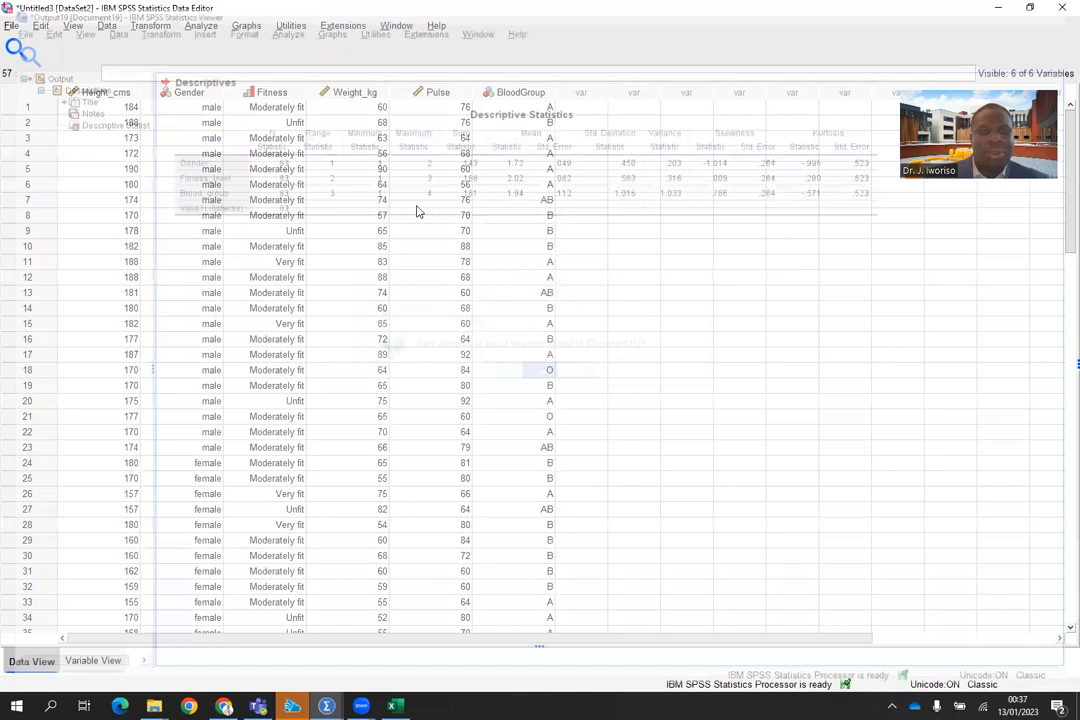
# - Open Frequencies and add Gender, Fitness_level and Blood_group to the variables list
pyautogui.click(209, 28)
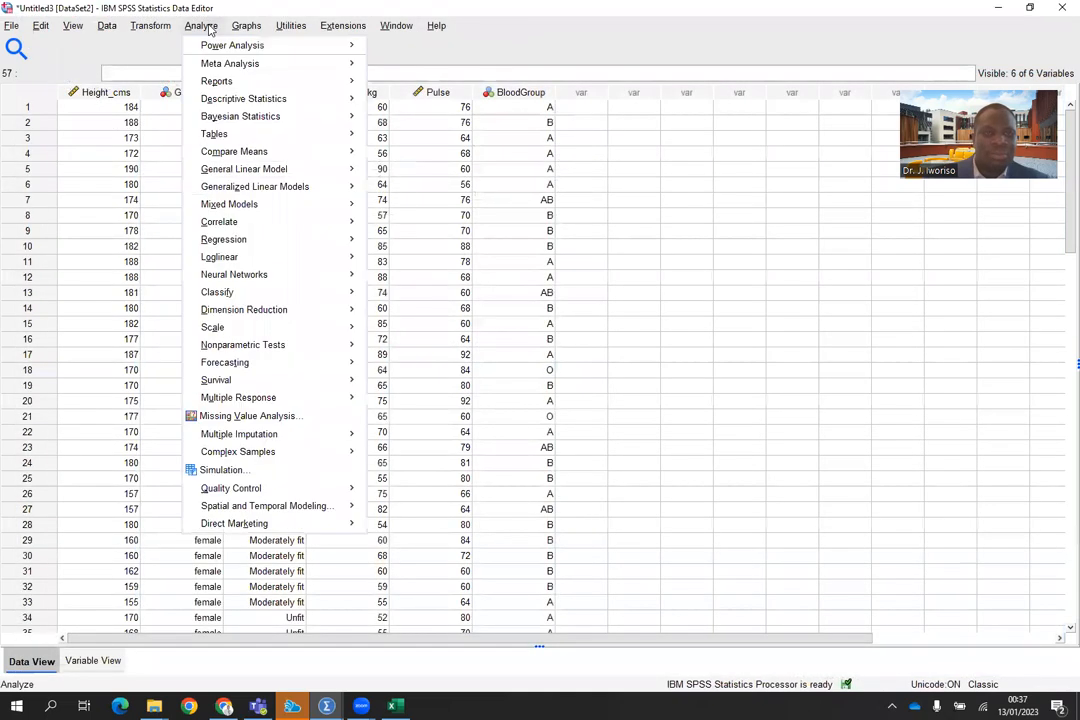
pyautogui.moveTo(258, 99)
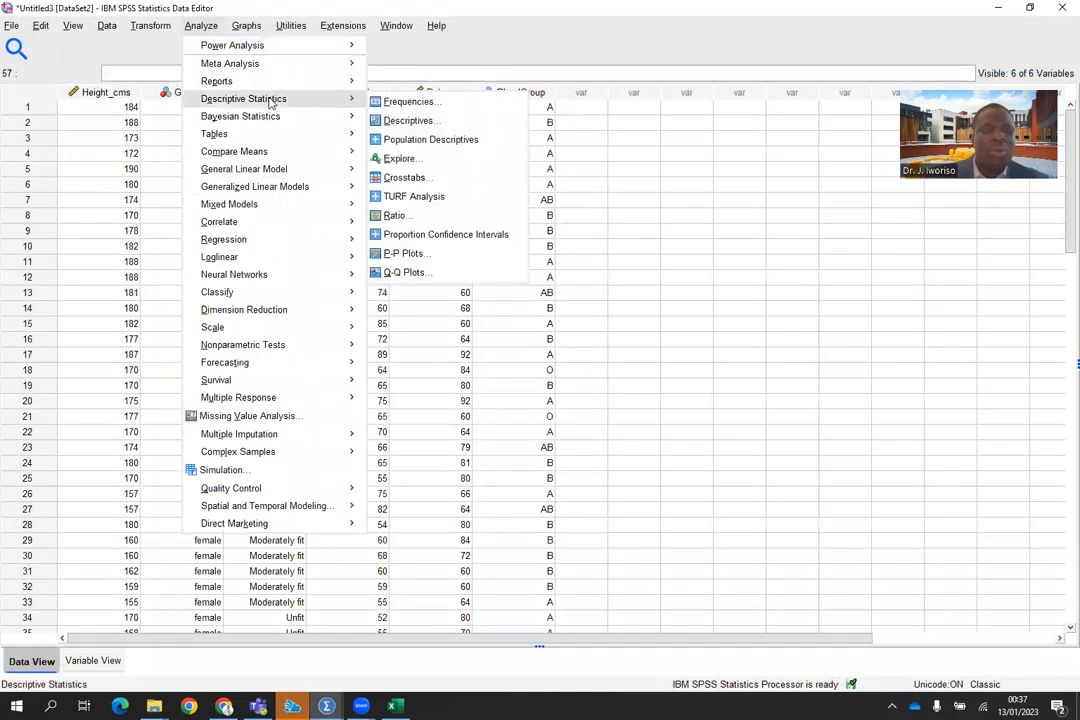
pyautogui.click(408, 102)
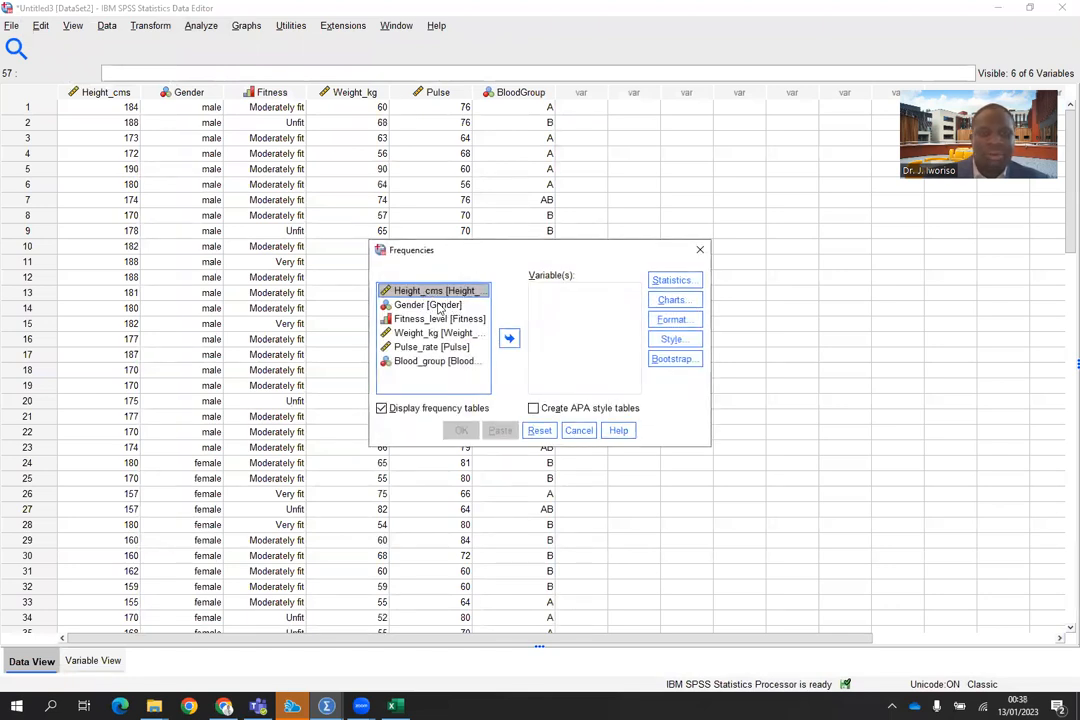
pyautogui.click(436, 305)
pyautogui.click(509, 338)
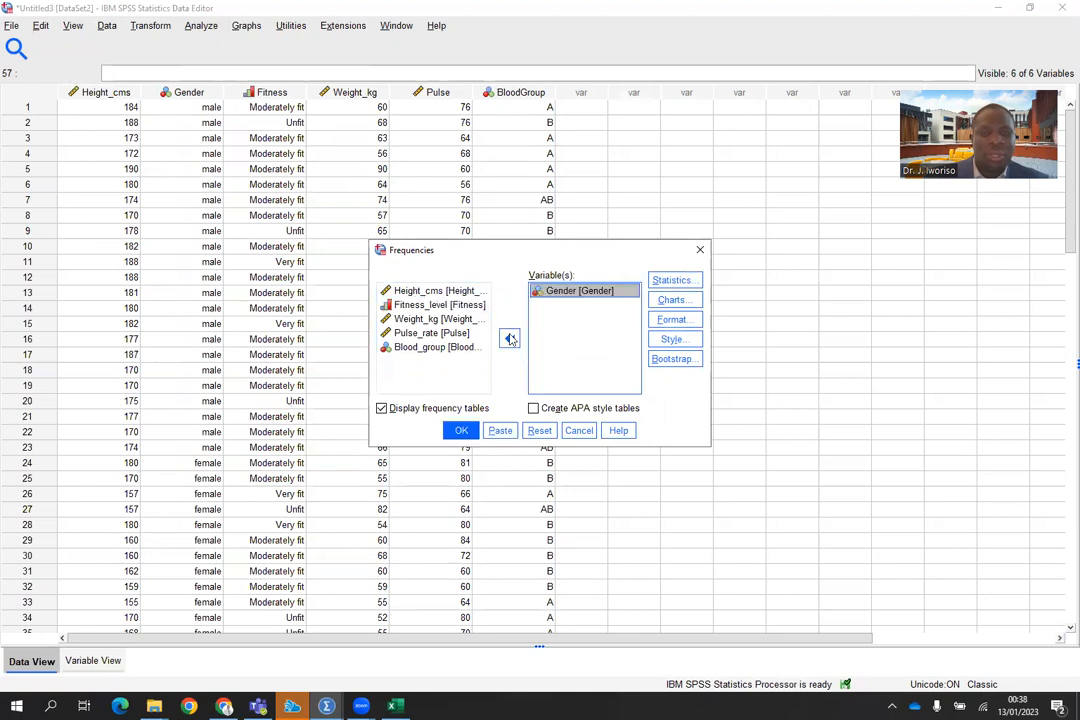
pyautogui.click(436, 319)
pyautogui.click(432, 305)
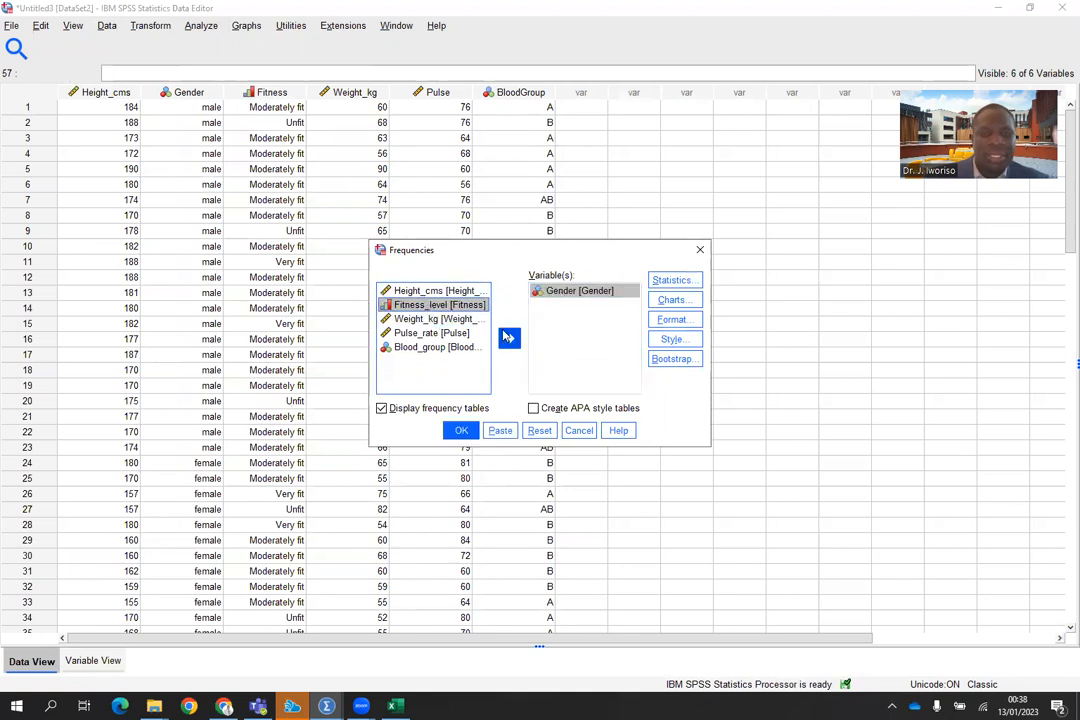
pyautogui.click(508, 337)
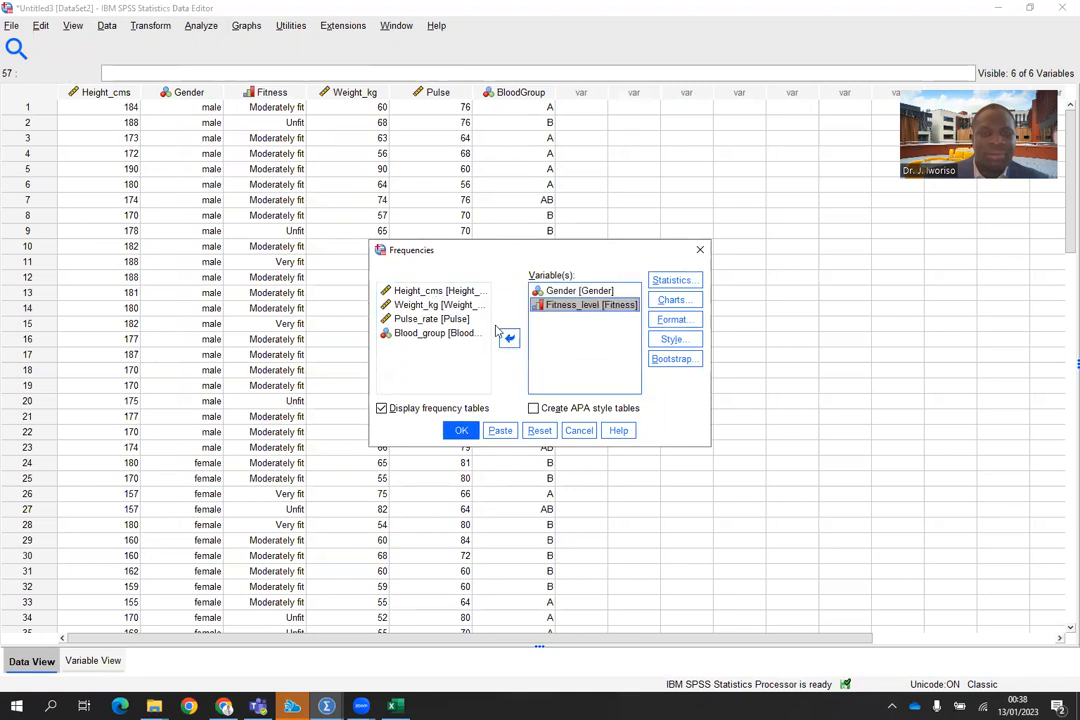
pyautogui.click(435, 333)
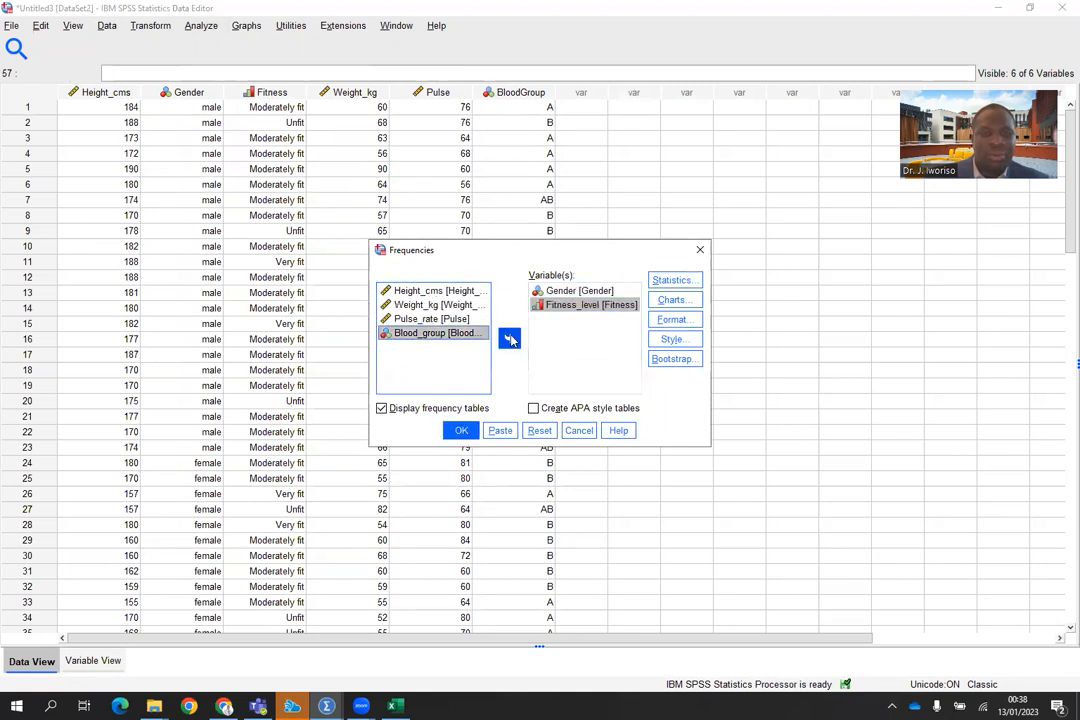
pyautogui.click(509, 338)
pyautogui.click(460, 432)
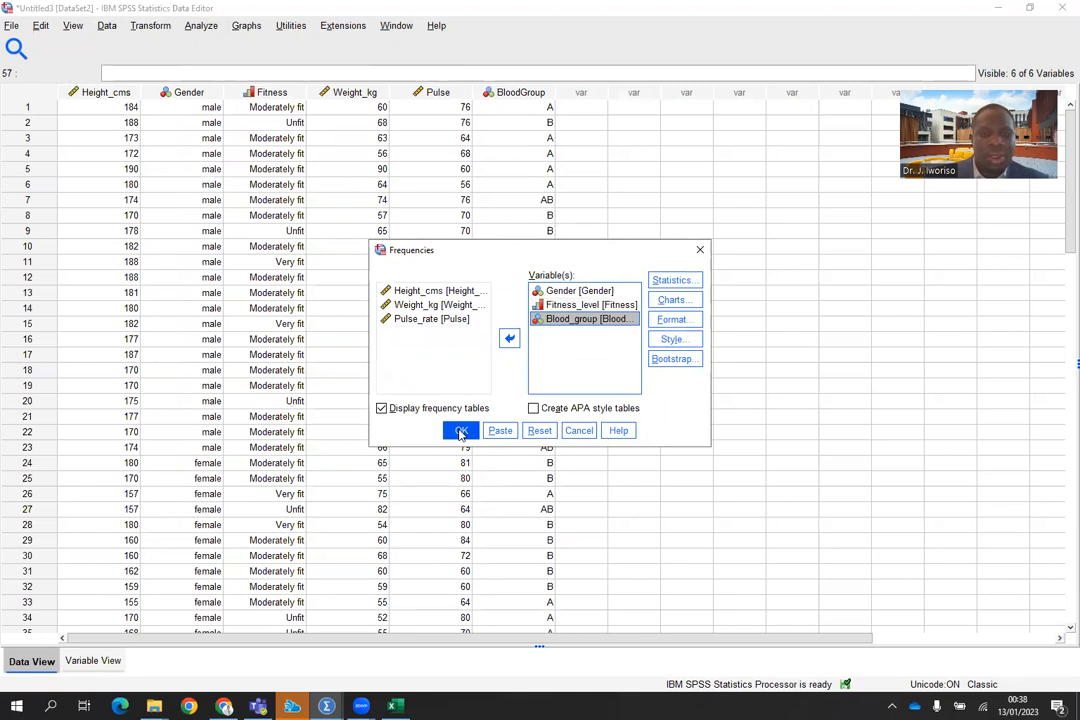
# - Tick Mean, Median and Sum in the Frequencies statistics, then dismiss the dialog without applying them
pyautogui.click(675, 281)
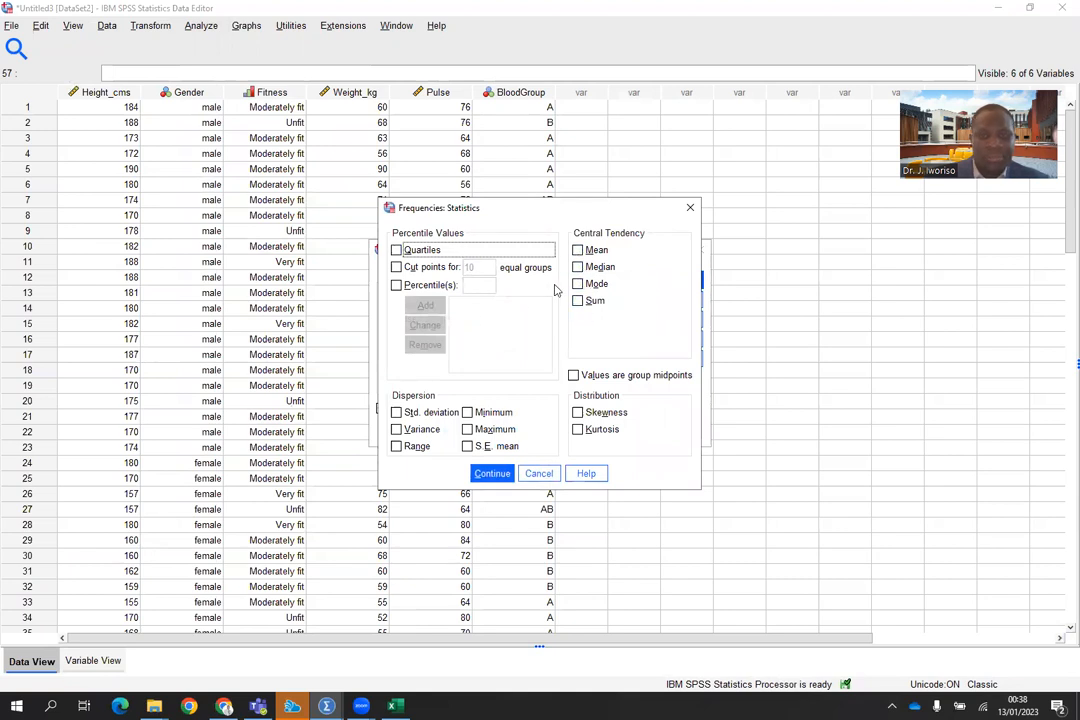
pyautogui.click(577, 251)
pyautogui.click(578, 268)
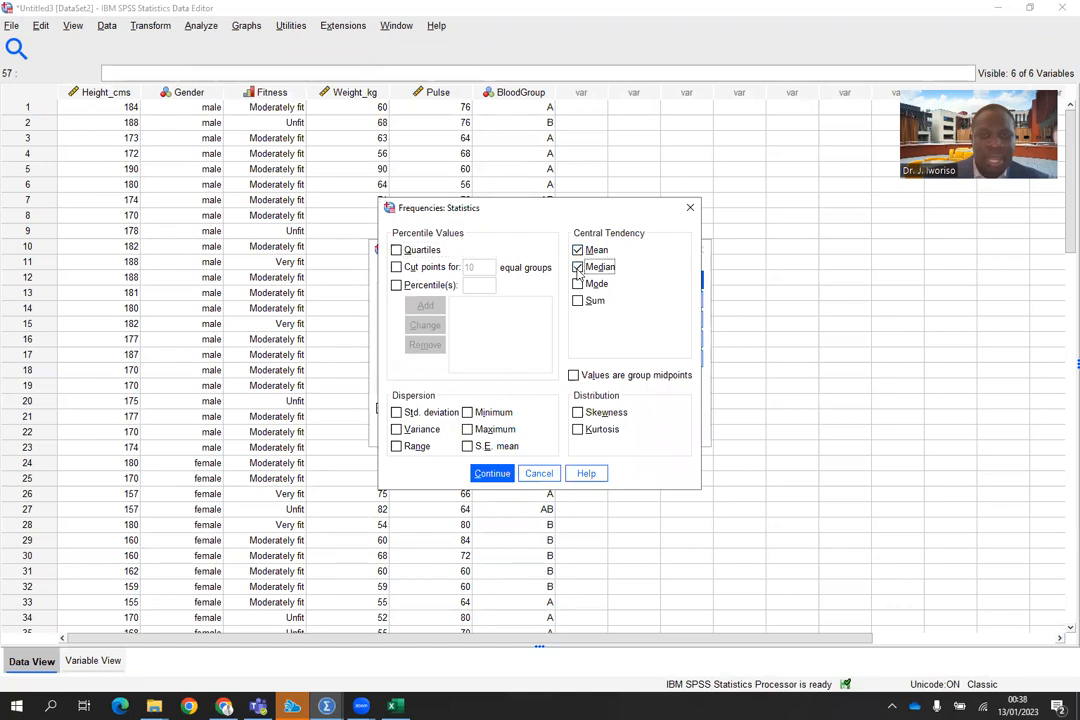
pyautogui.click(578, 301)
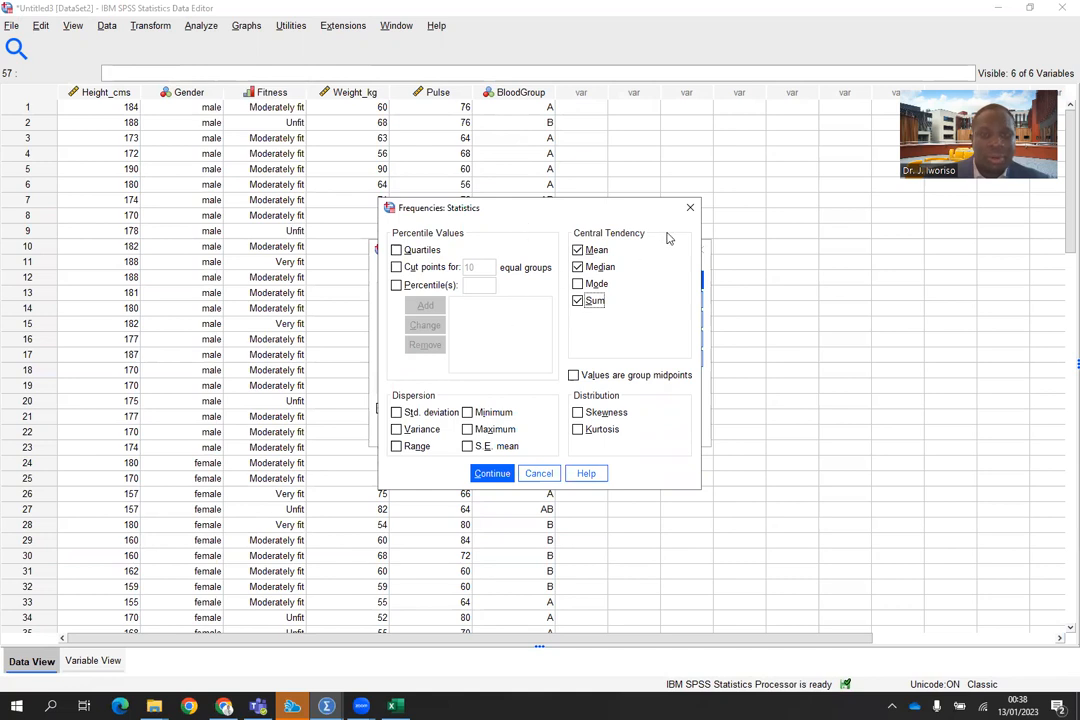
pyautogui.click(689, 210)
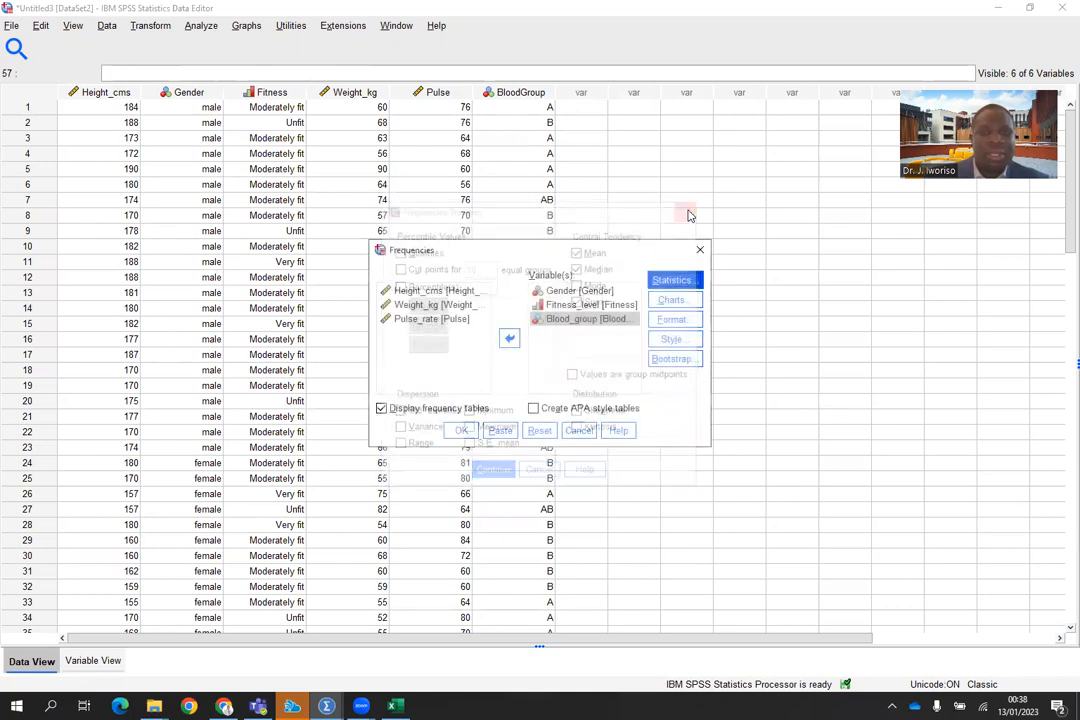
pyautogui.click(685, 285)
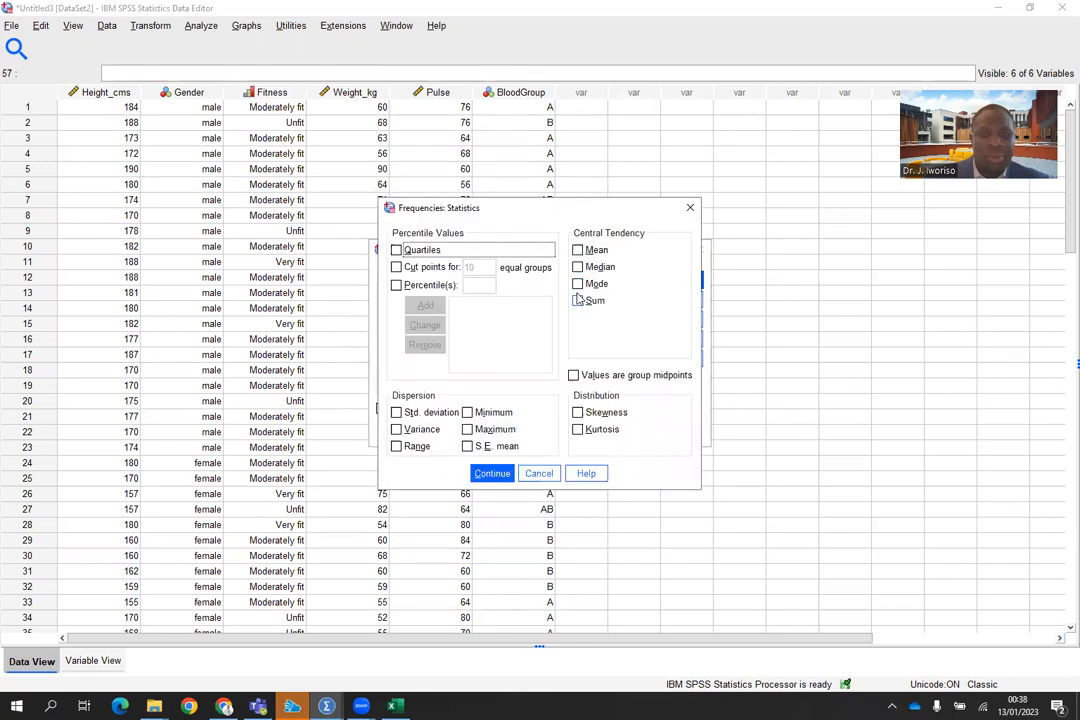
pyautogui.click(690, 207)
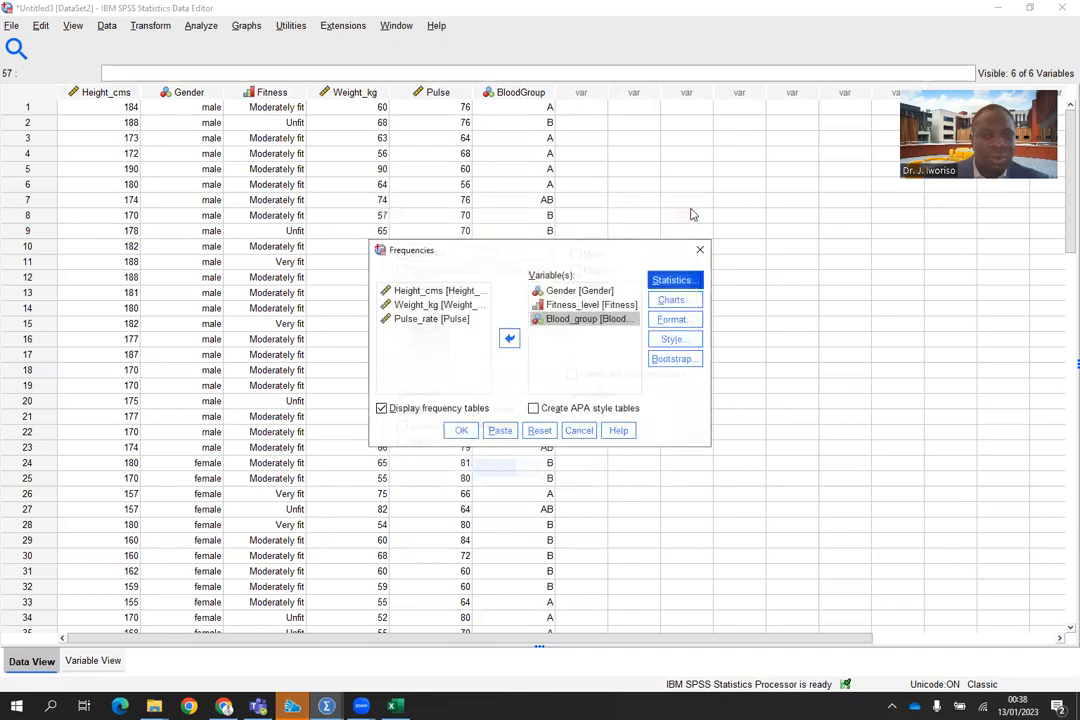
# - Try the bar and pie chart types in the Frequencies charts options, then keep the chart type at None
pyautogui.click(669, 300)
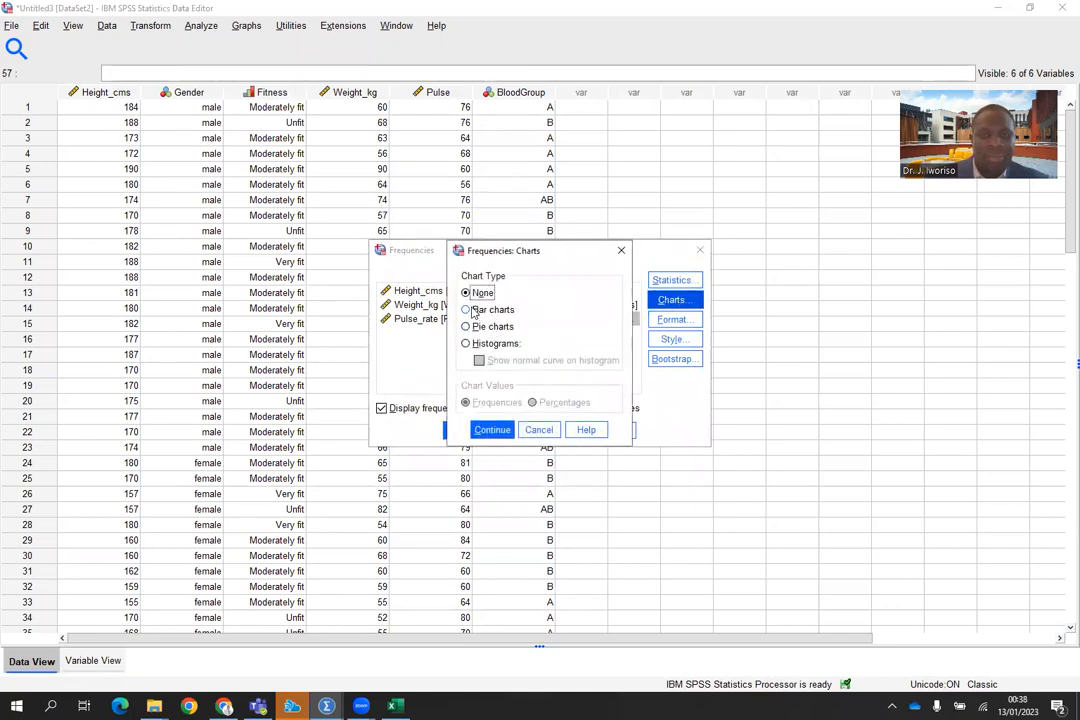
pyautogui.click(467, 310)
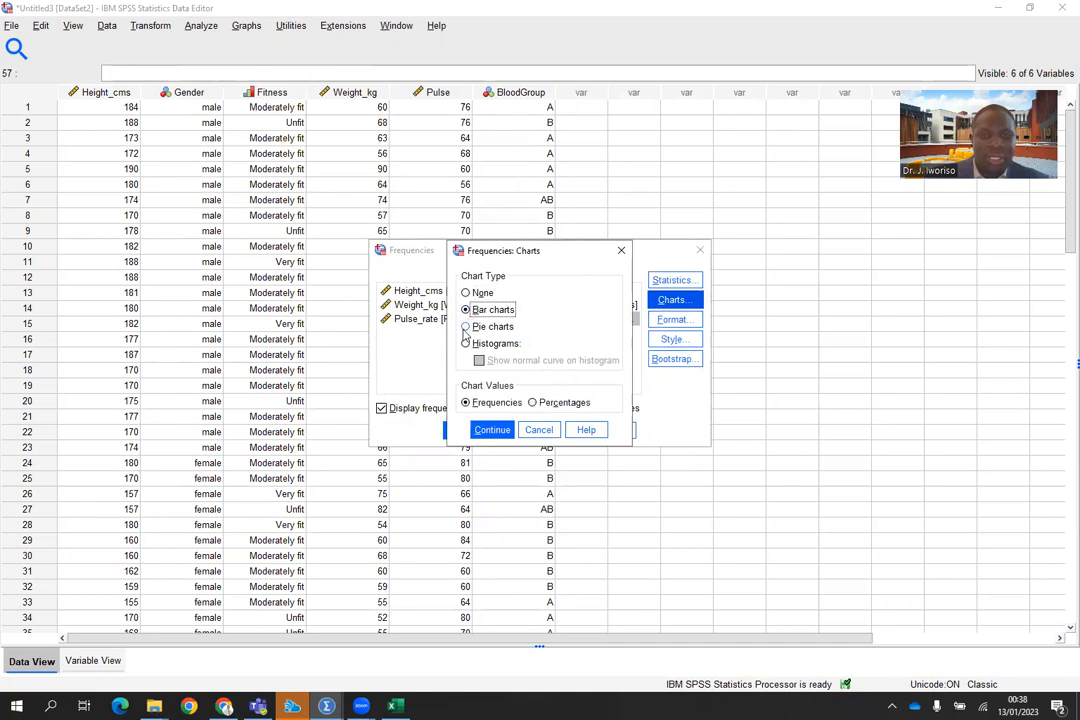
pyautogui.click(467, 327)
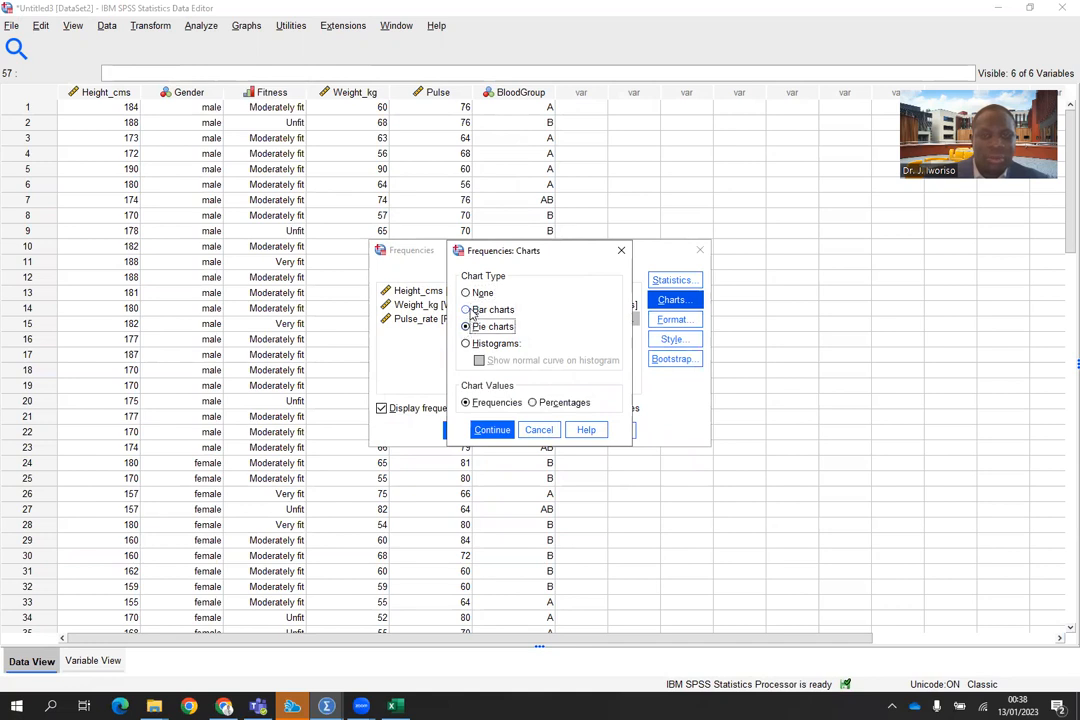
pyautogui.click(466, 292)
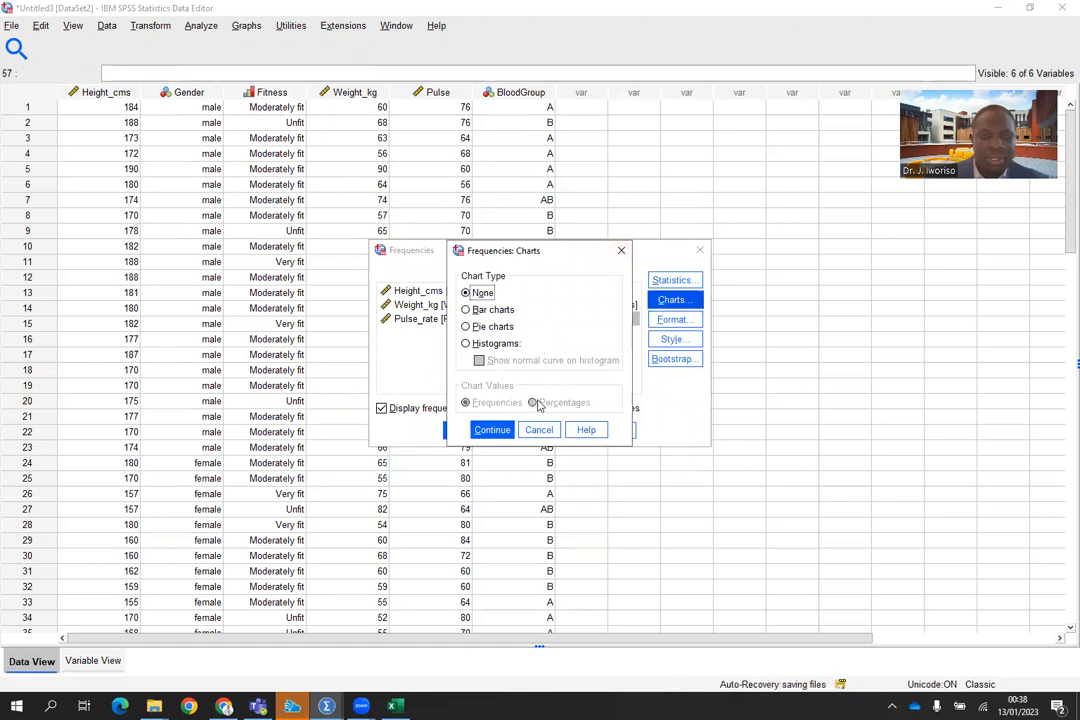
pyautogui.click(493, 430)
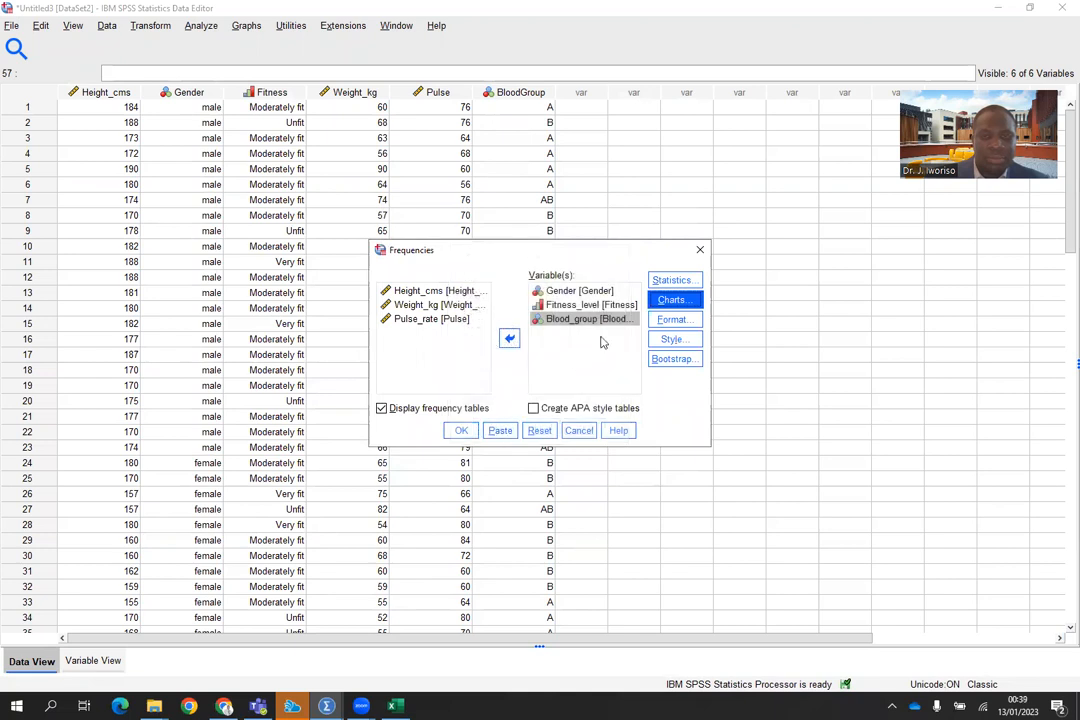
# - Run Frequencies on Gender, Fitness_level and Blood_group, then close the output viewer without saving
pyautogui.click(460, 431)
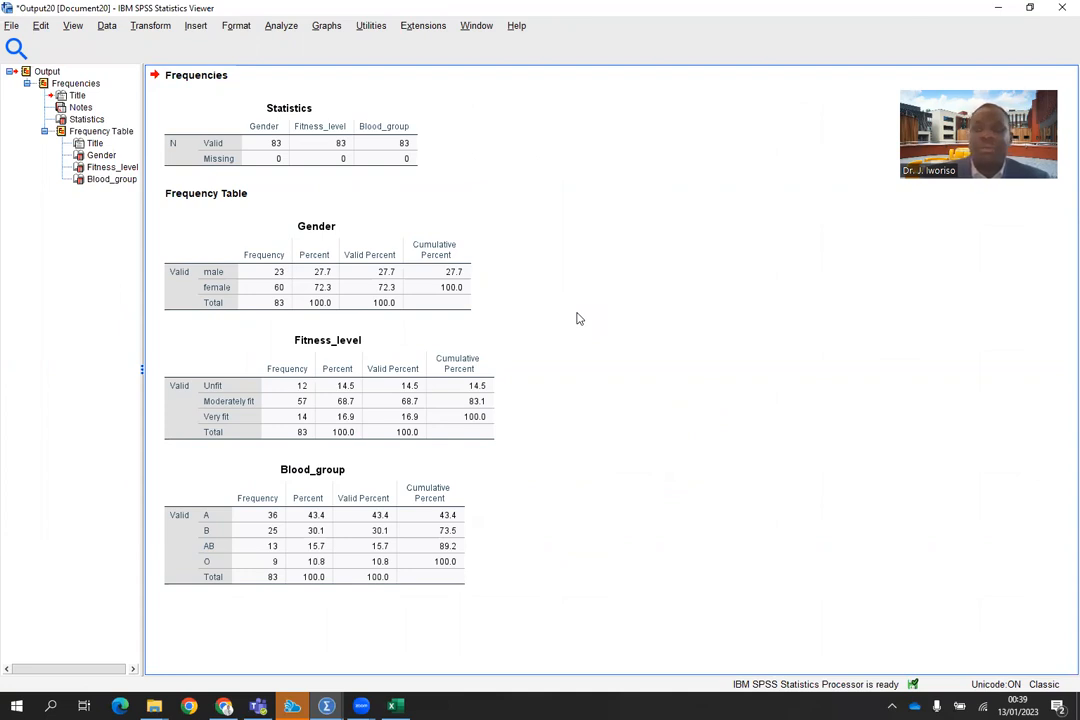
pyautogui.click(230, 110)
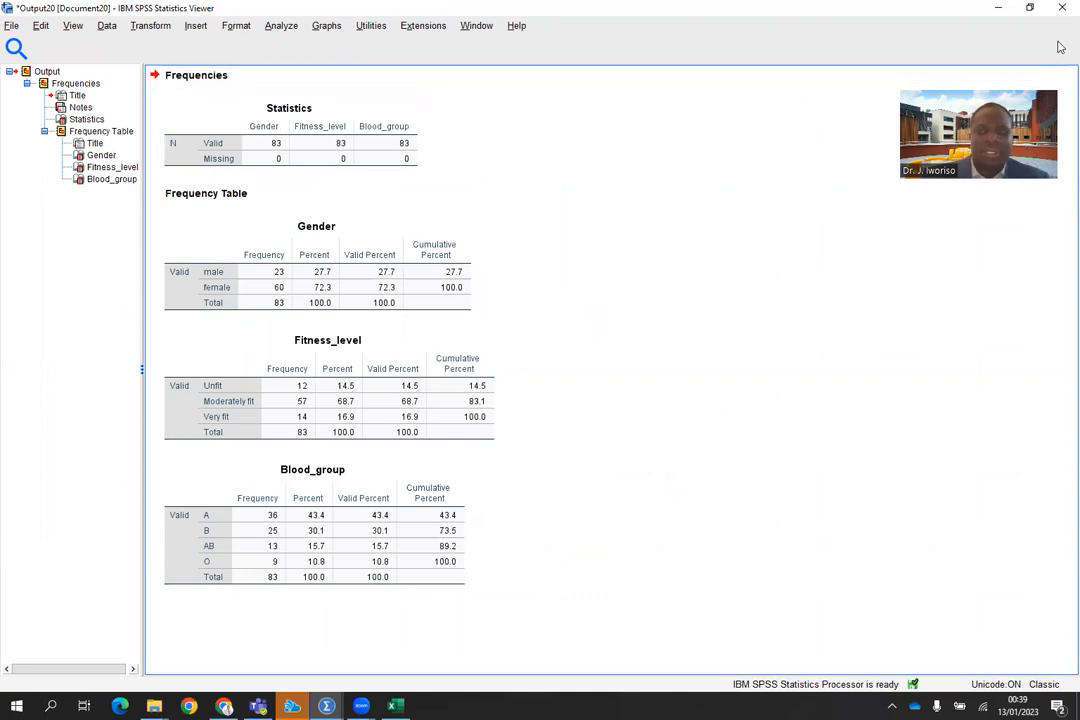
pyautogui.click(1060, 8)
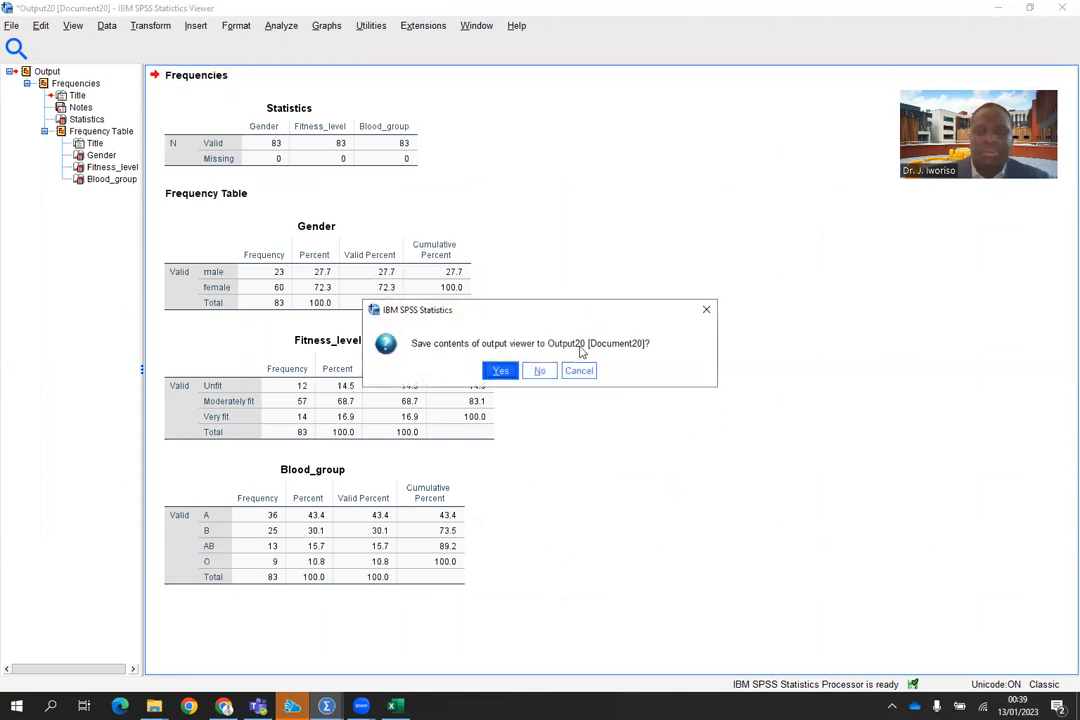
pyautogui.click(541, 371)
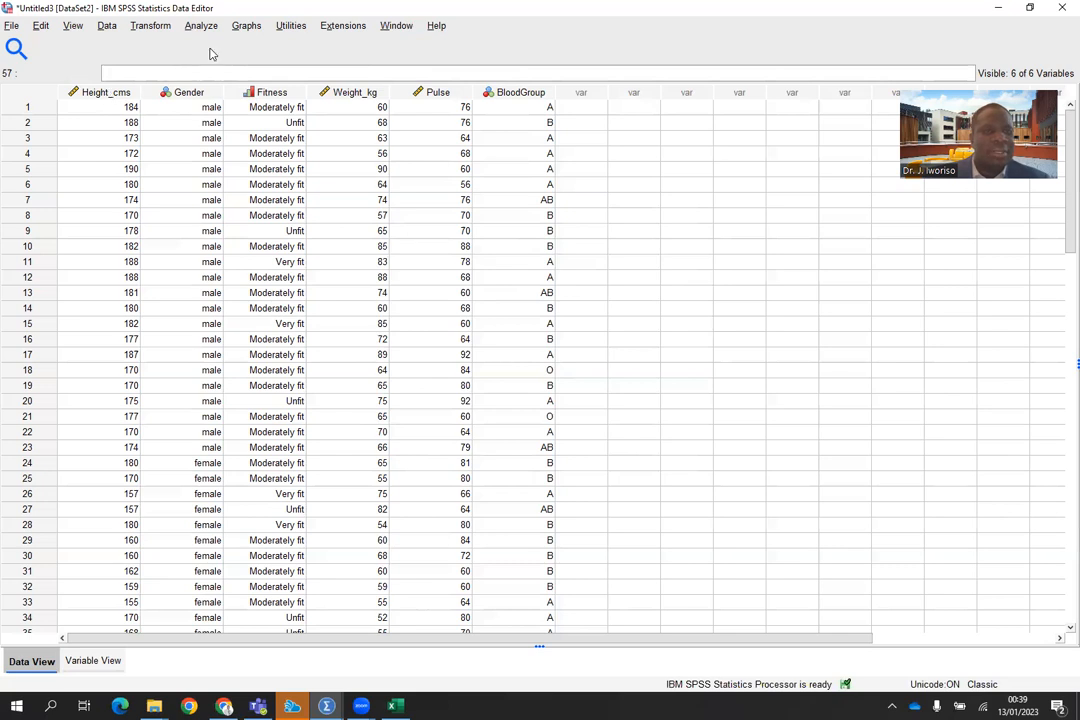
# - Open Explore and add Height_cms to the Dependent List
pyautogui.click(201, 26)
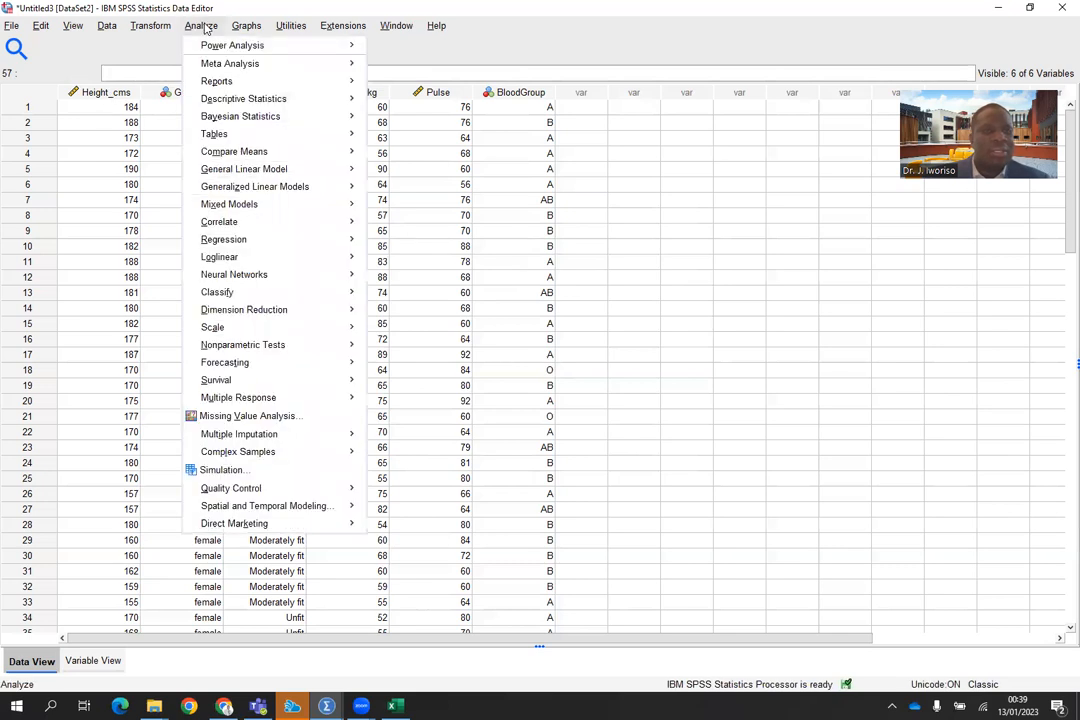
pyautogui.moveTo(267, 104)
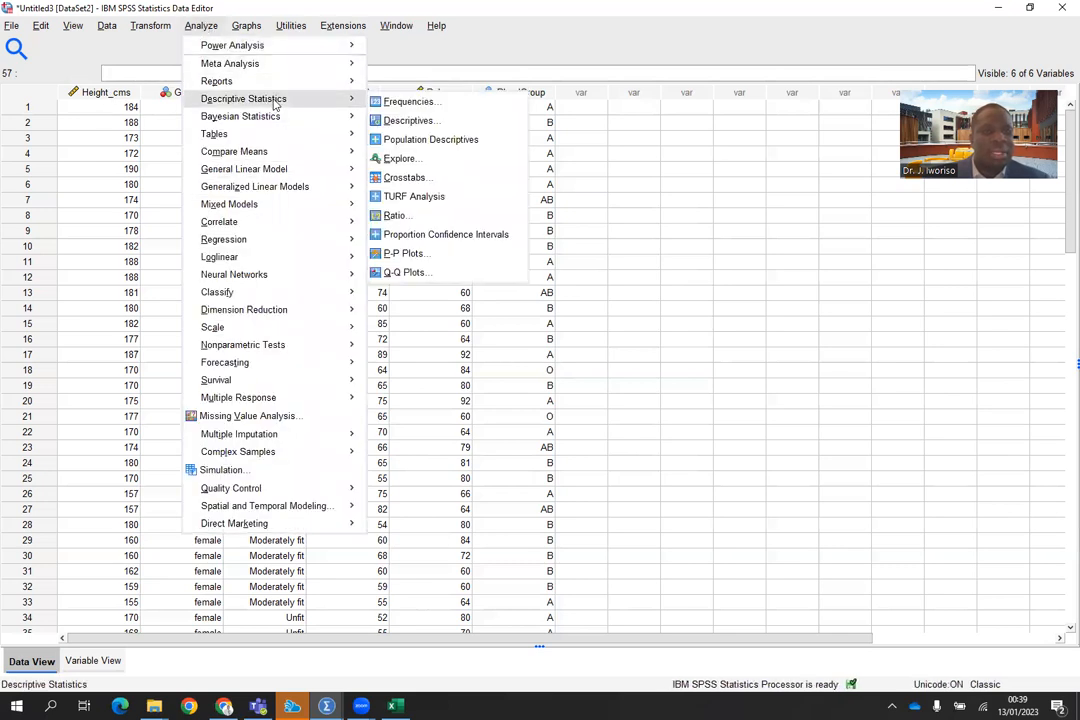
pyautogui.click(401, 158)
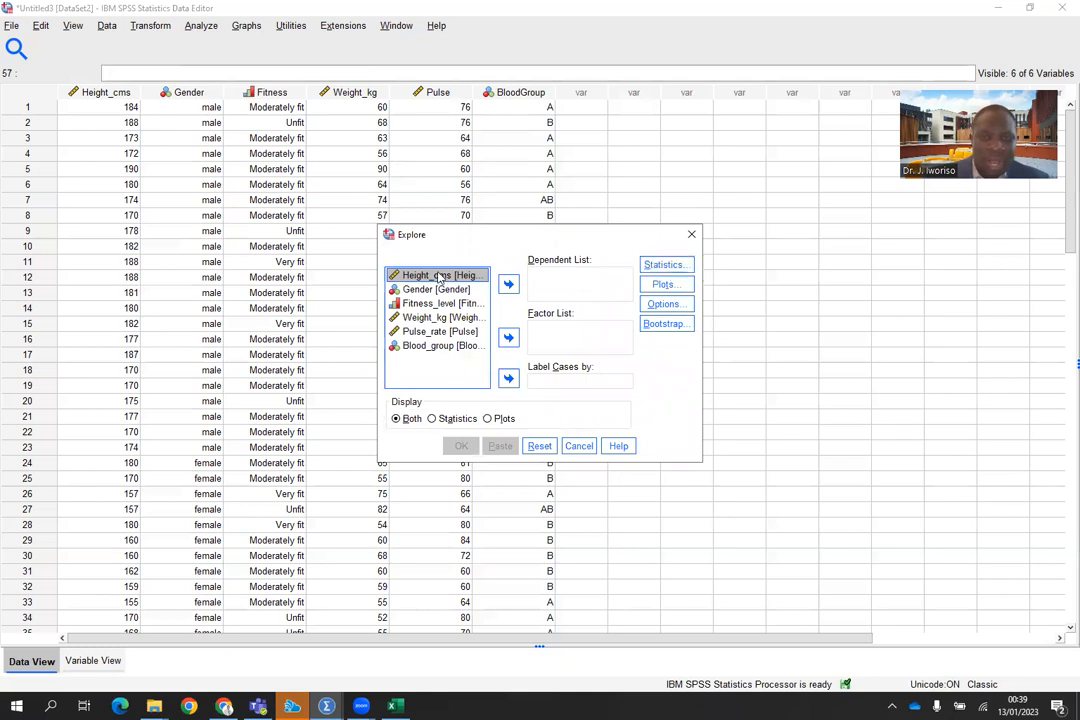
pyautogui.click(508, 284)
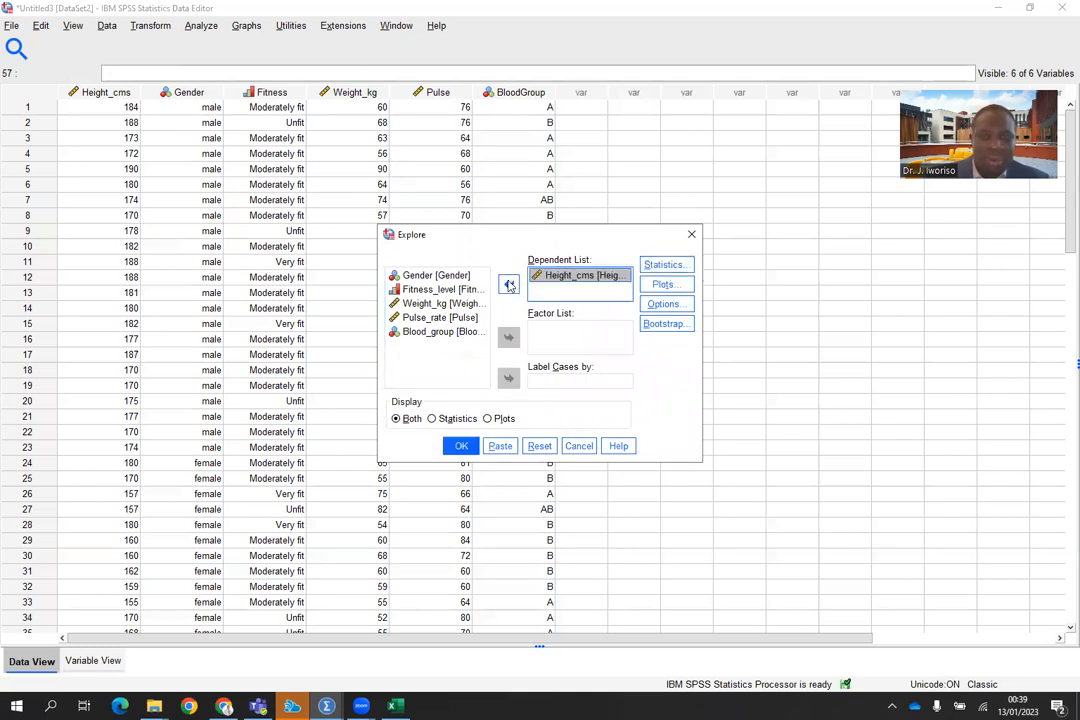
# - Tick M-estimators and Percentiles in the Explore statistics options, then close the dialog without applying them
pyautogui.click(664, 267)
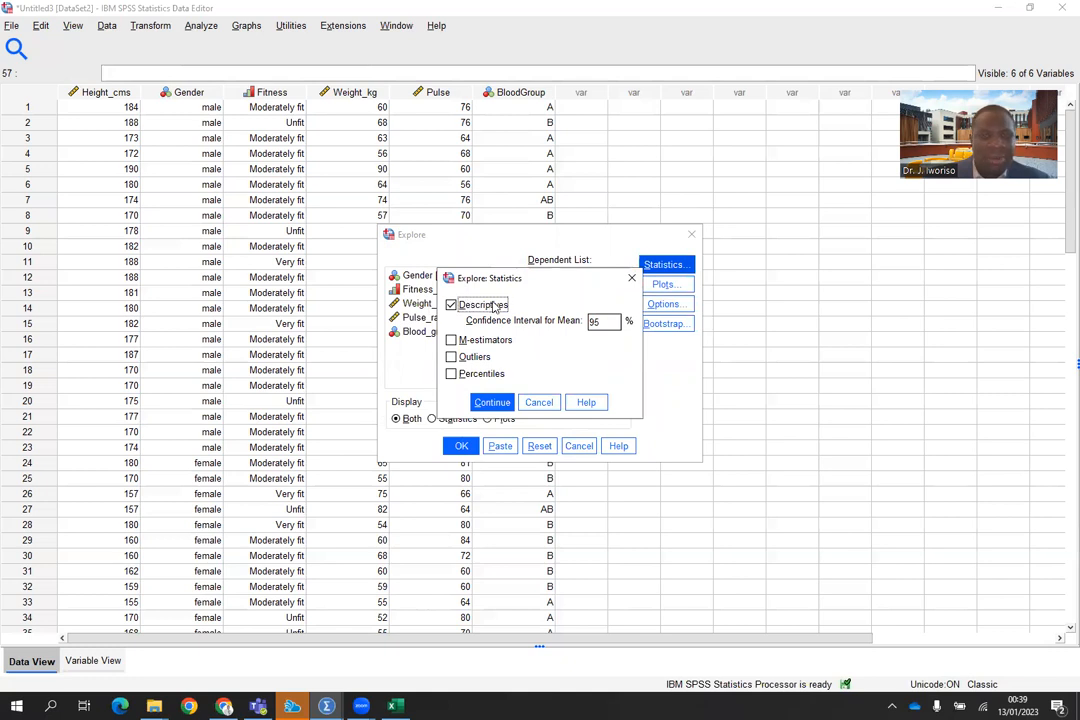
pyautogui.click(452, 340)
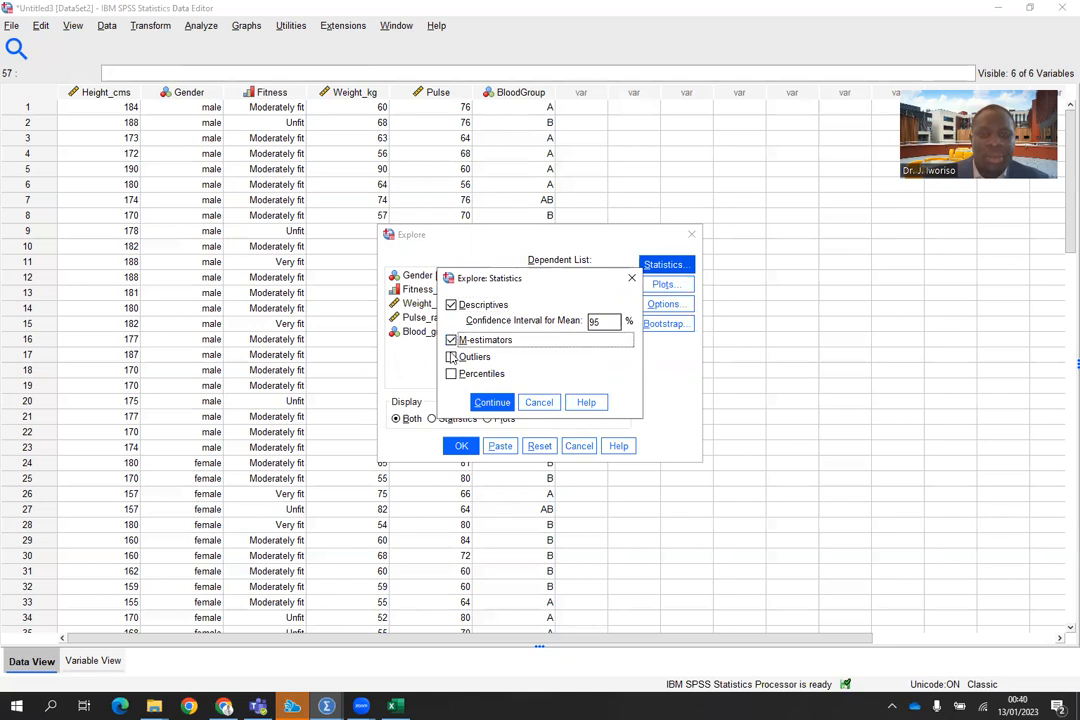
pyautogui.click(451, 357)
pyautogui.click(450, 374)
pyautogui.click(451, 357)
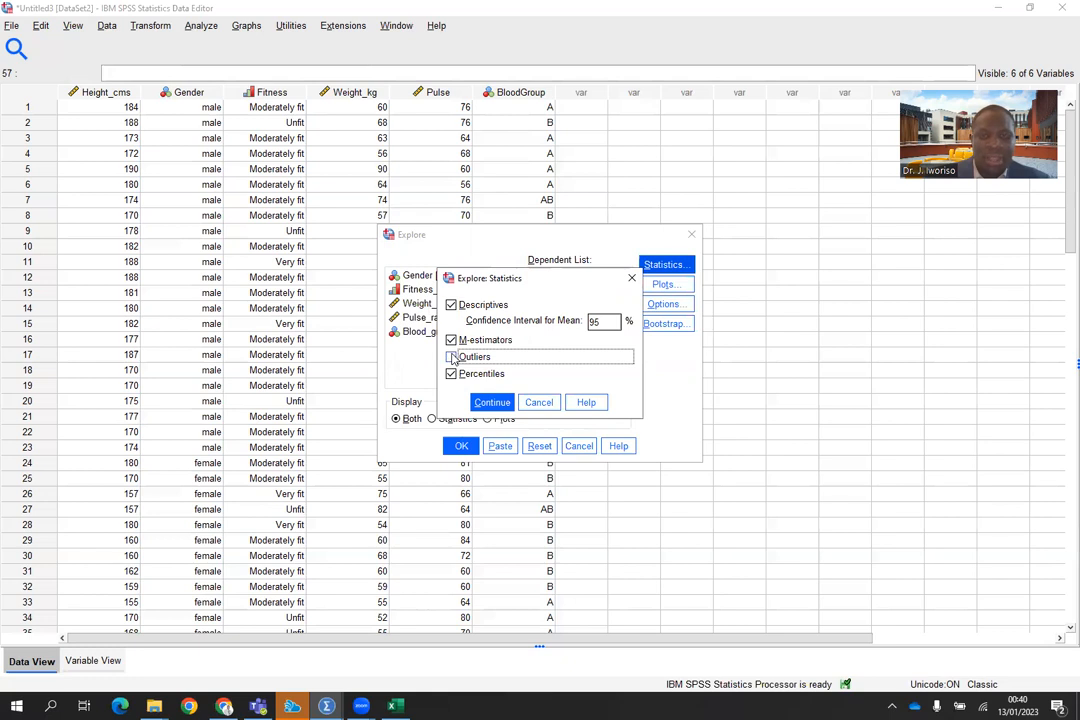
pyautogui.click(631, 280)
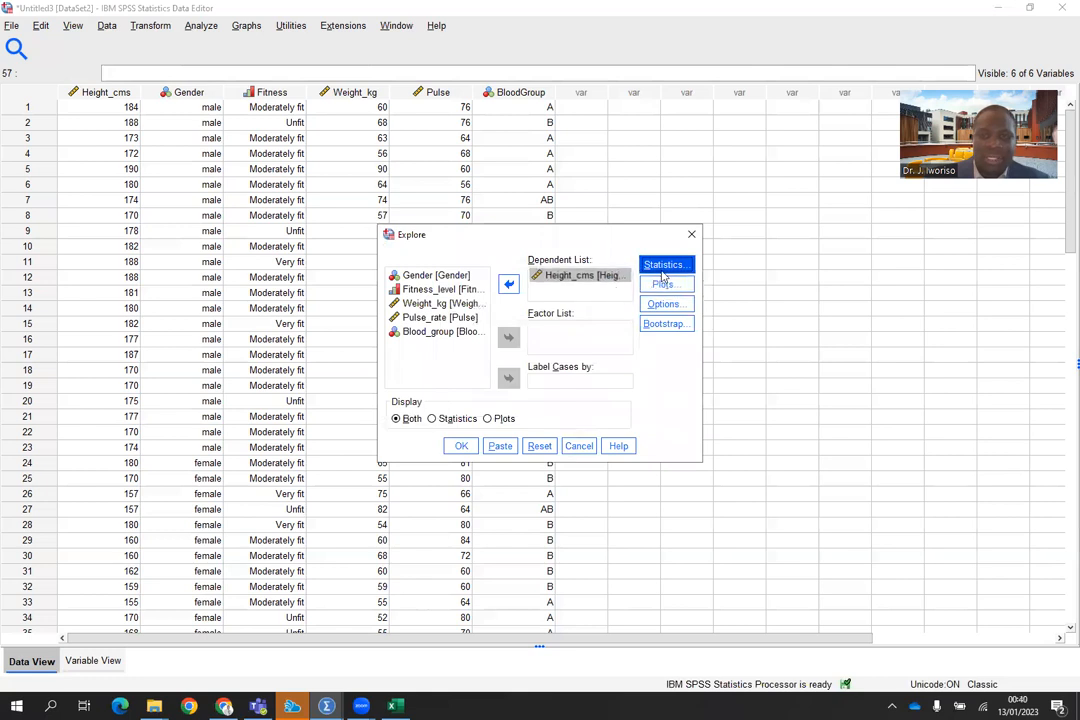
# - Run Explore on Height_cms with Descriptives statistics and both statistics and plots displayed
pyautogui.click(662, 271)
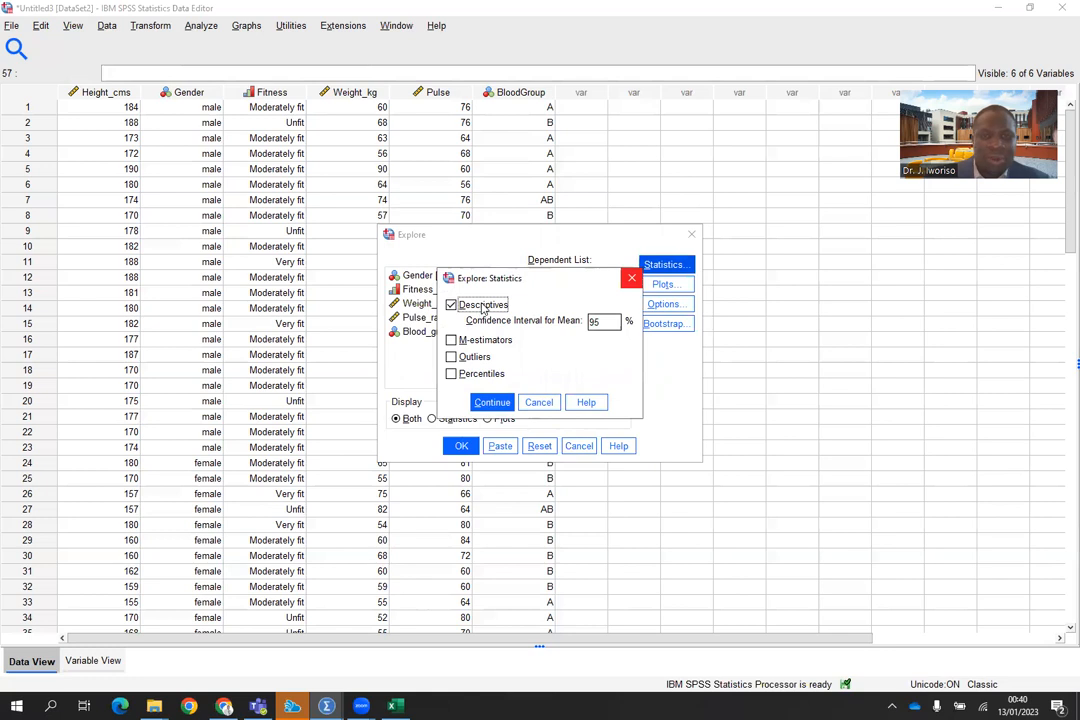
pyautogui.click(489, 404)
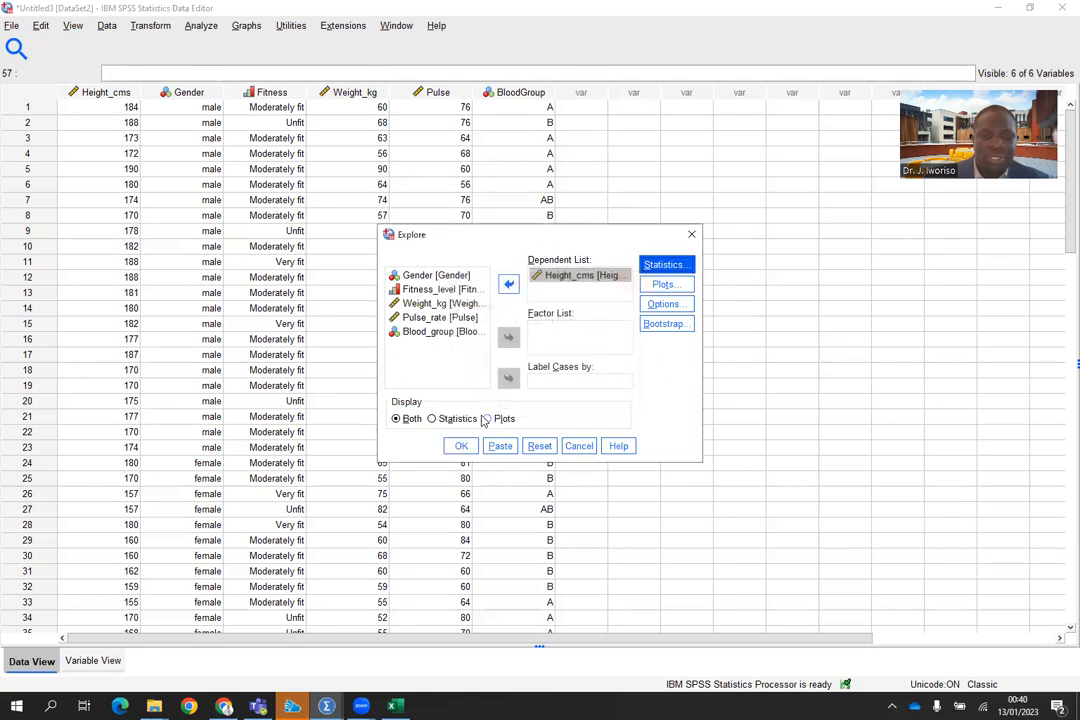
pyautogui.click(463, 446)
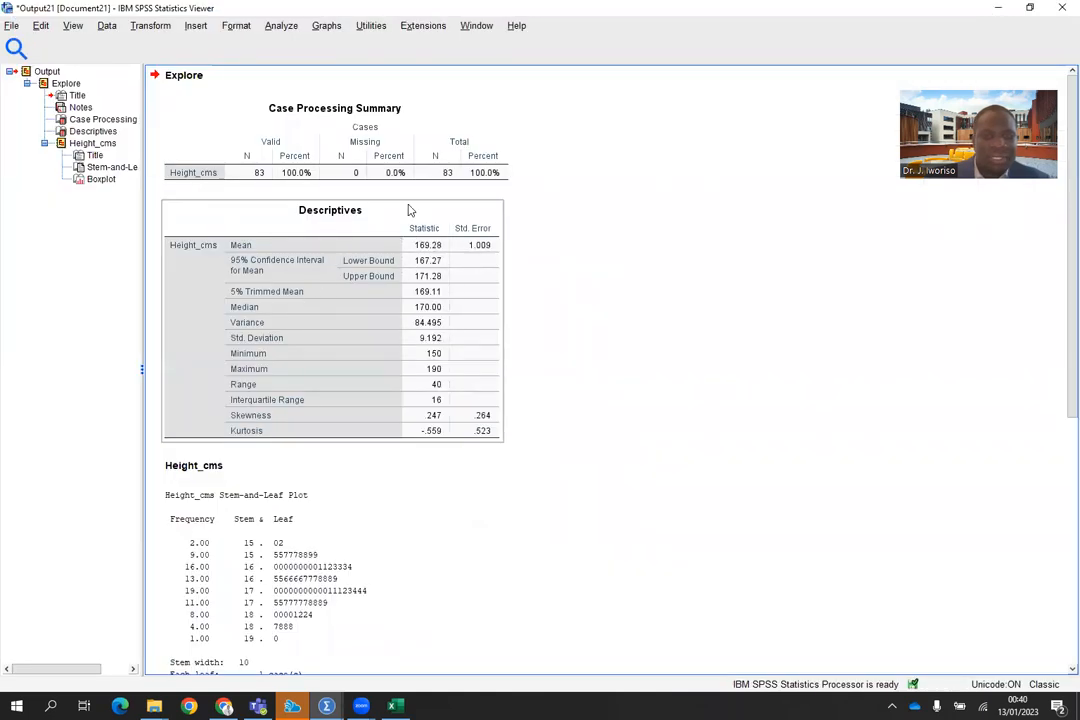
# - Examine the Height_cms descriptives table, stem-and-leaf plot and boxplot in the Explore output
pyautogui.click(262, 466)
pyautogui.click(218, 487)
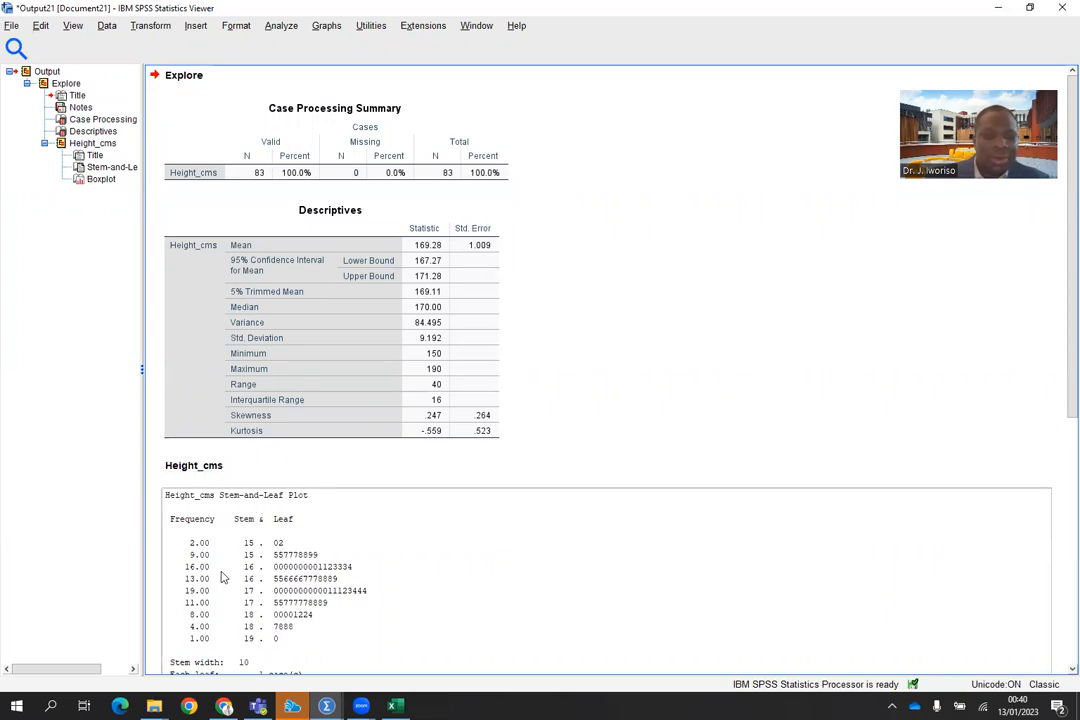
pyautogui.click(1058, 668)
pyautogui.scroll(-6, 1058, 676)
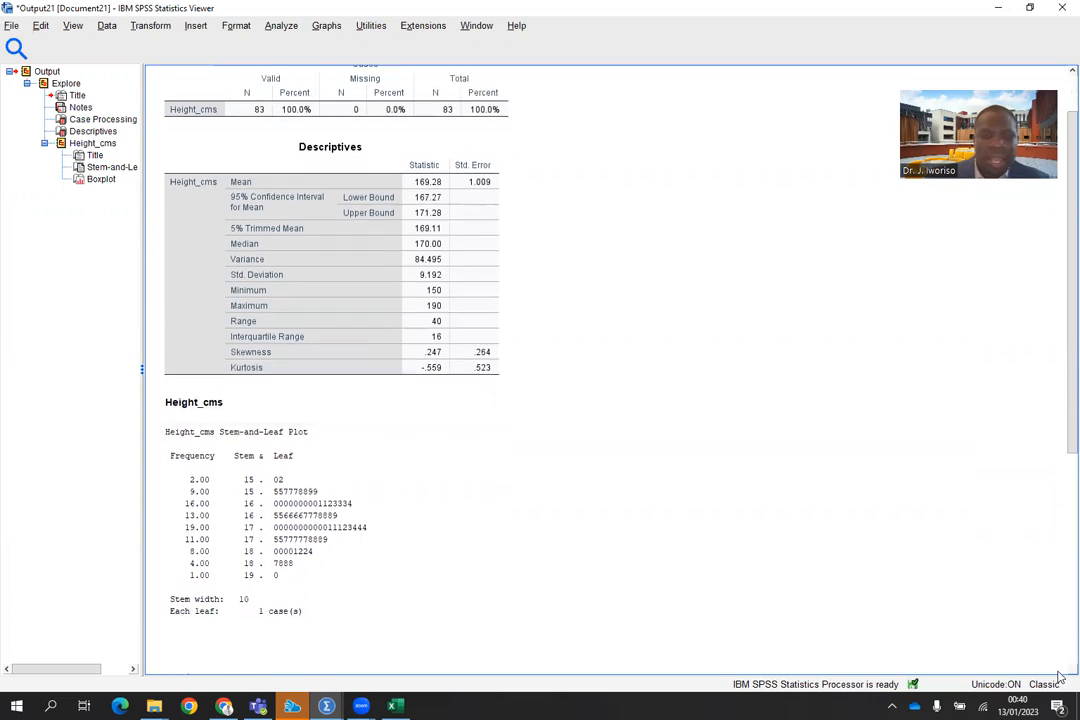
pyautogui.scroll(-3, 1058, 676)
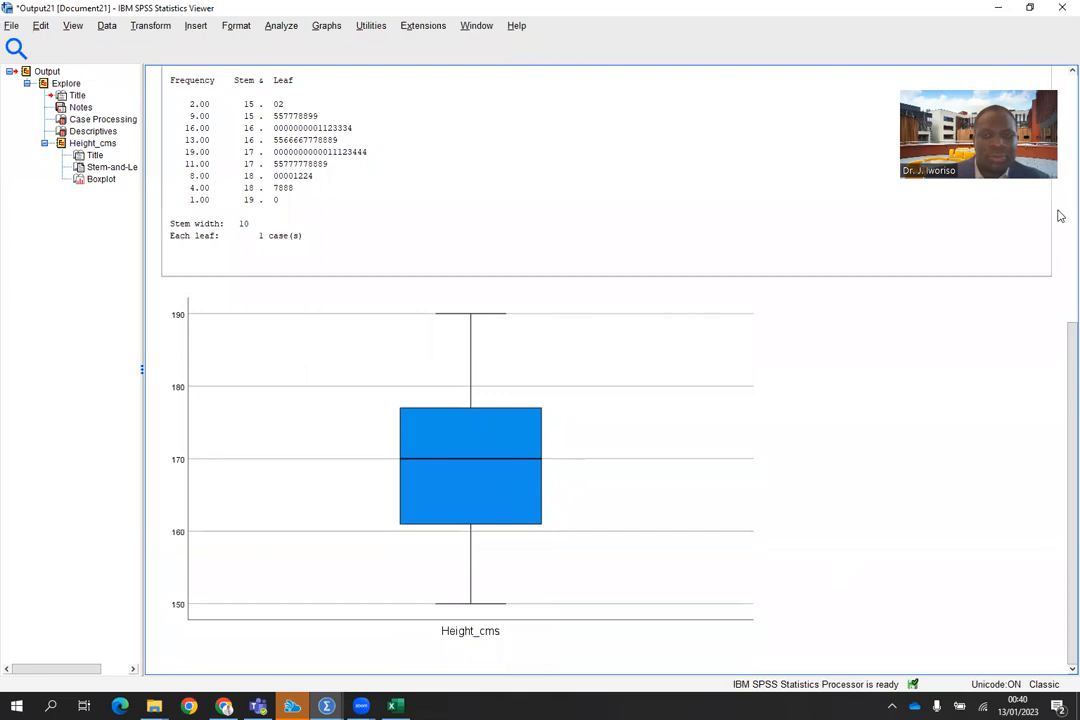
pyautogui.scroll(9, 1060, 173)
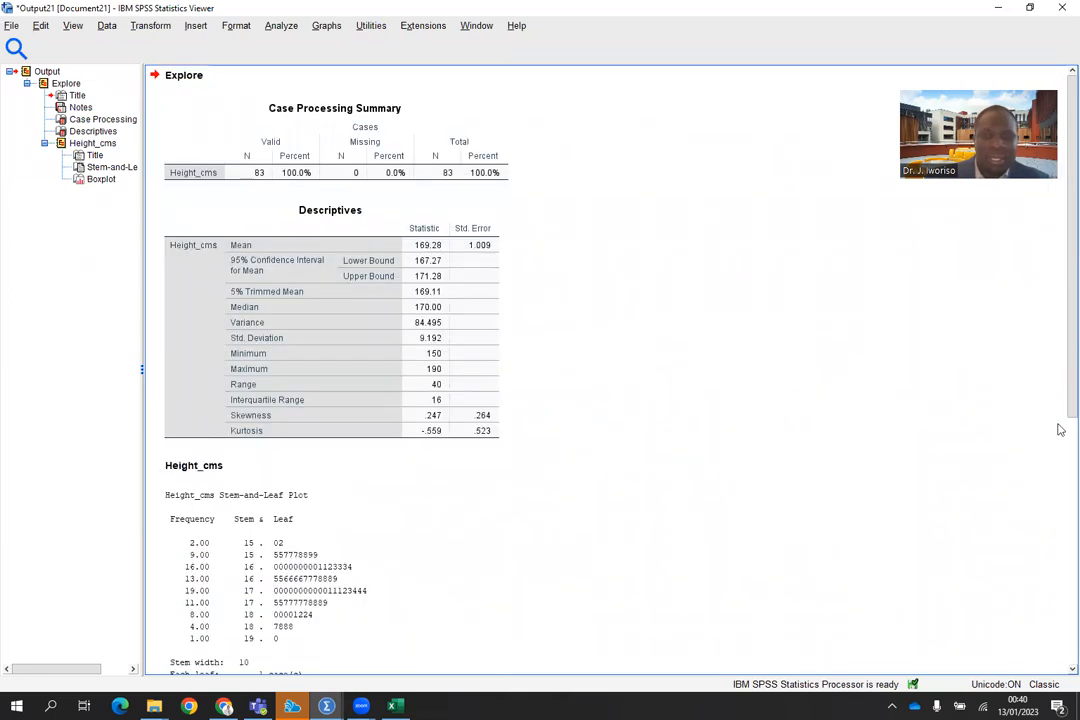
pyautogui.scroll(-9, 1058, 568)
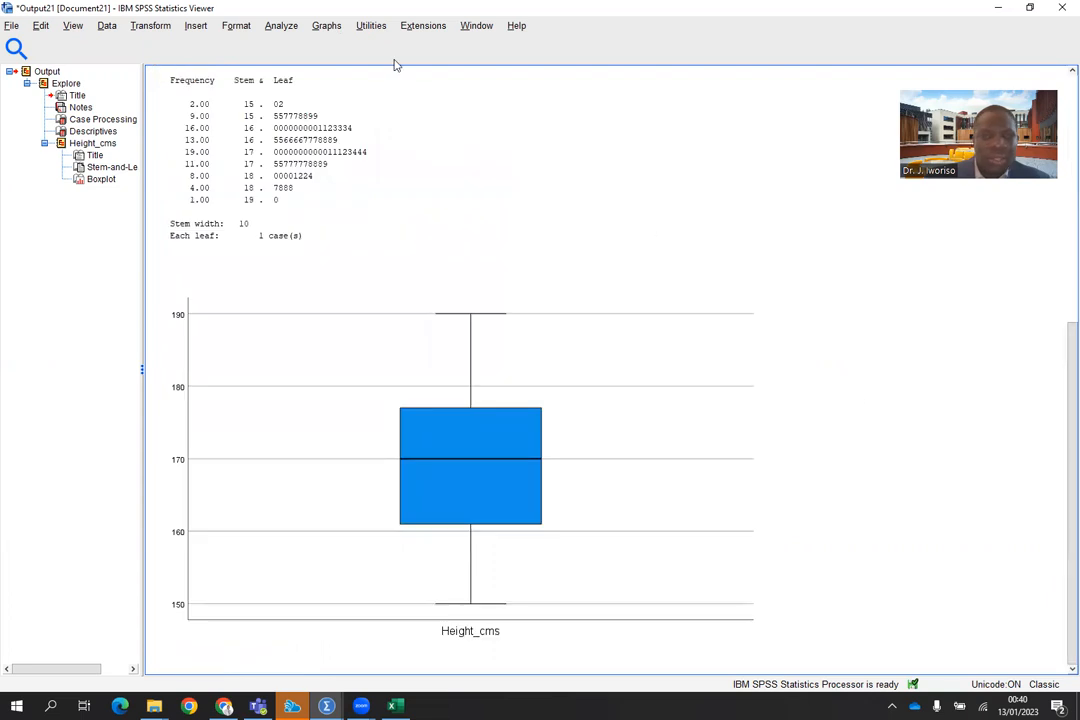
# - Rerun Explore on Height_cms with the display set to Statistics only
pyautogui.click(280, 27)
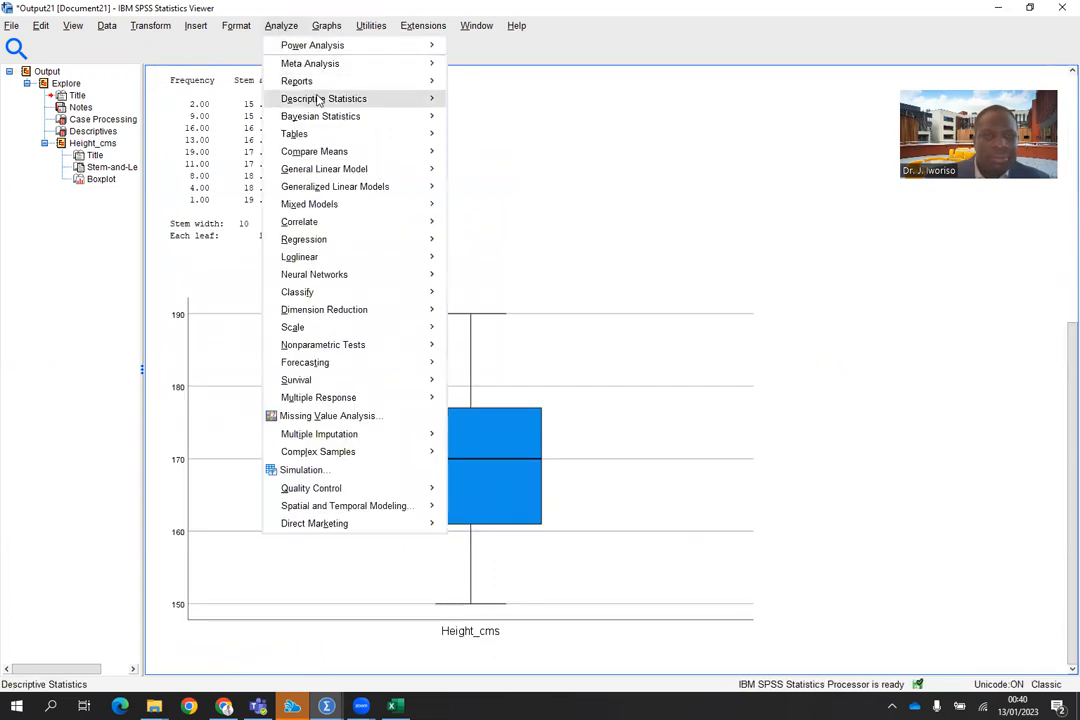
pyautogui.moveTo(392, 121)
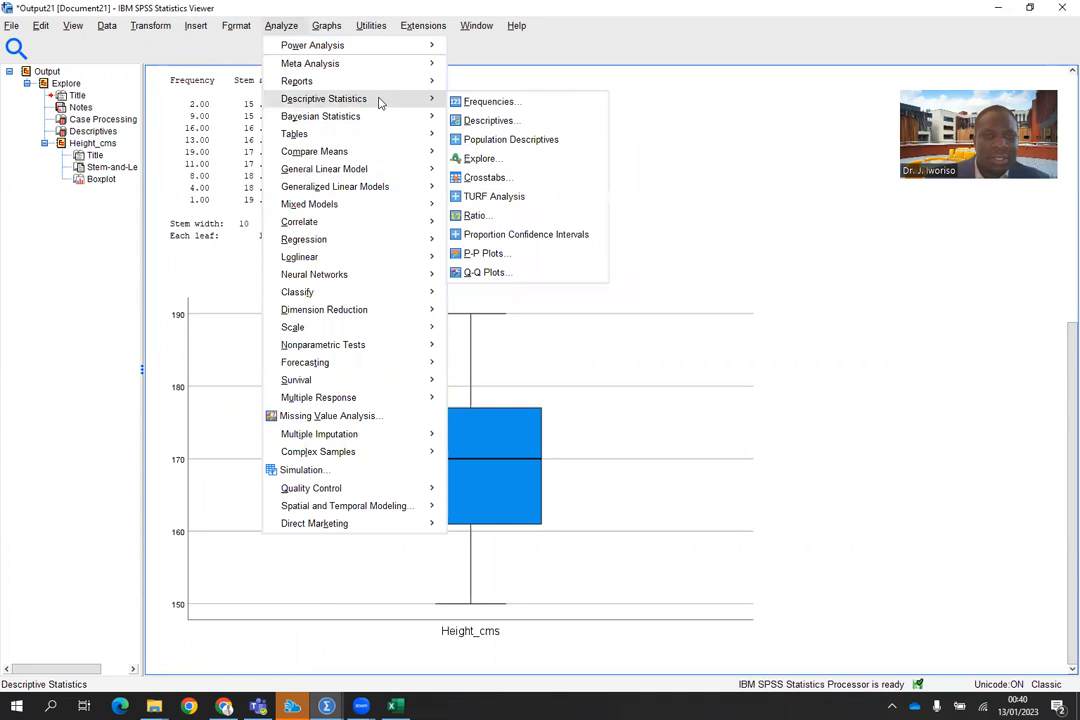
pyautogui.moveTo(414, 102)
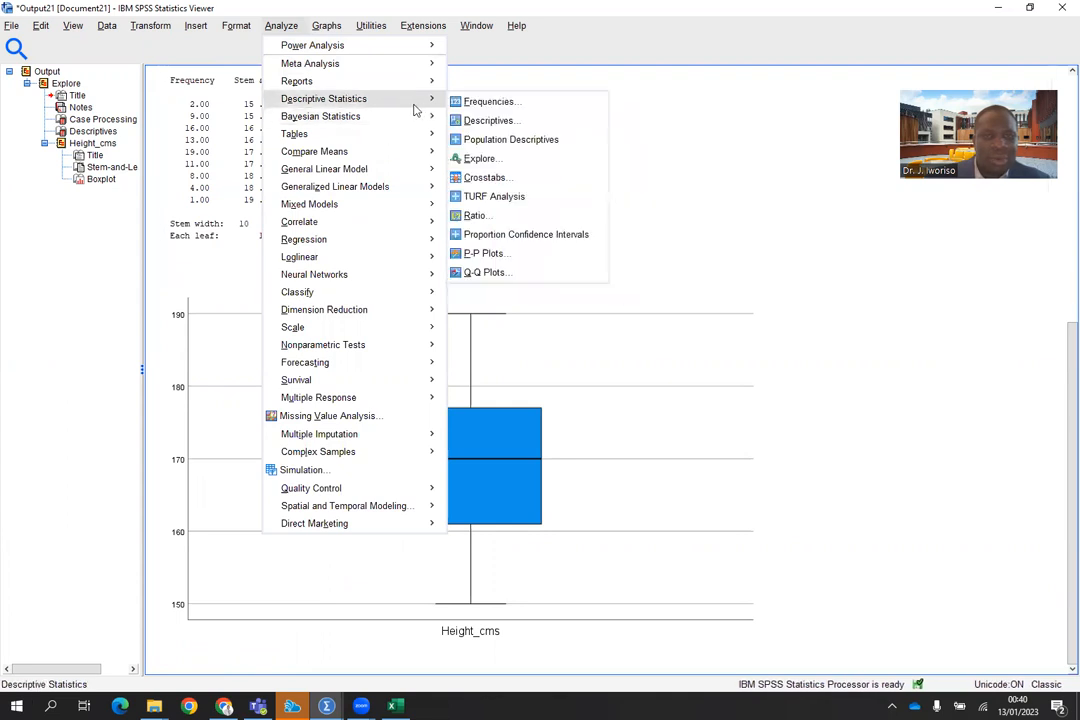
pyautogui.click(480, 158)
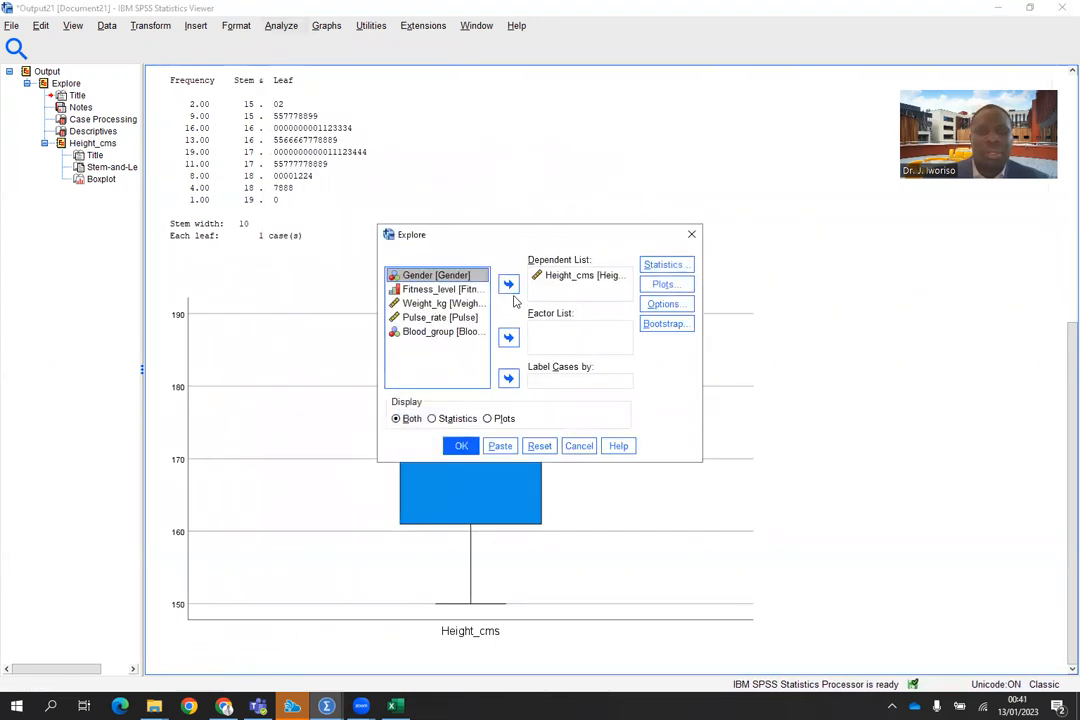
pyautogui.click(433, 420)
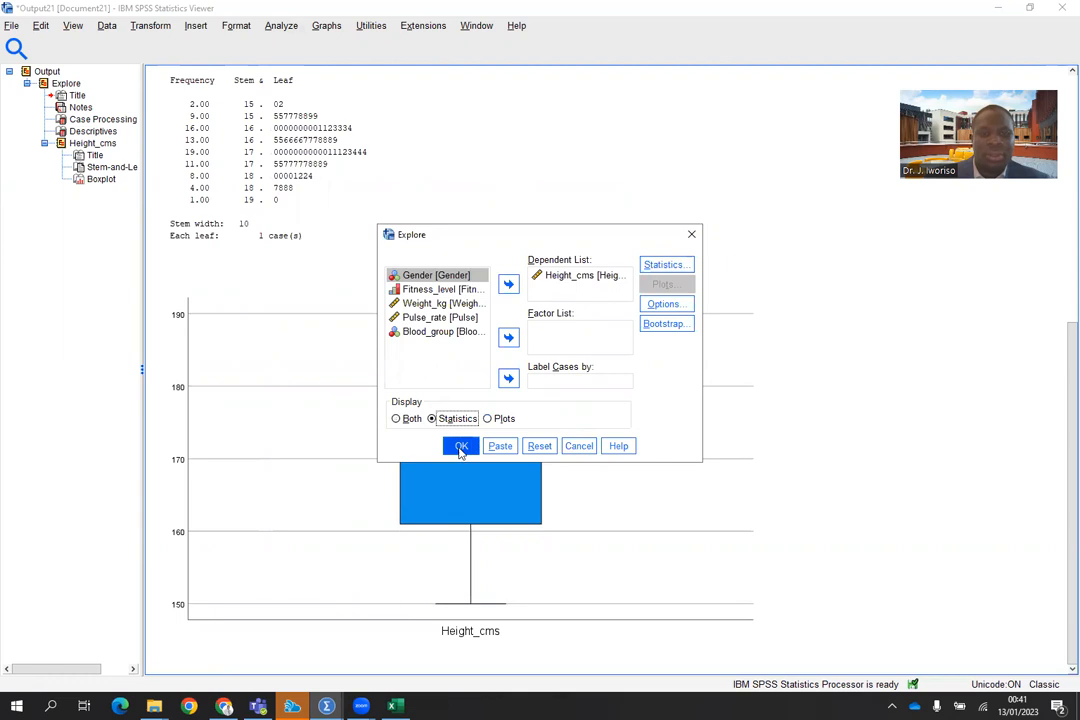
pyautogui.click(460, 446)
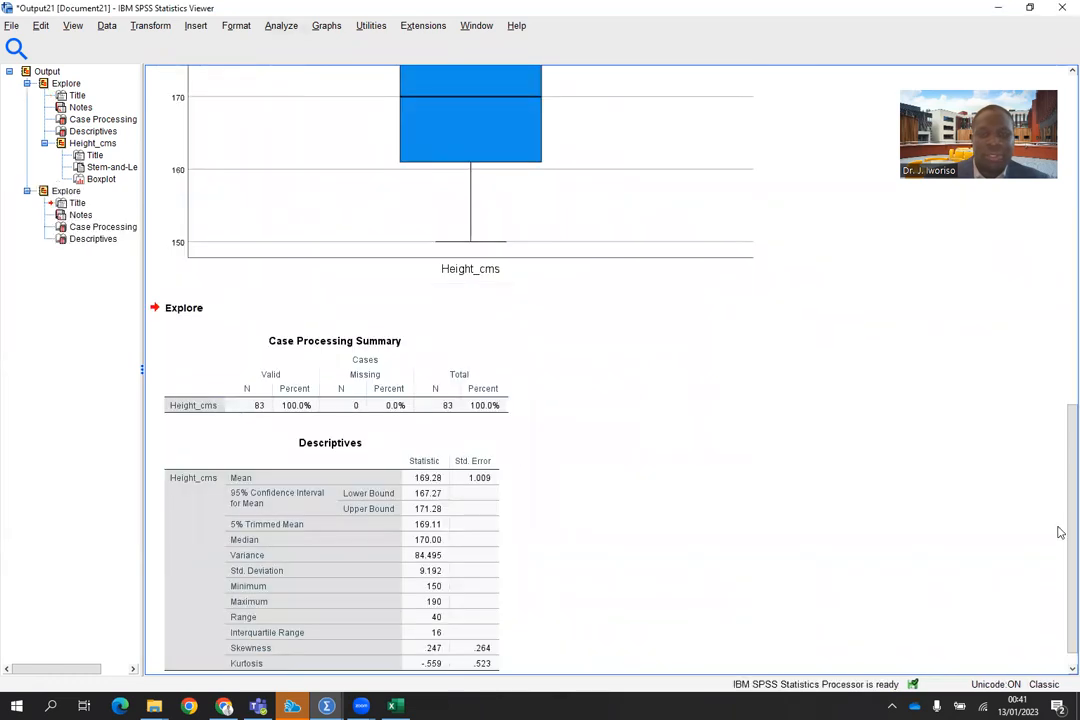
# - Compare the statistics-only Explore output with the earlier Explore output
pyautogui.scroll(-1, 1062, 646)
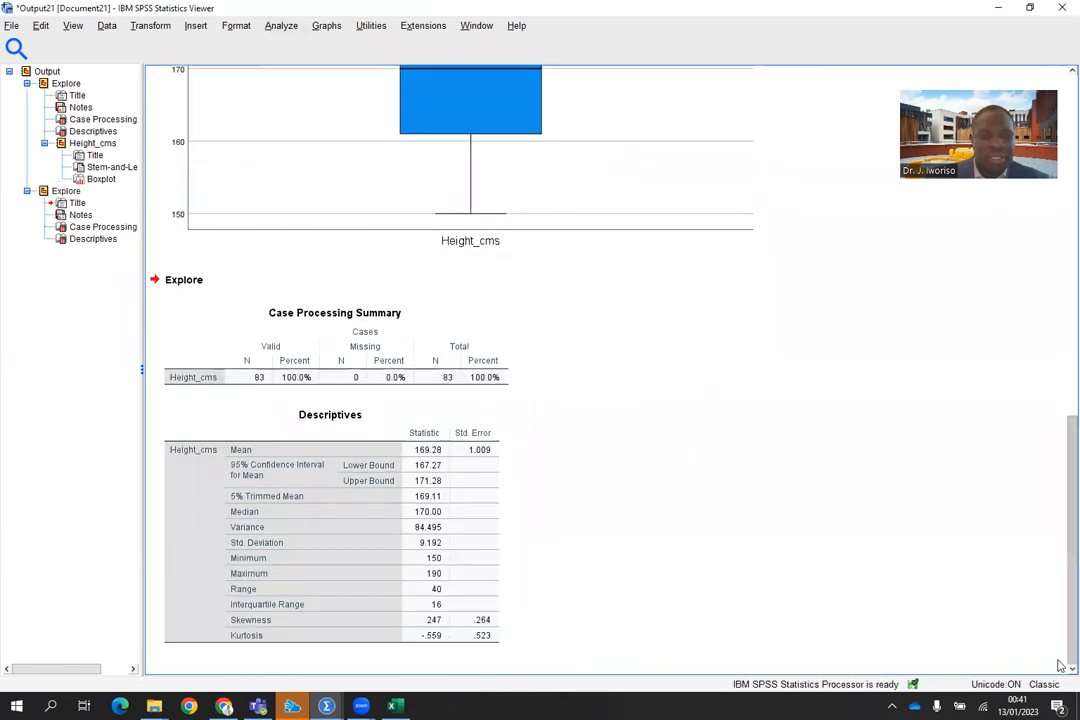
pyautogui.scroll(5, 1060, 665)
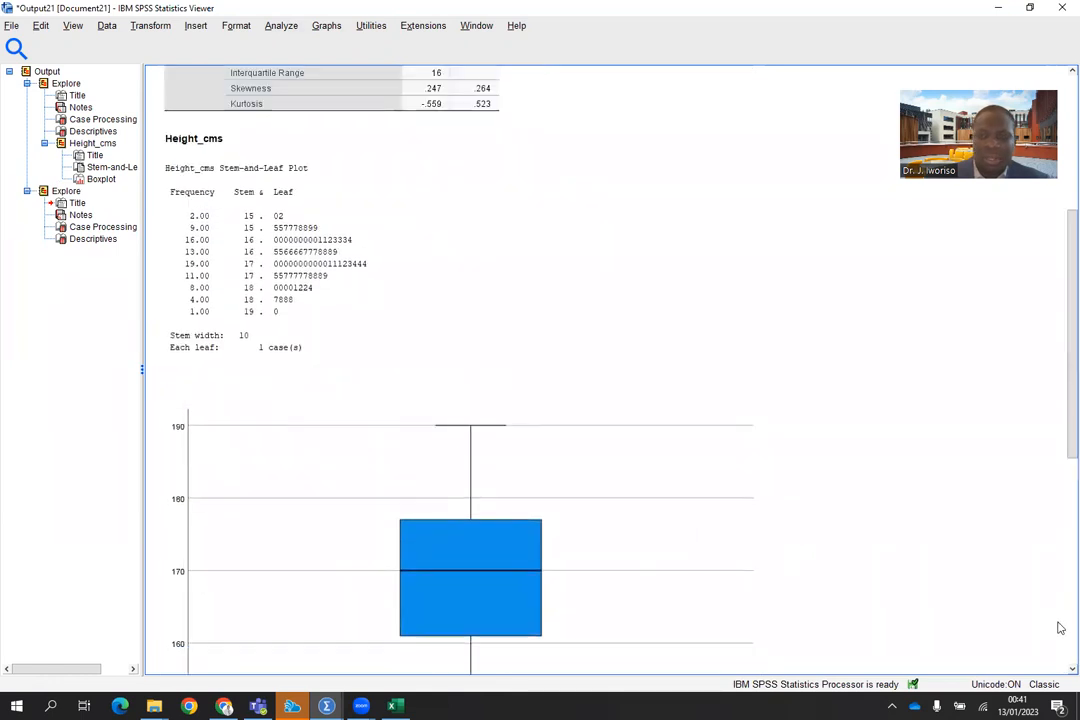
pyautogui.scroll(-5, 1058, 628)
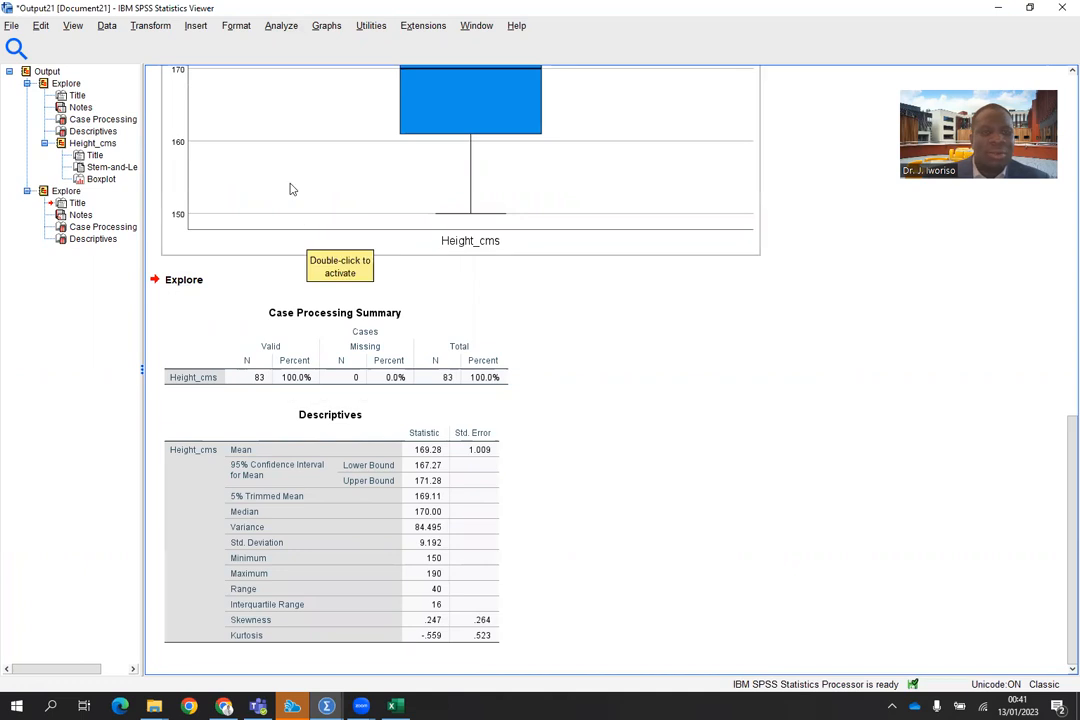
pyautogui.click(283, 26)
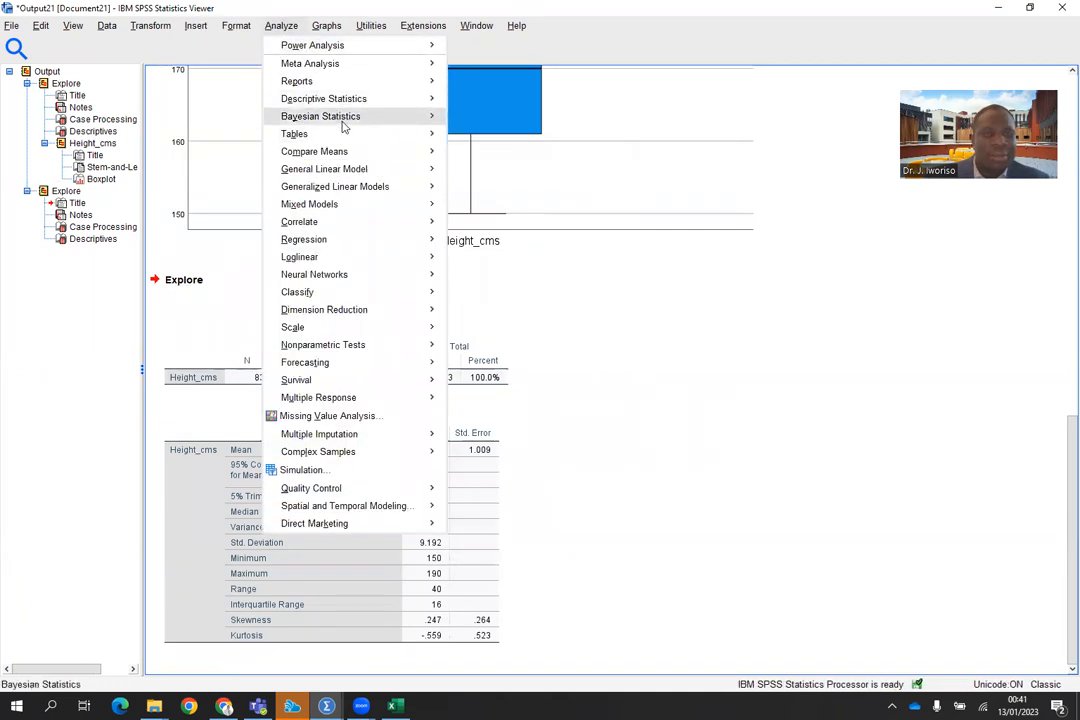
# - Rerun Explore with Weight_kg replacing Height_cms as the dependent variable, Descriptives statistics and statistics-only display
pyautogui.moveTo(365, 98)
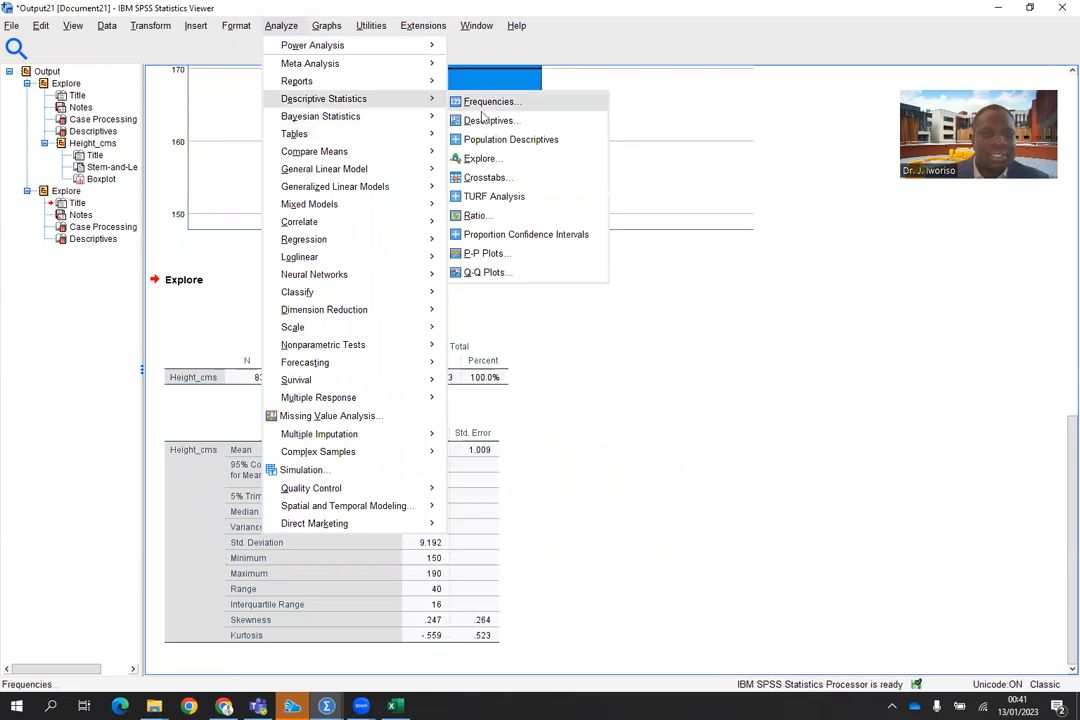
pyautogui.click(485, 158)
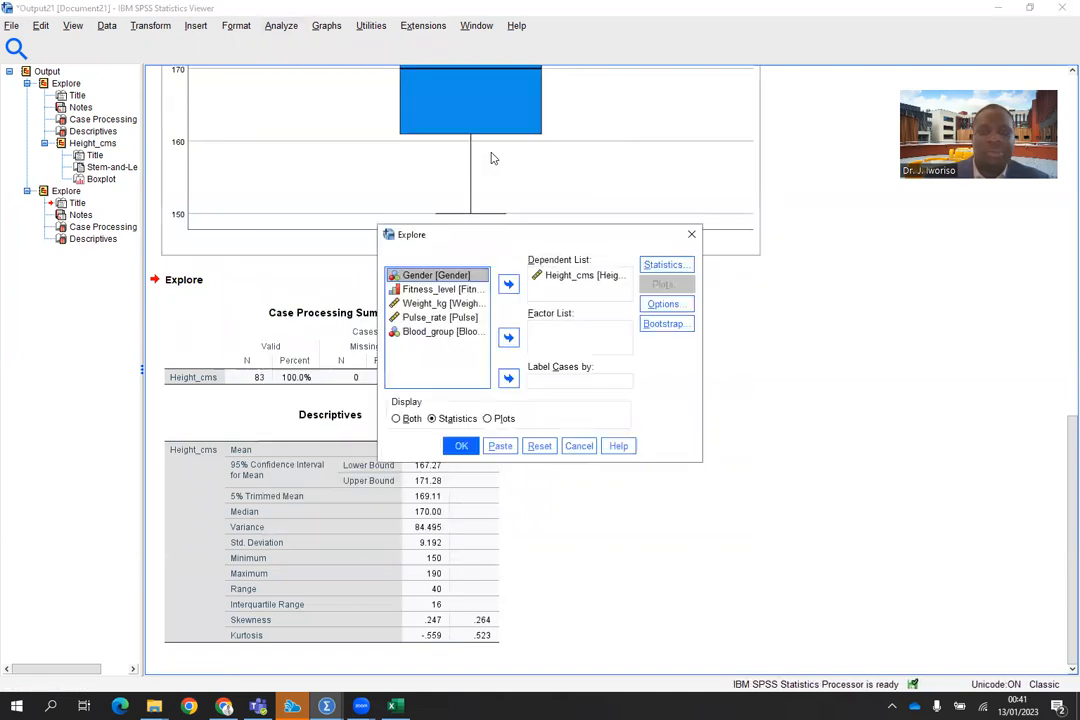
pyautogui.click(580, 276)
pyautogui.click(508, 286)
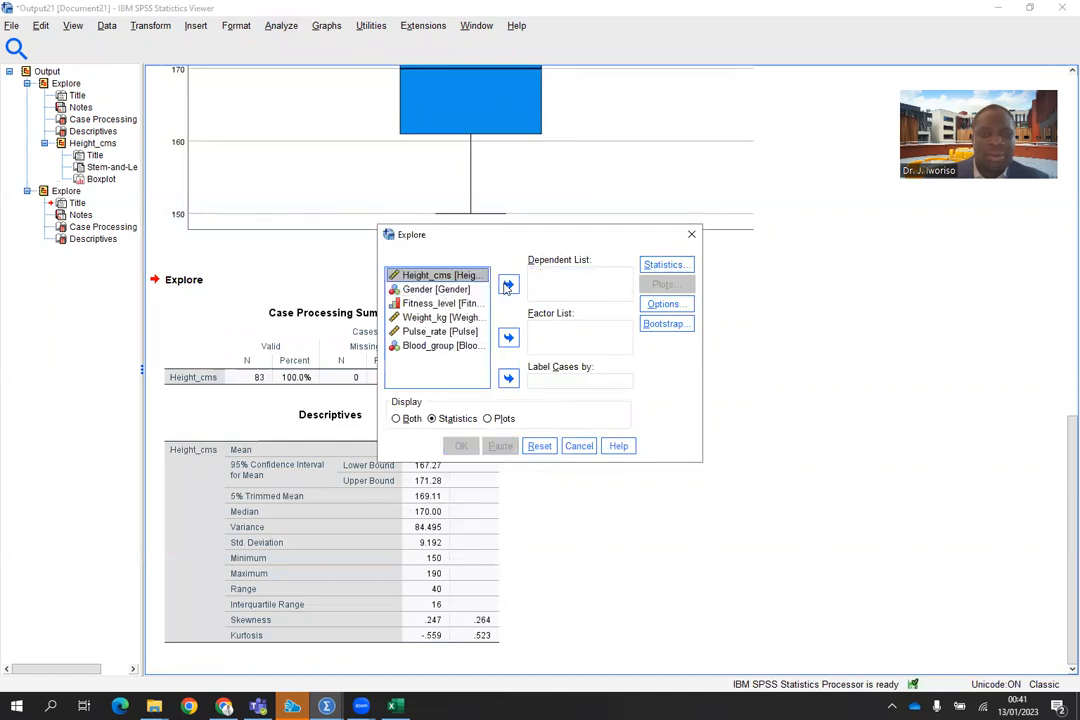
pyautogui.click(438, 318)
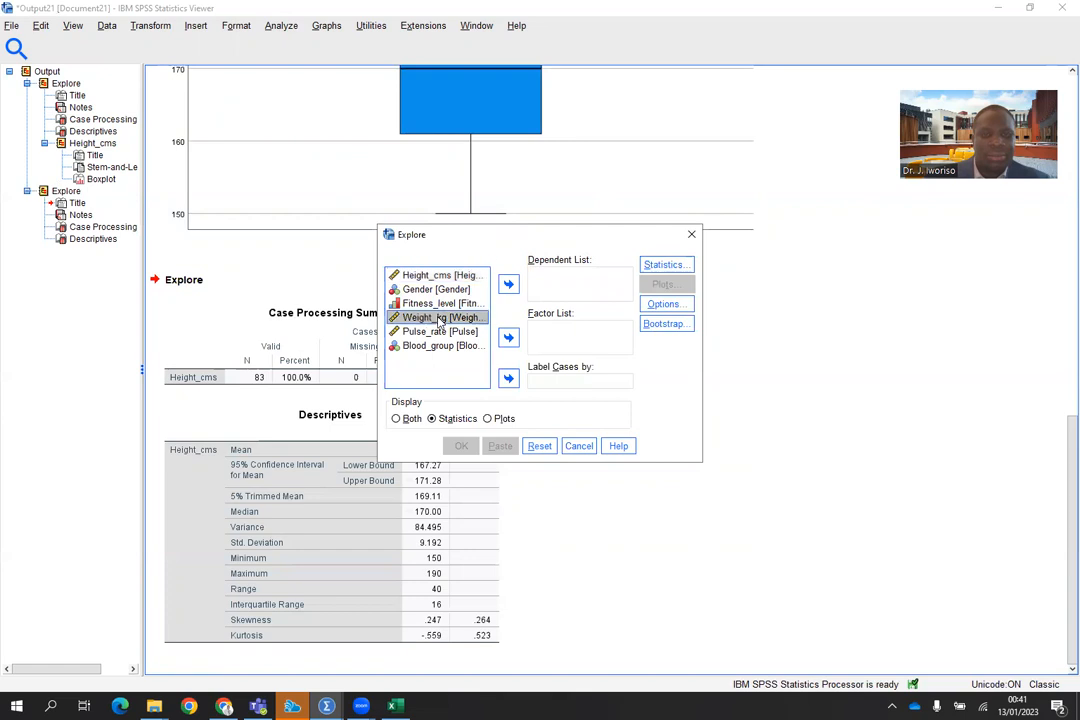
pyautogui.click(508, 286)
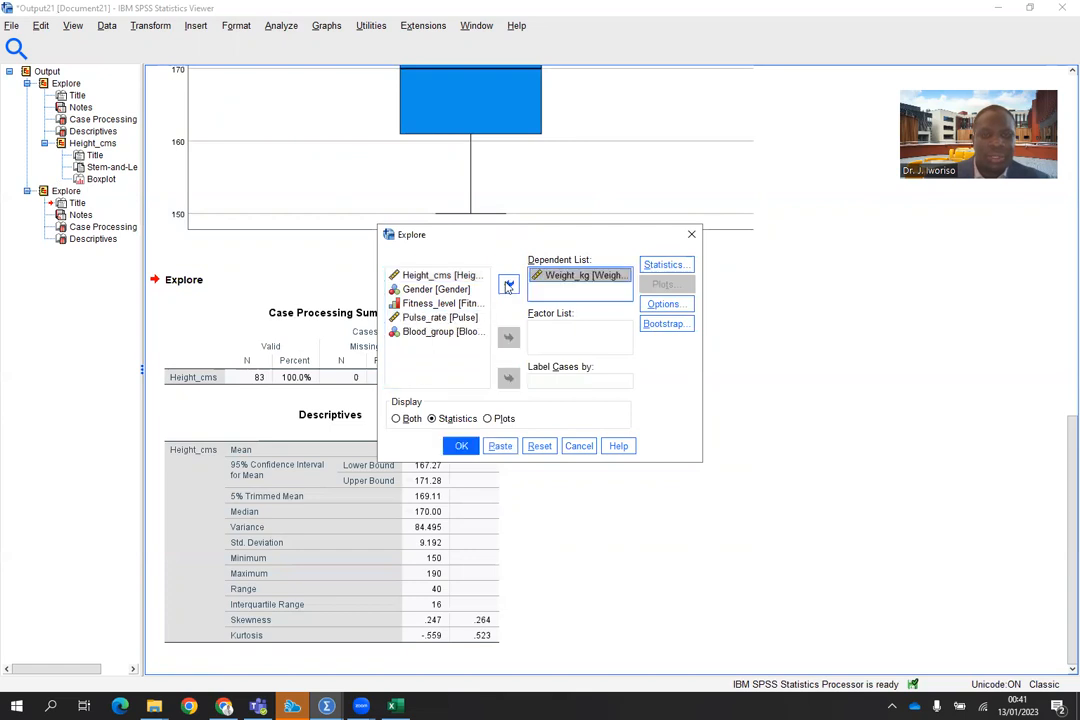
pyautogui.click(663, 265)
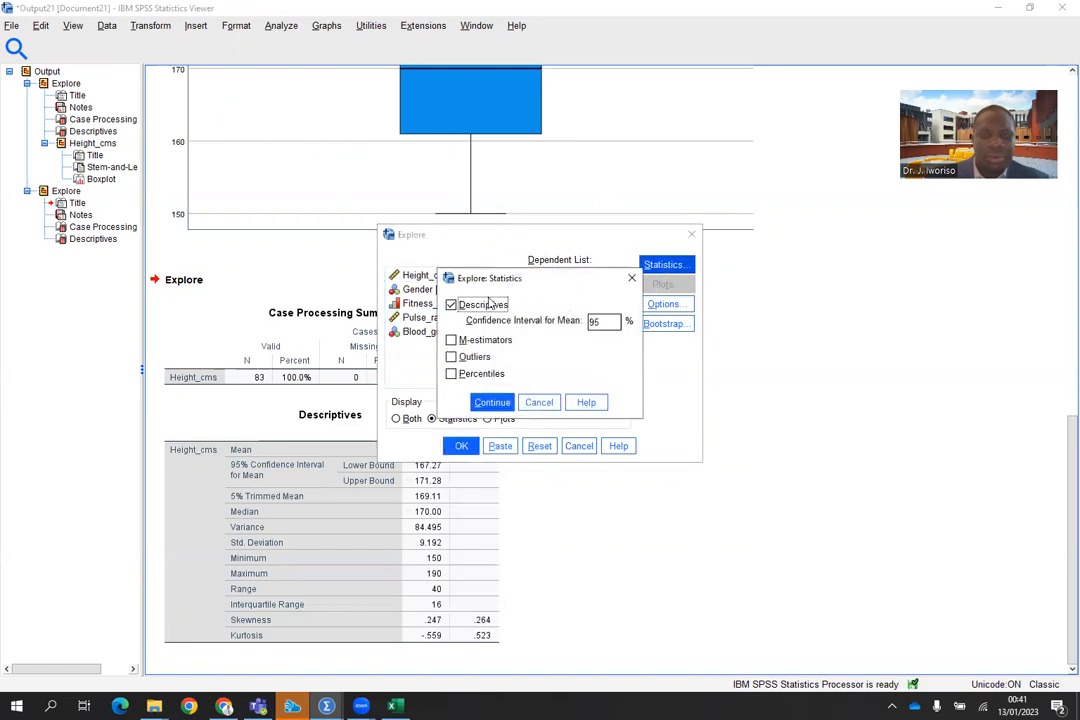
pyautogui.click(493, 404)
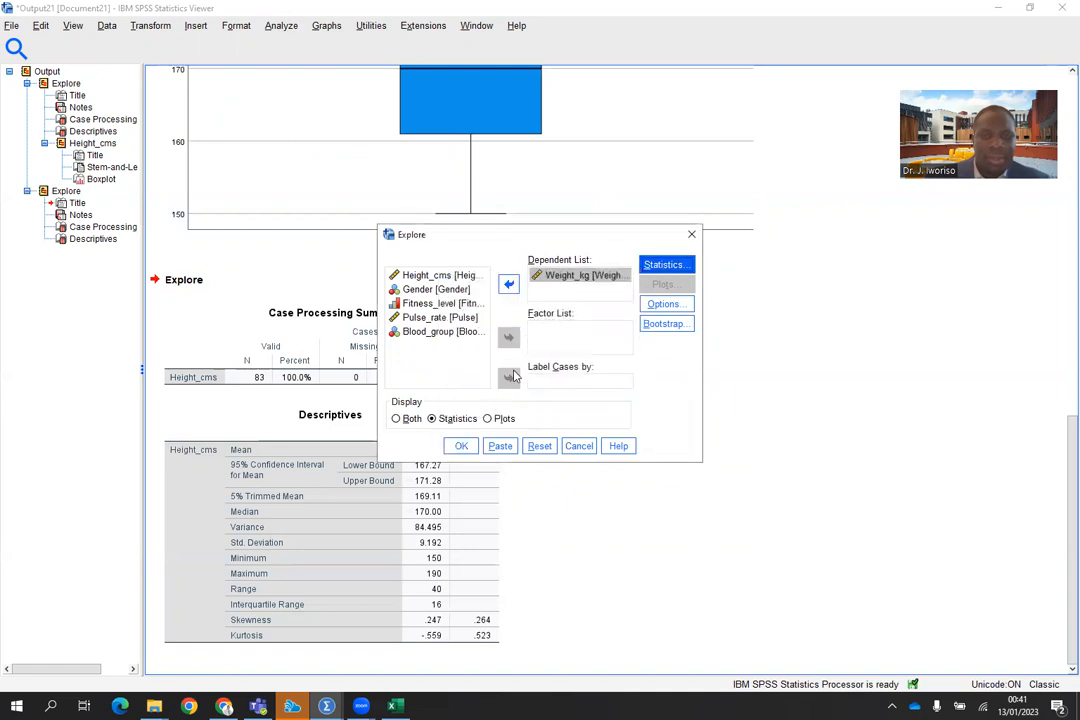
pyautogui.click(432, 419)
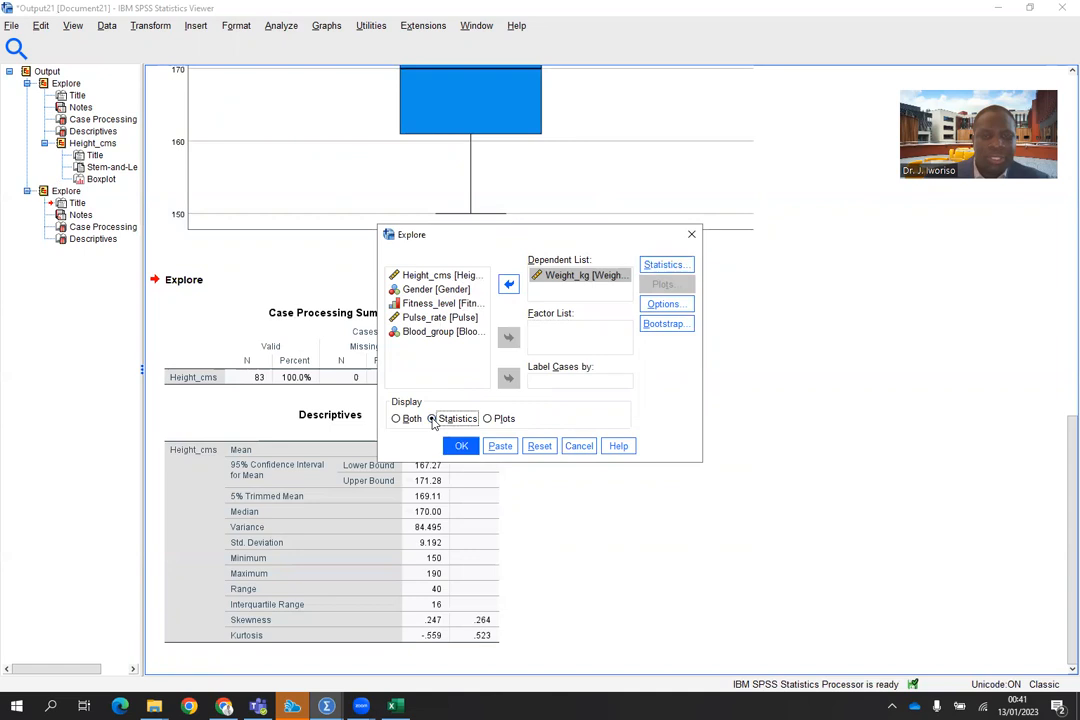
pyautogui.click(461, 446)
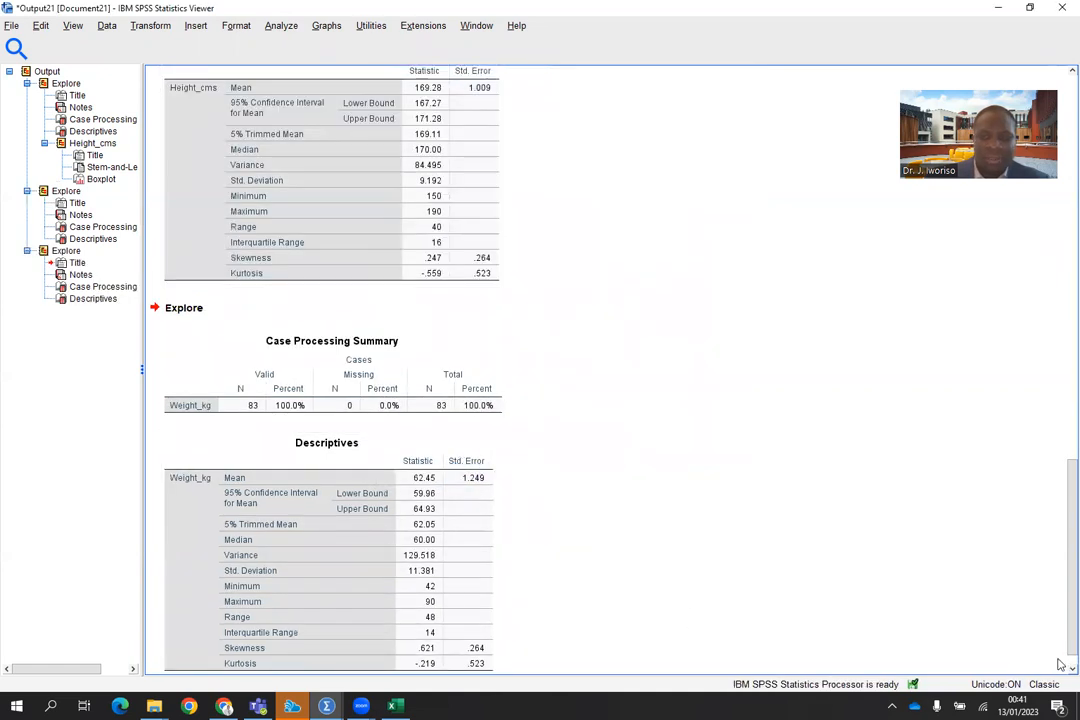
# - Open Descriptives and remove Gender, Fitness_level and Blood_group from its variable list
pyautogui.scroll(-1, 1062, 665)
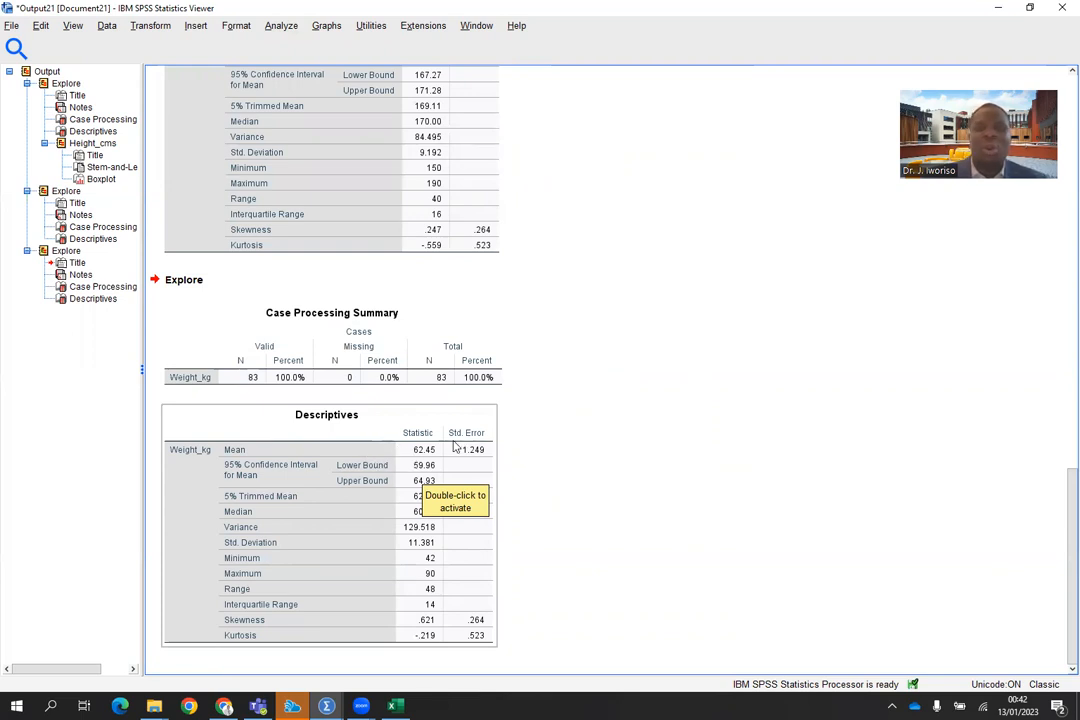
pyautogui.click(283, 26)
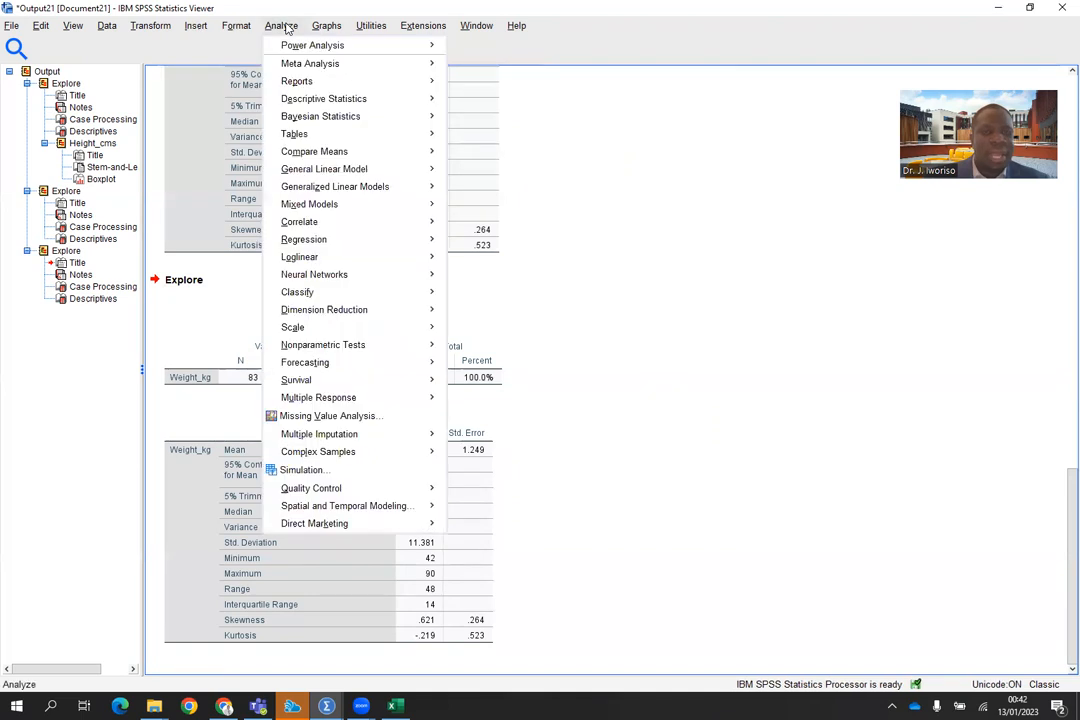
pyautogui.moveTo(352, 100)
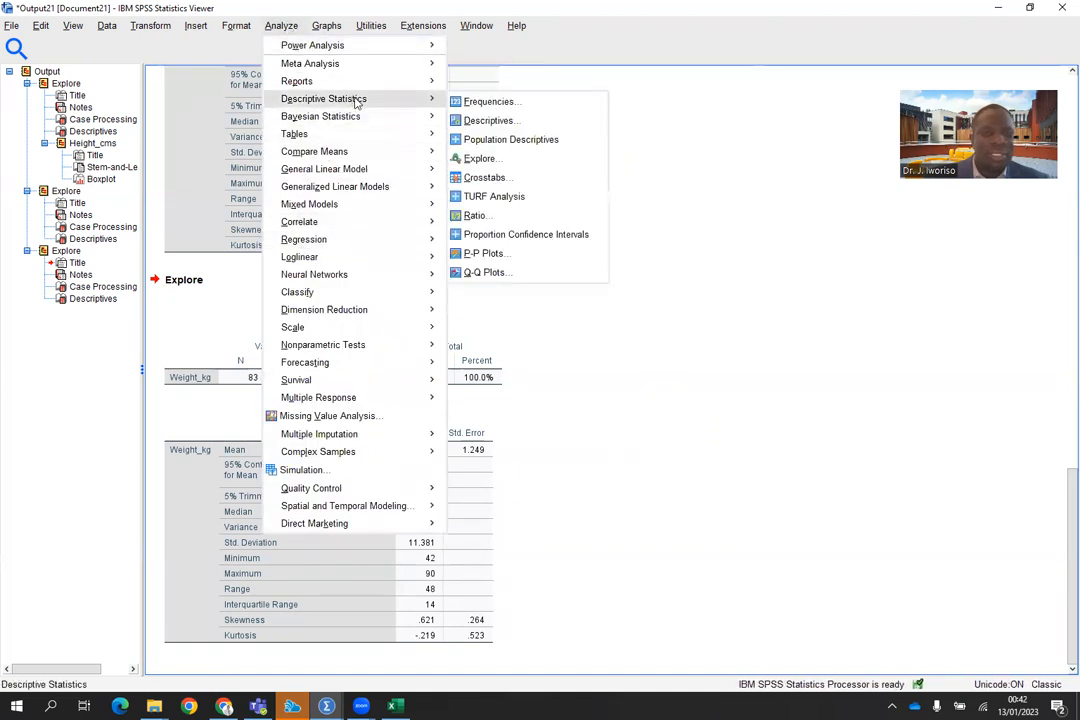
pyautogui.click(488, 121)
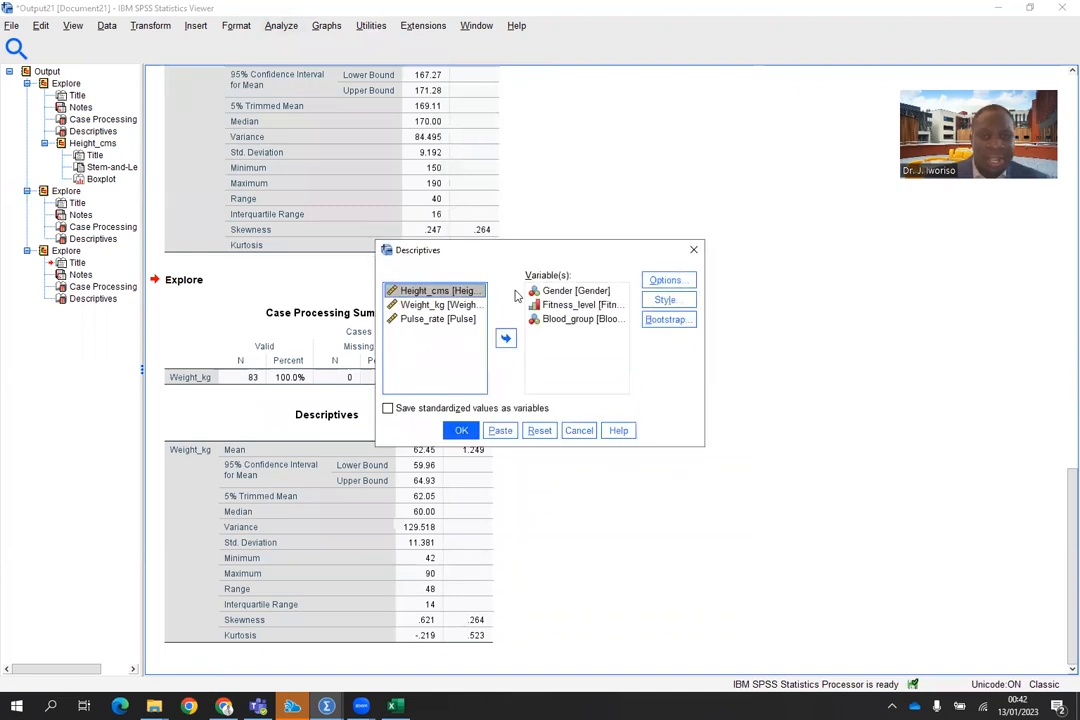
pyautogui.click(572, 320)
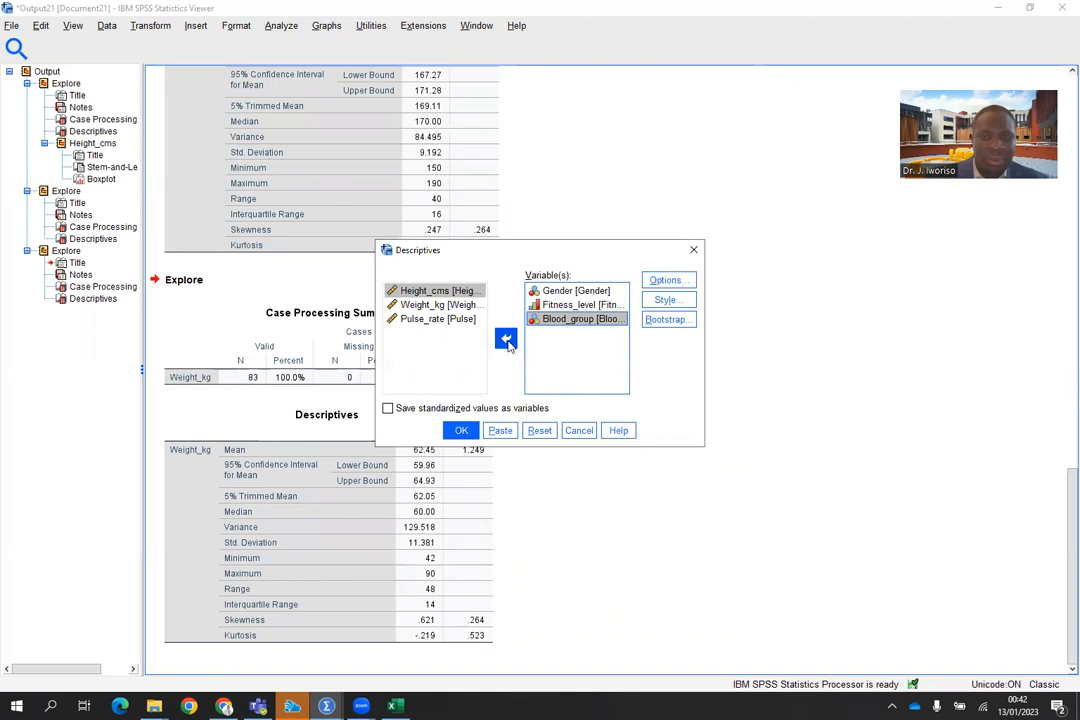
pyautogui.click(505, 338)
pyautogui.click(575, 305)
pyautogui.doubleClick(562, 305)
pyautogui.click(572, 291)
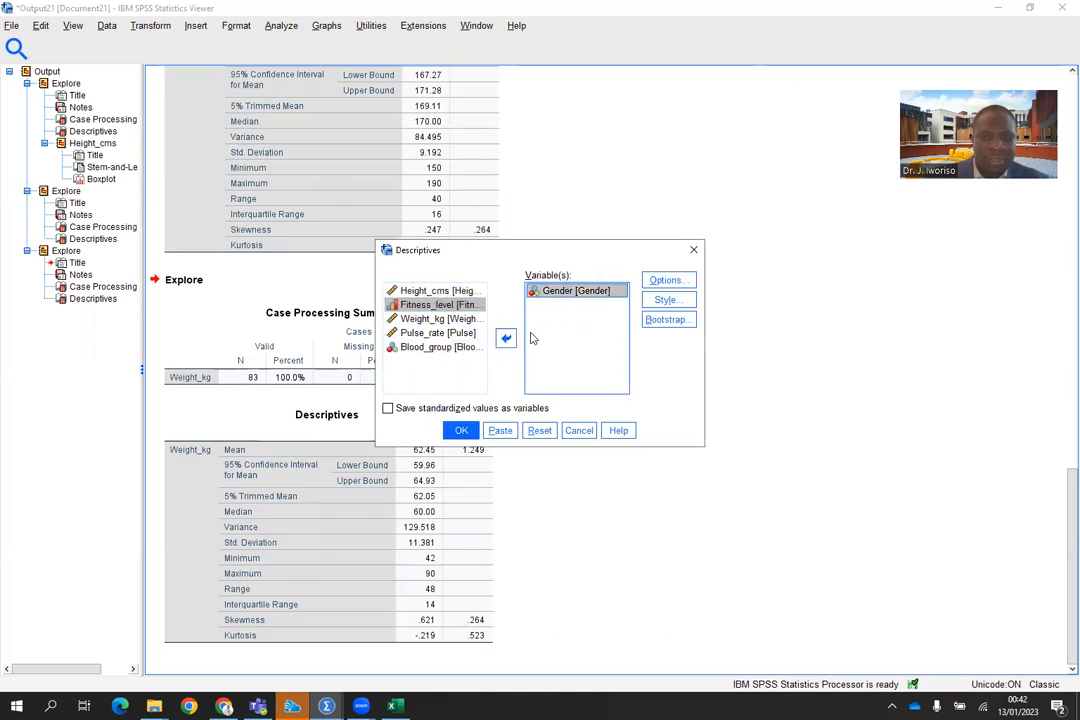
pyautogui.click(505, 338)
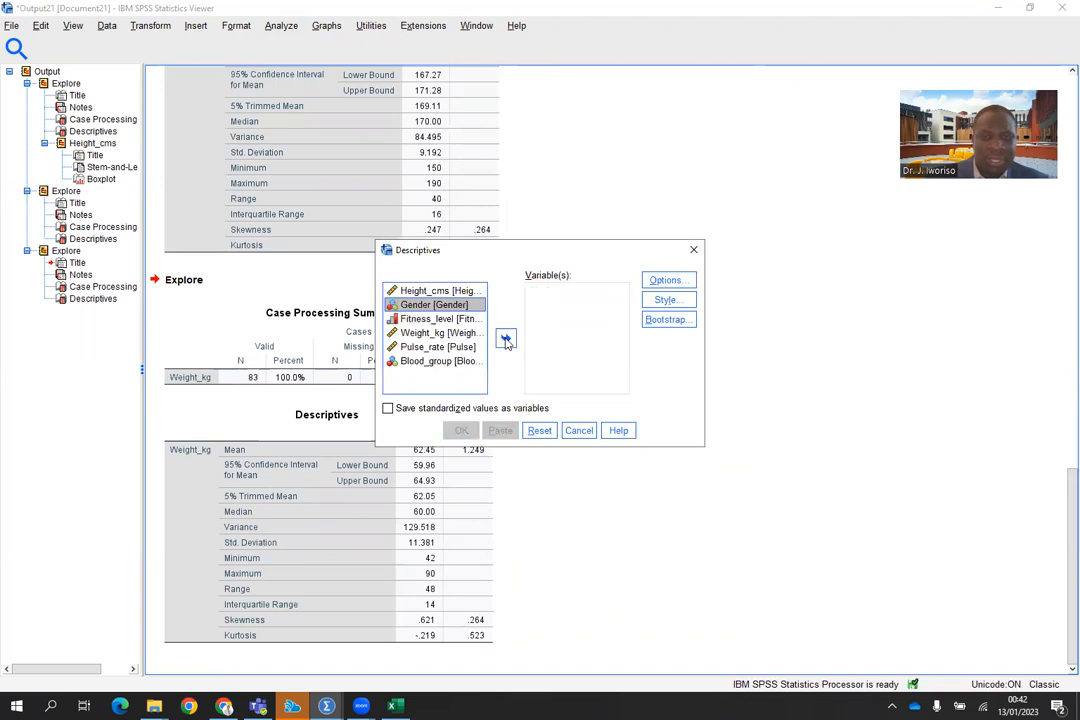
# - Run Descriptives on Height_cms and Weight_kg with mean, sum, dispersion, skewness and kurtosis options
pyautogui.click(437, 291)
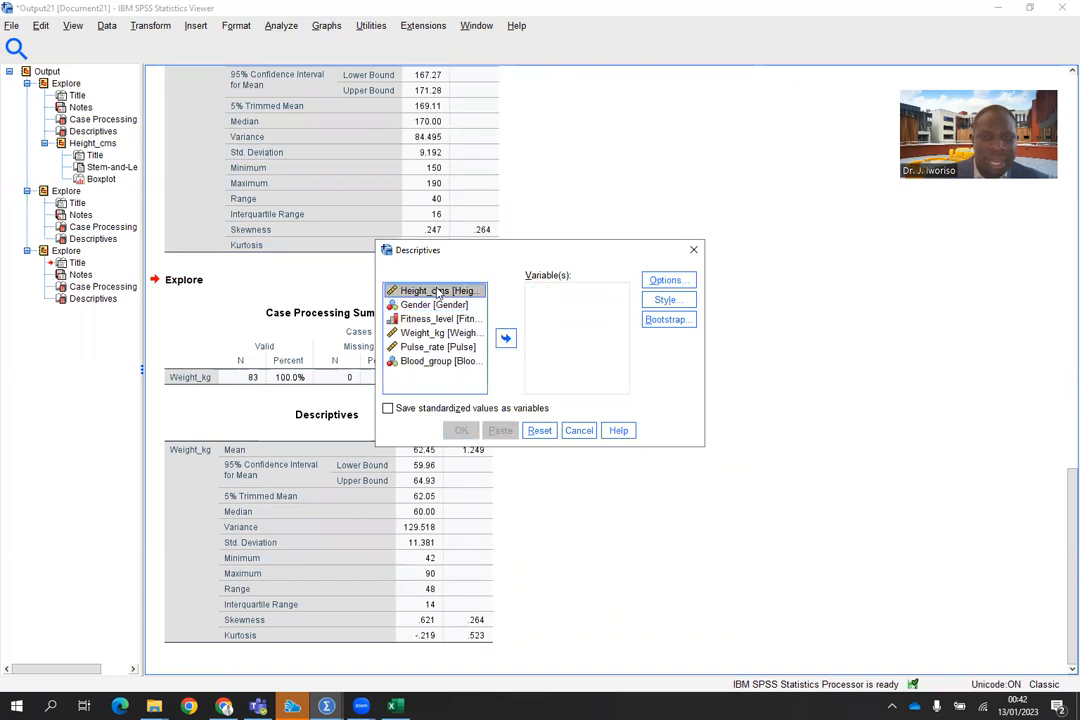
pyautogui.click(505, 338)
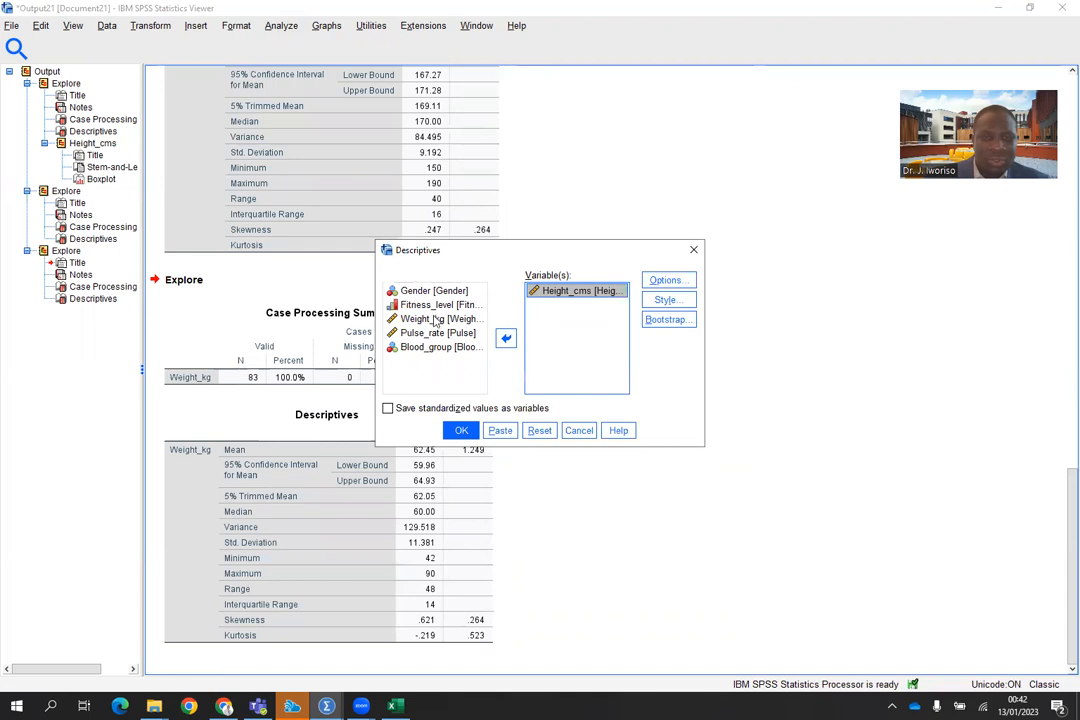
pyautogui.click(435, 319)
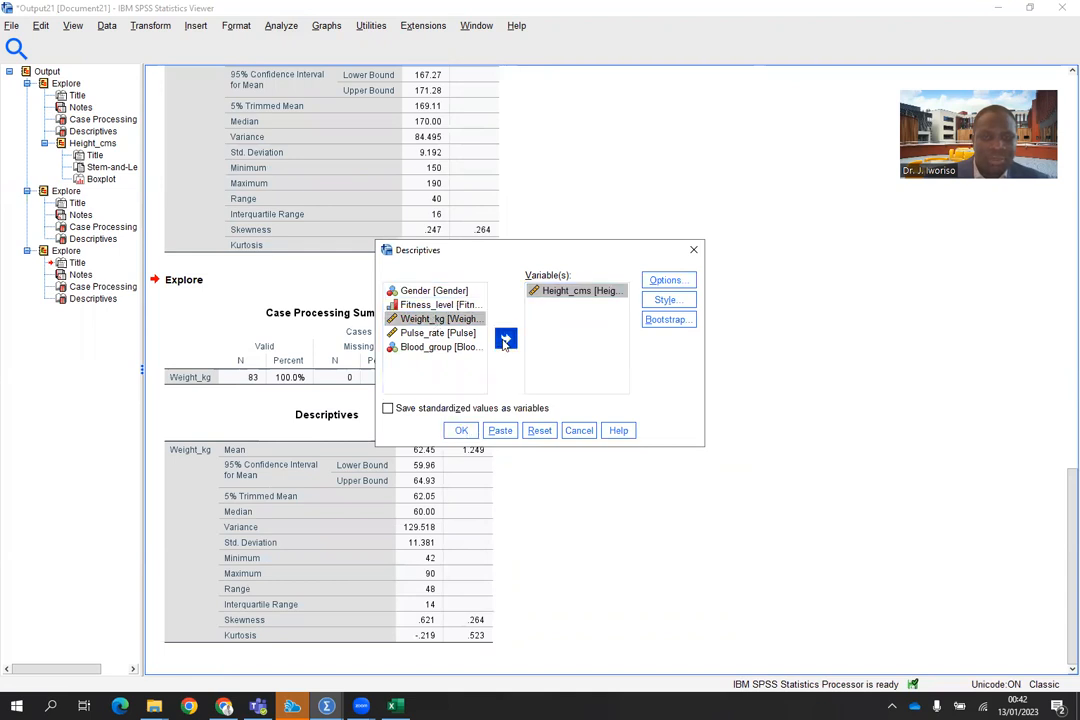
pyautogui.click(505, 339)
pyautogui.click(668, 283)
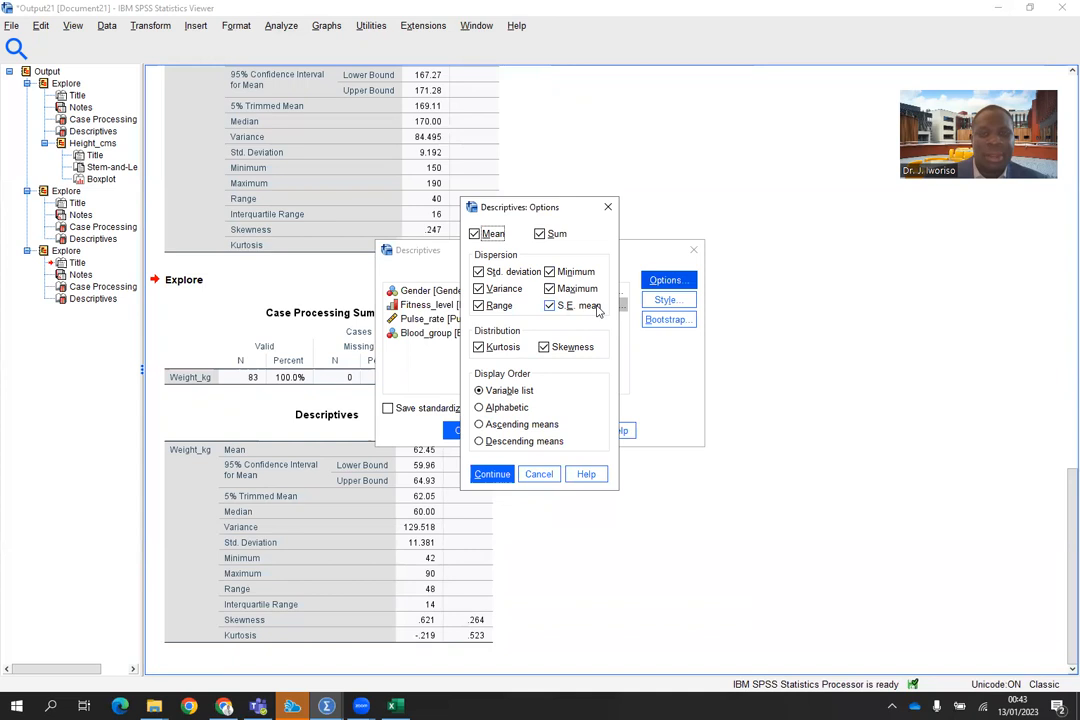
pyautogui.click(496, 476)
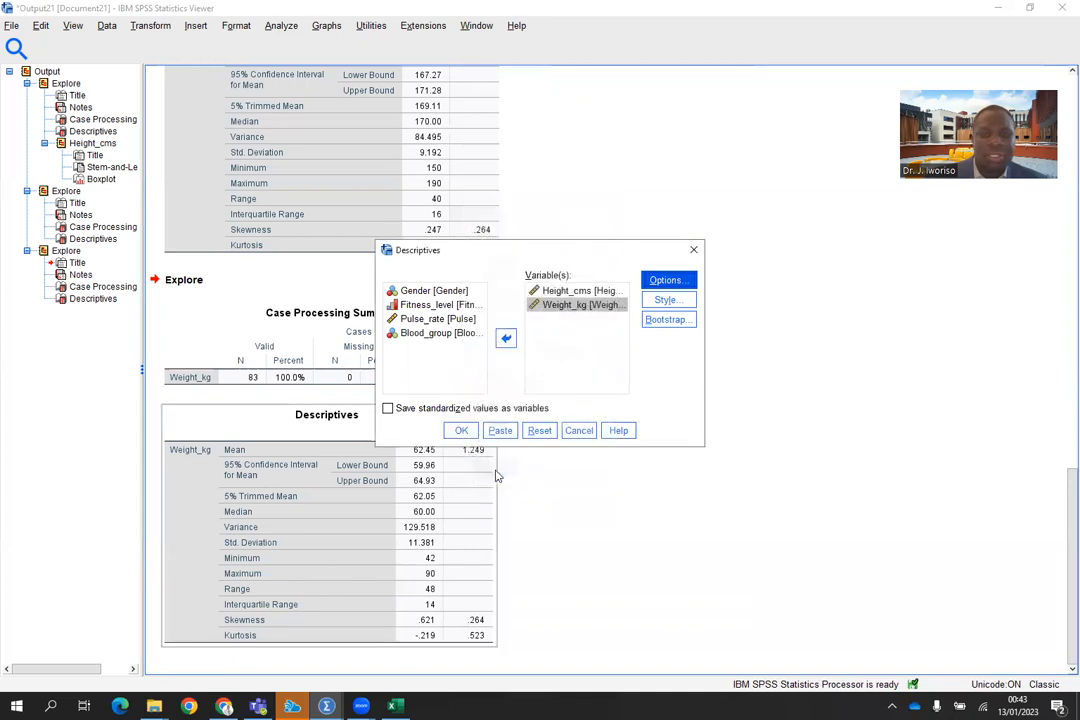
pyautogui.click(461, 430)
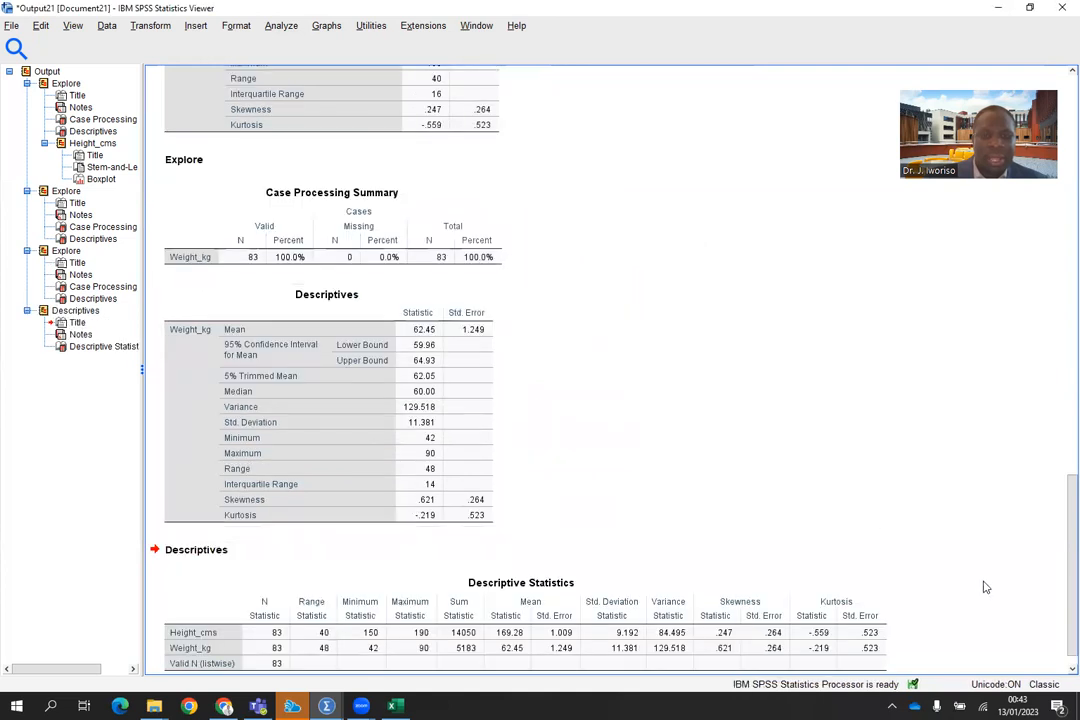
# - Select the Descriptive Statistics table, then close the output viewer without saving
pyautogui.click(1062, 666)
pyautogui.click(377, 621)
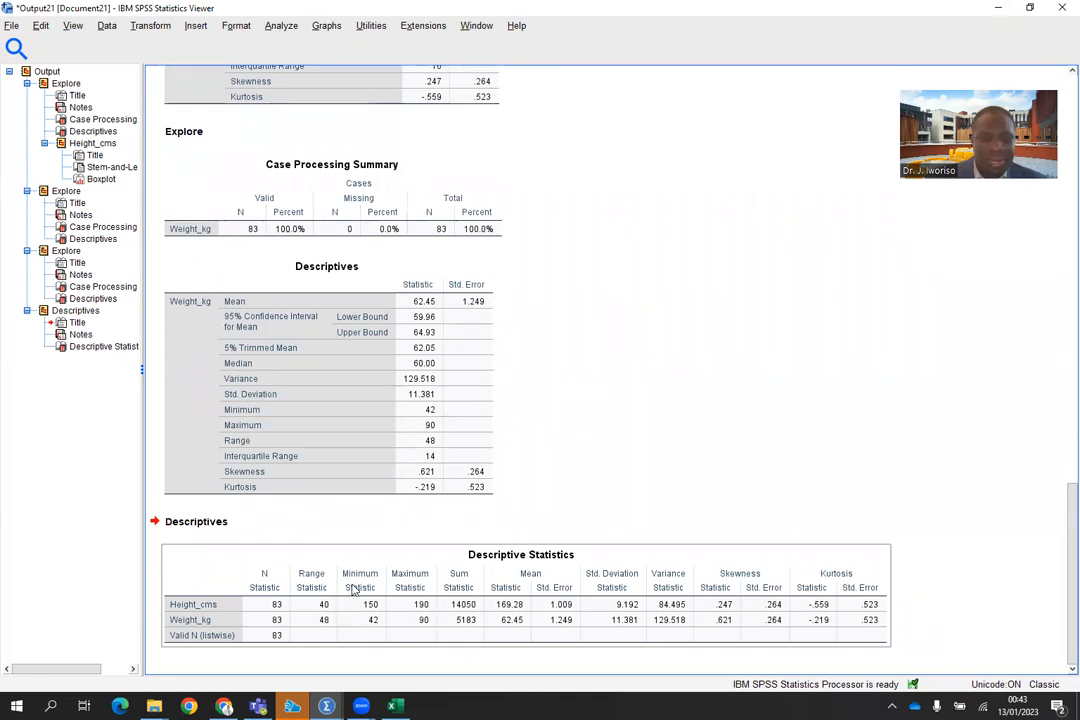
pyautogui.click(893, 551)
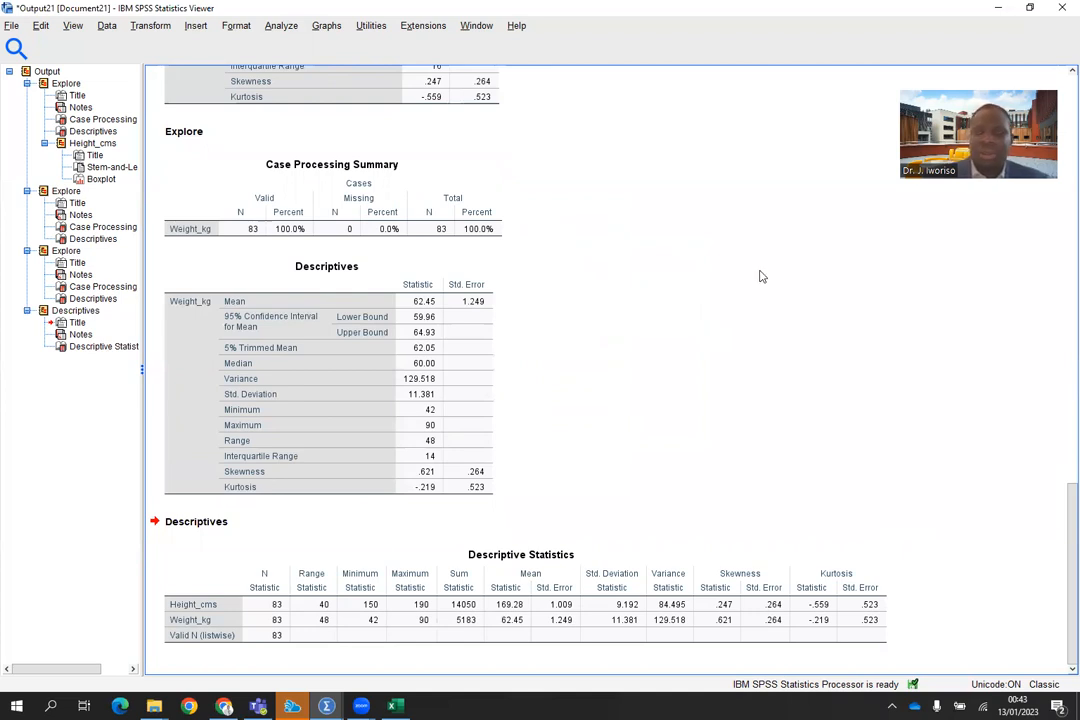
pyautogui.hotkey('alt', 'F4')
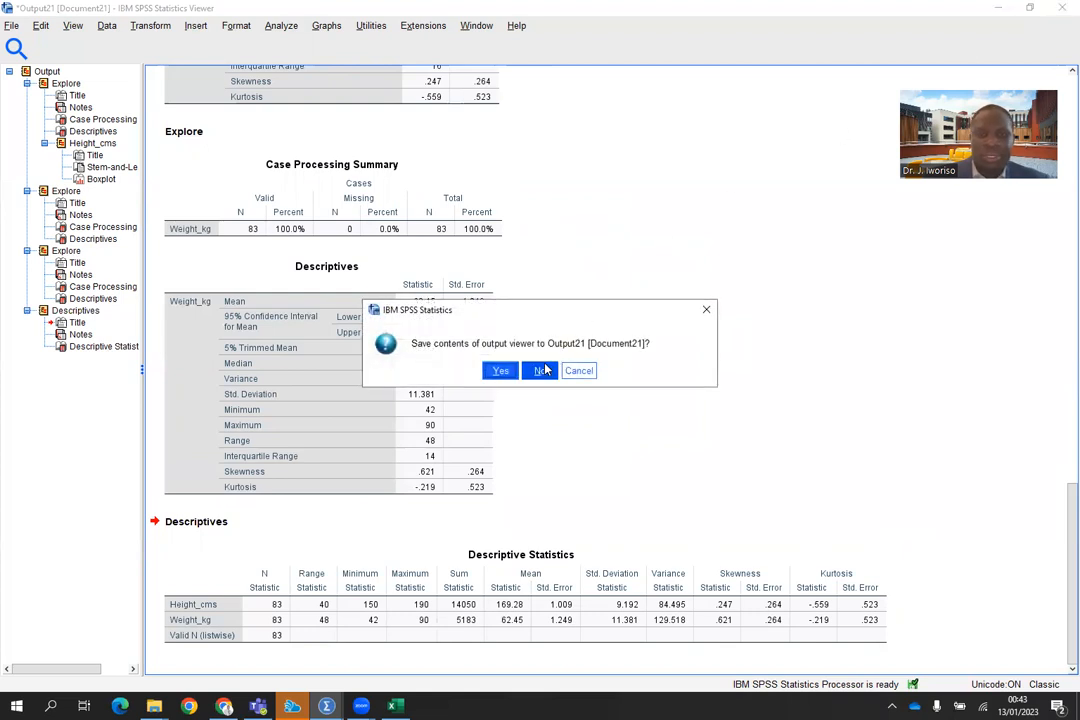
pyautogui.click(540, 371)
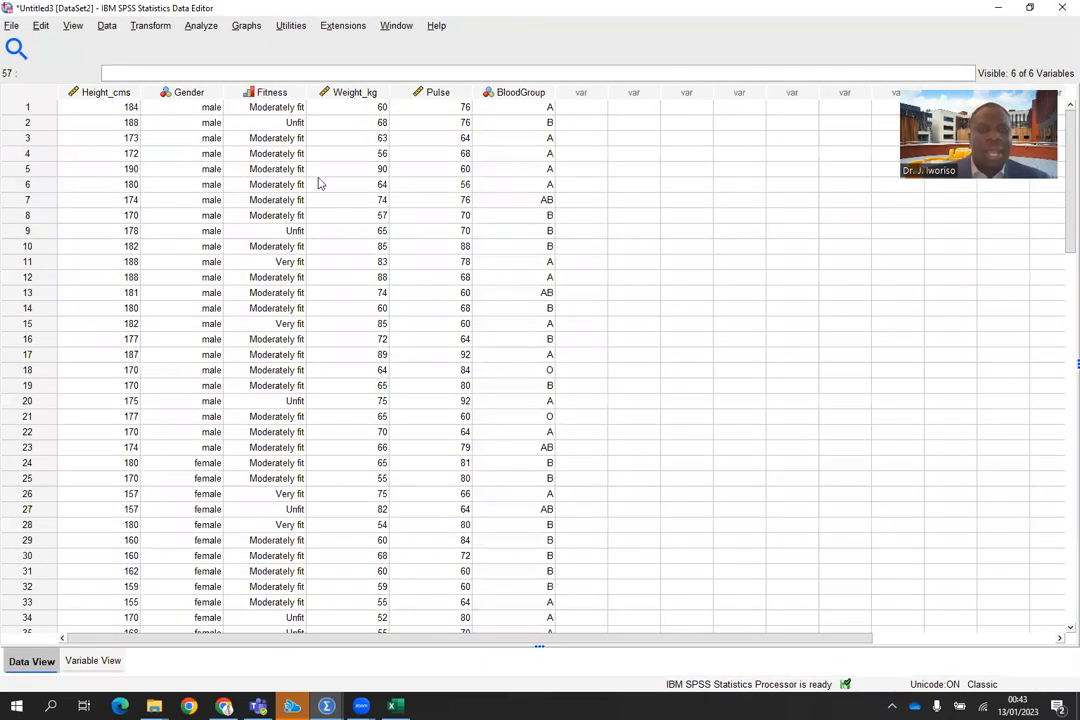
# - Open the Crosstabs dialog from the descriptive statistics procedures in the data editor
pyautogui.click(201, 26)
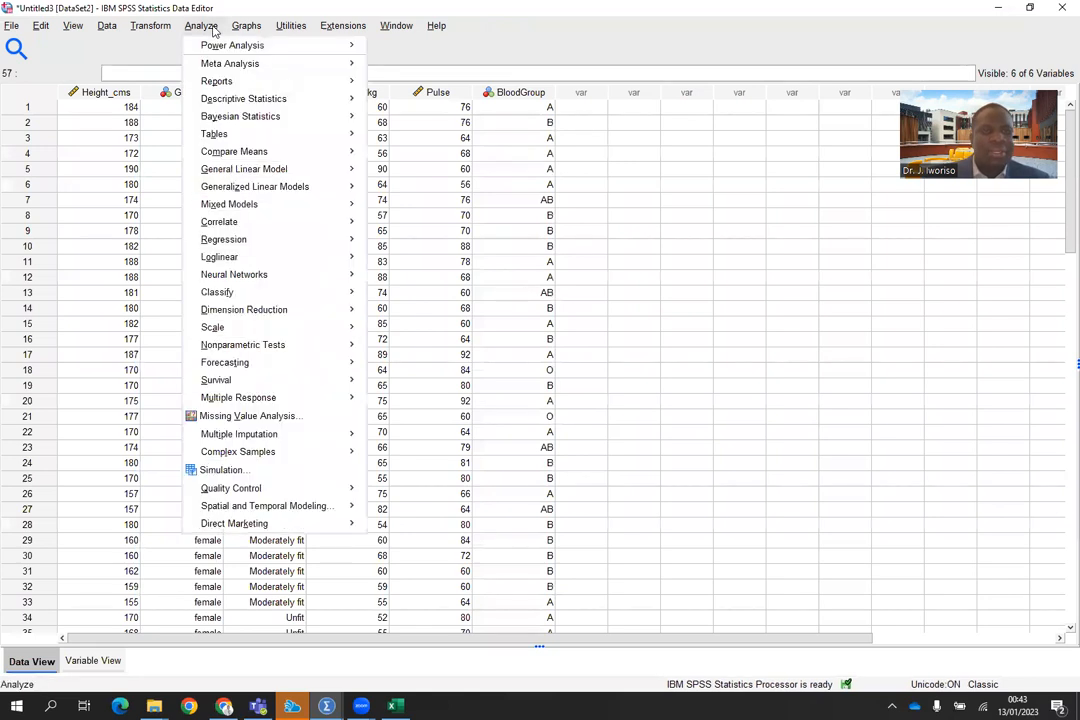
pyautogui.moveTo(262, 103)
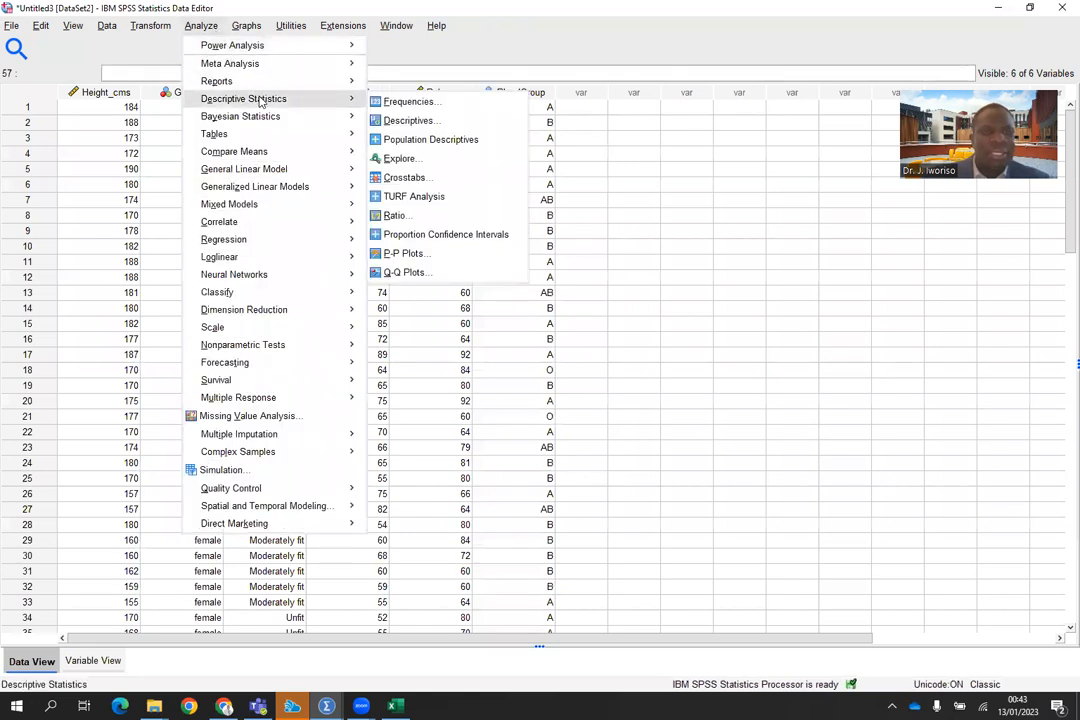
pyautogui.click(405, 178)
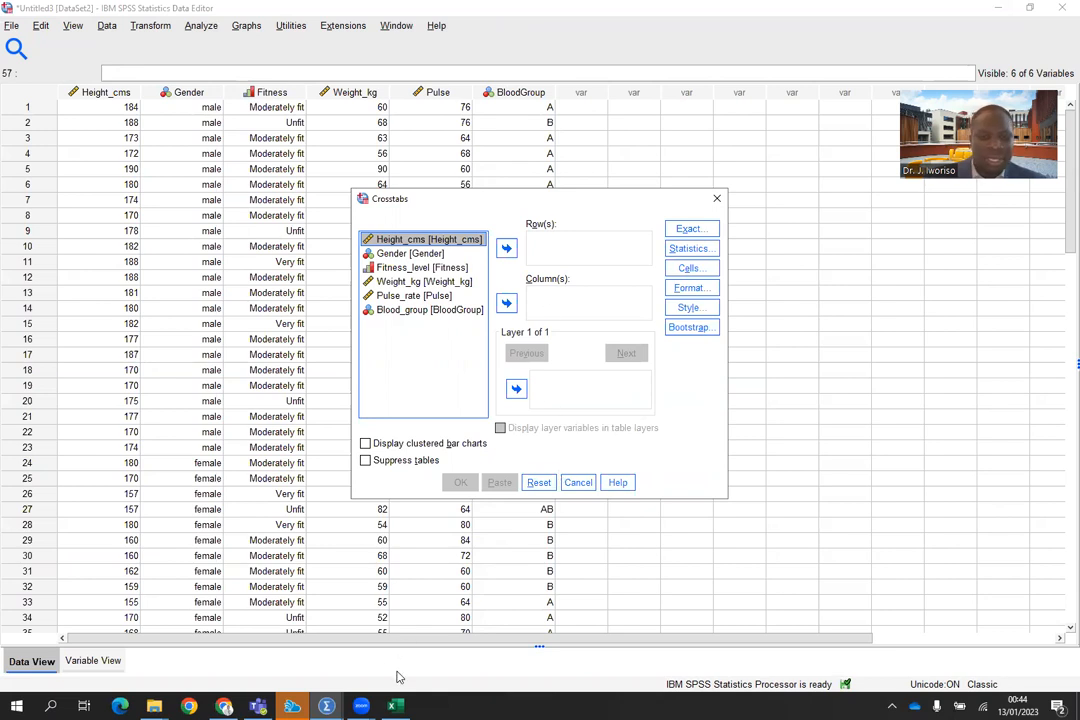
# - Switch to Excel and enter the label Crosstabulation in cell K8
pyautogui.moveTo(396, 703)
pyautogui.click(331, 540)
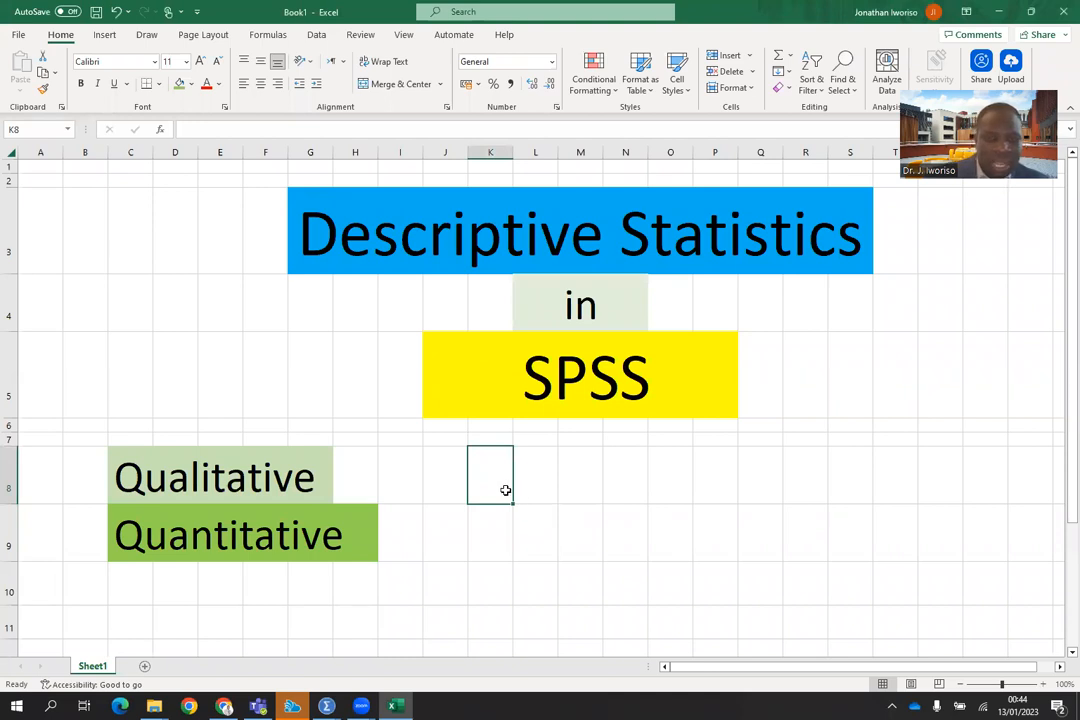
pyautogui.write('Cro')
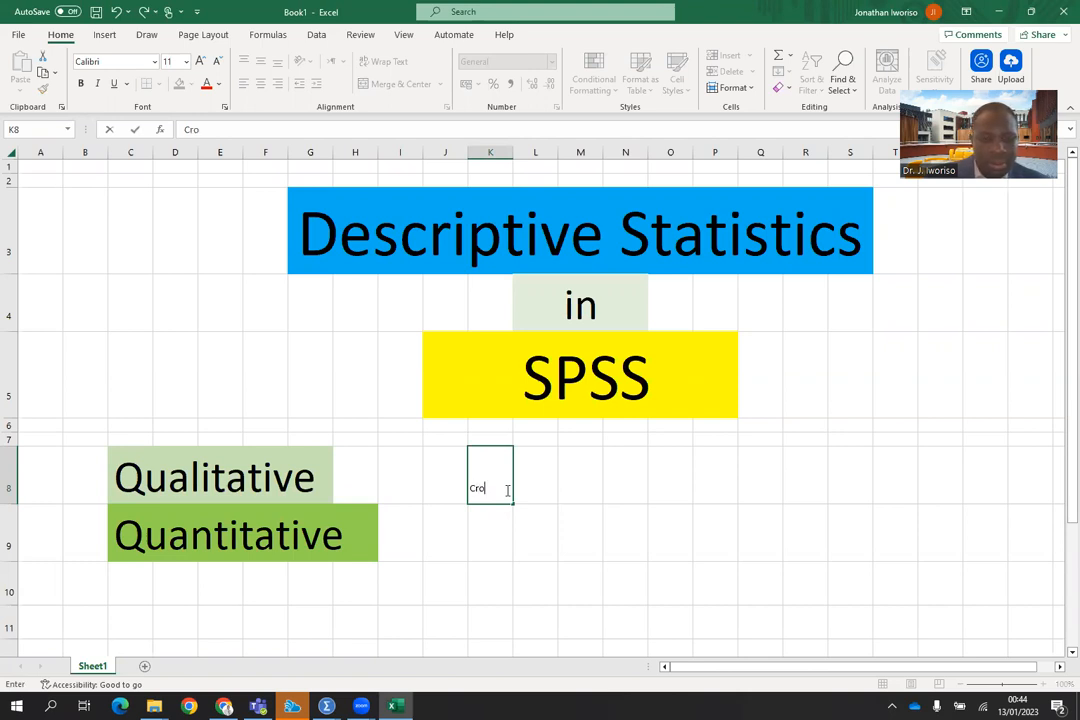
pyautogui.write('sstabulatio')
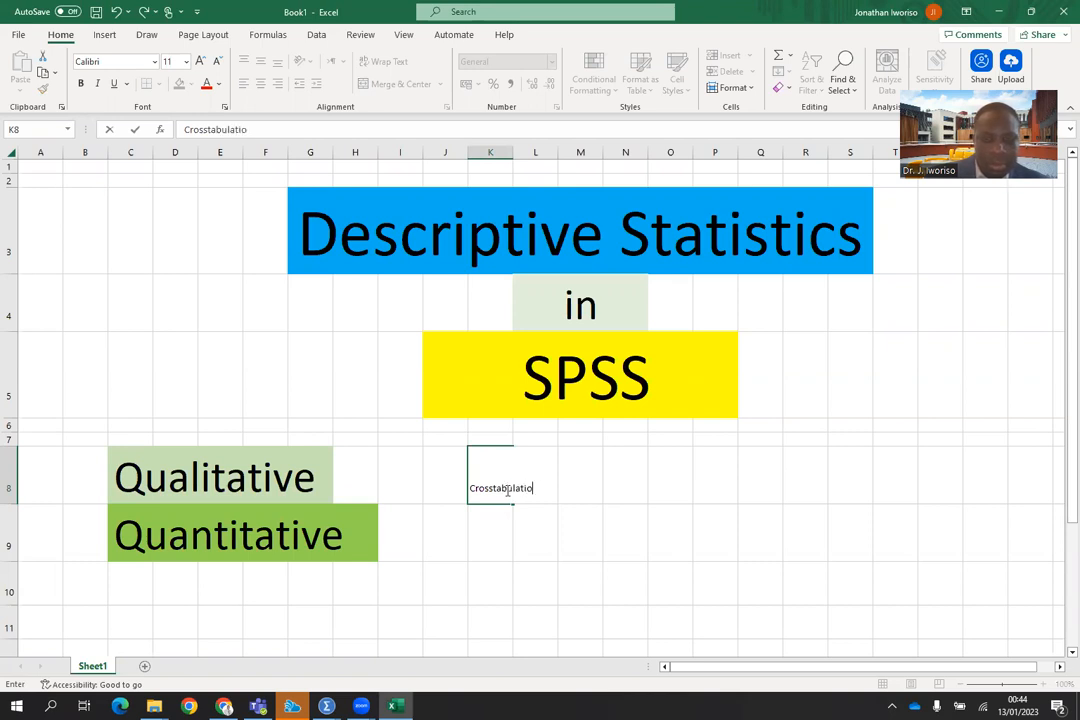
pyautogui.click(593, 535)
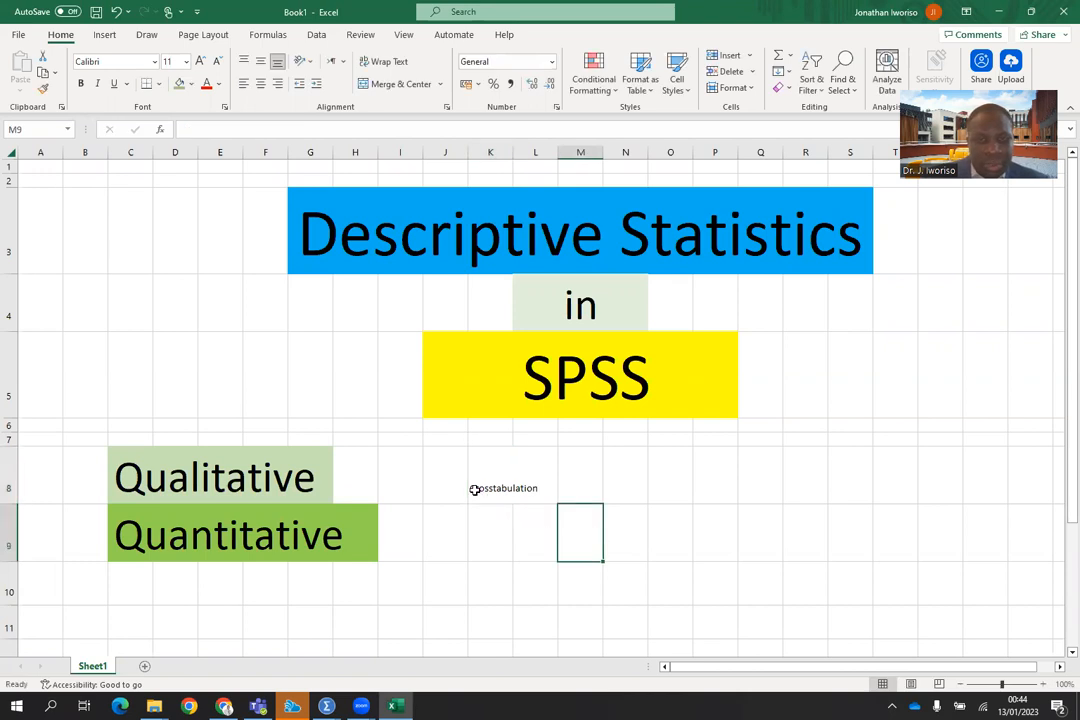
# - Select cells K8 through O8 around the Crosstabulation label
pyautogui.click(505, 493)
pyautogui.moveTo(505, 493); pyautogui.dragTo(685, 492)
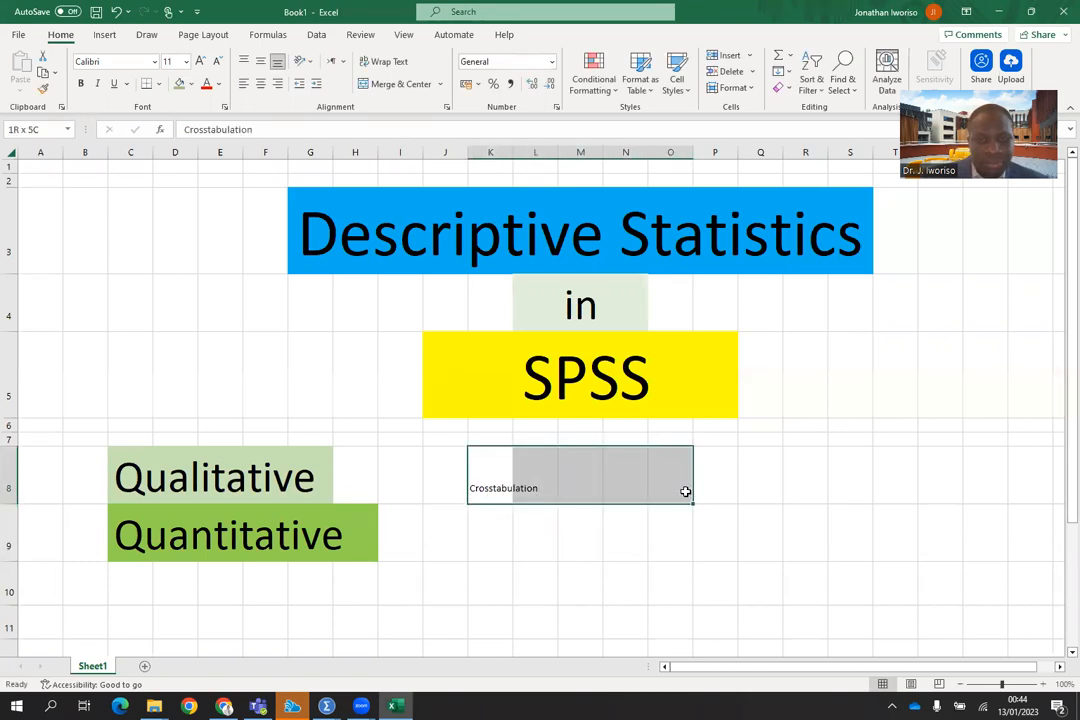
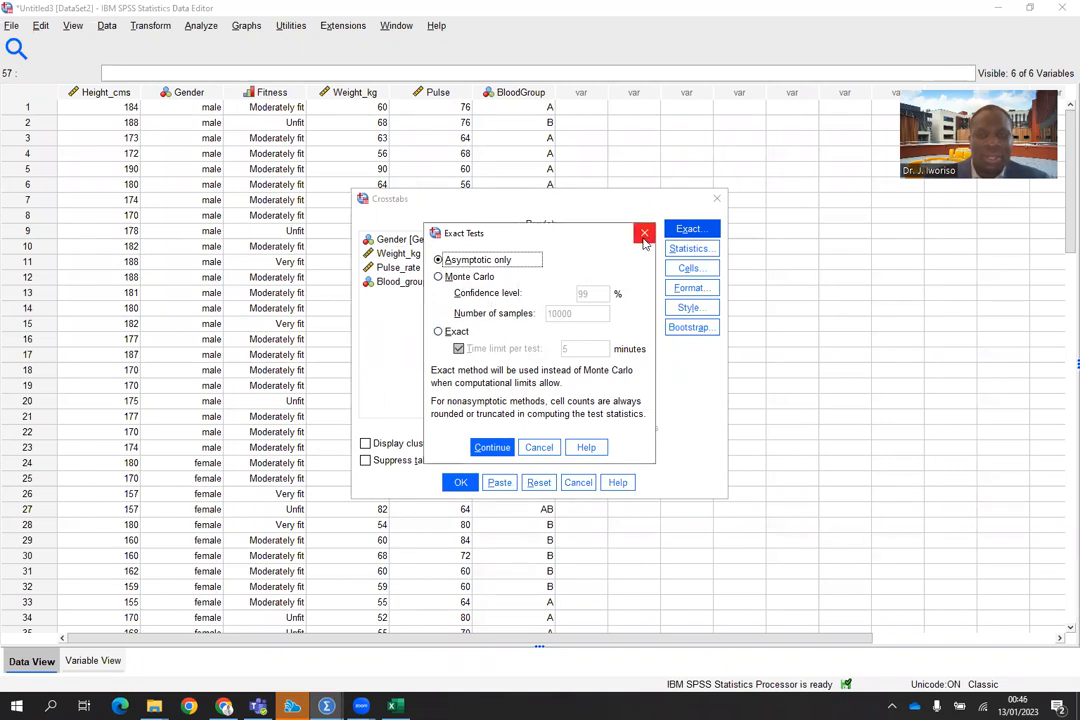
# - Run the crosstabulation of Height_cms by Fitness_level without exact tests or extra statistics
pyautogui.click(644, 236)
pyautogui.click(689, 248)
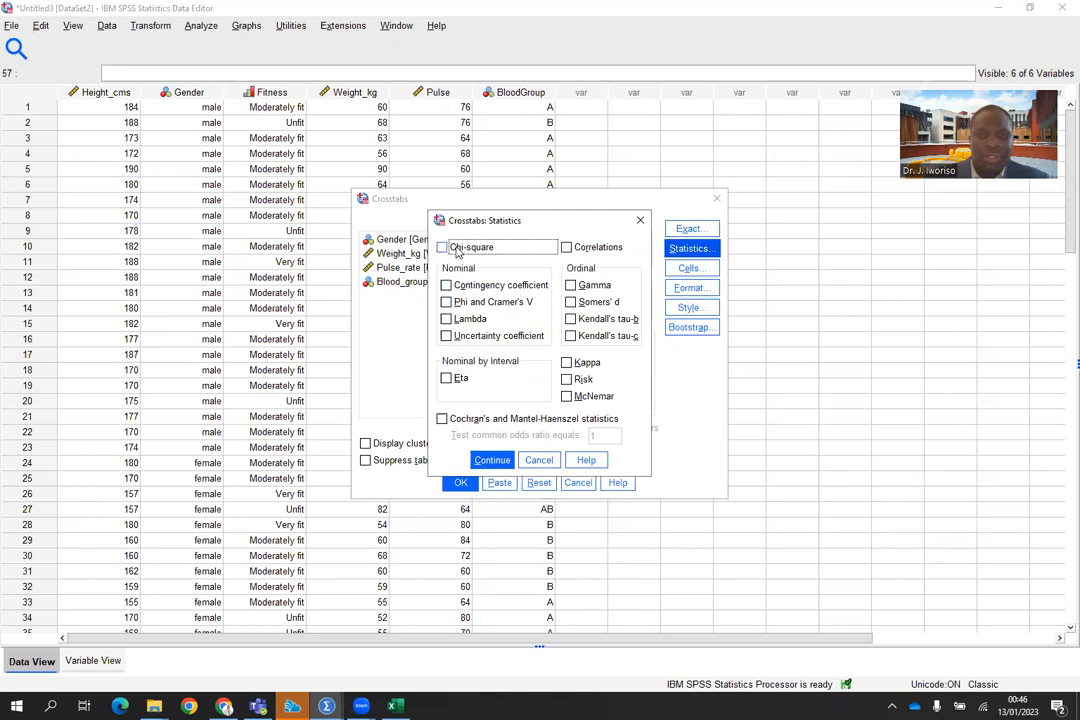
pyautogui.click(639, 222)
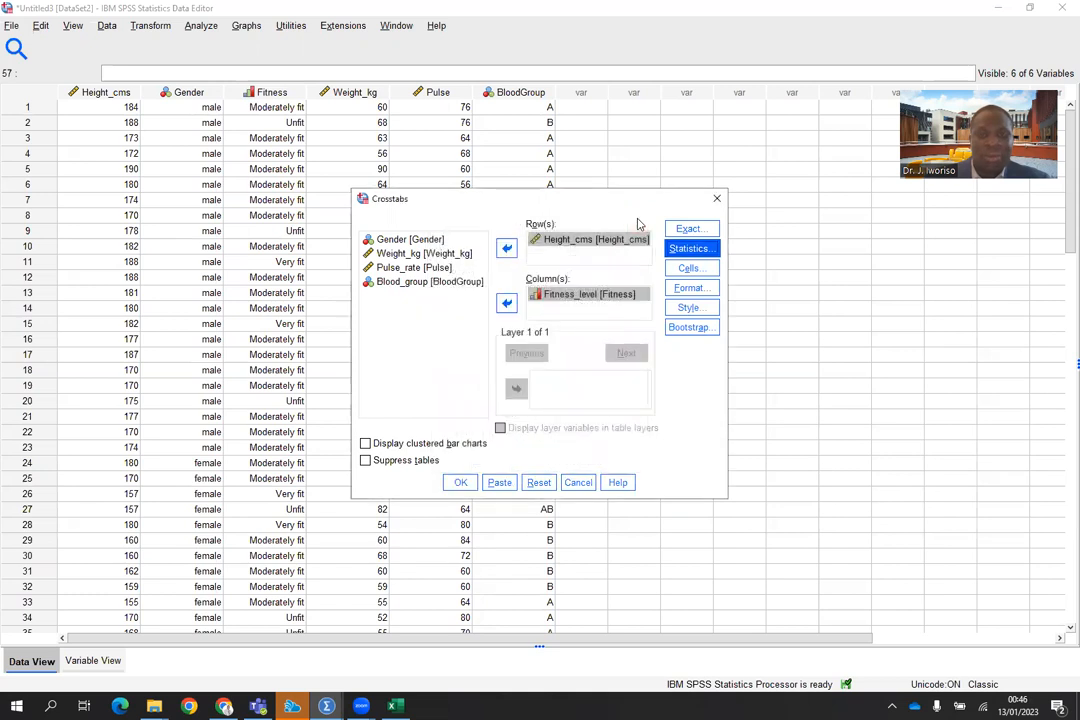
pyautogui.click(462, 484)
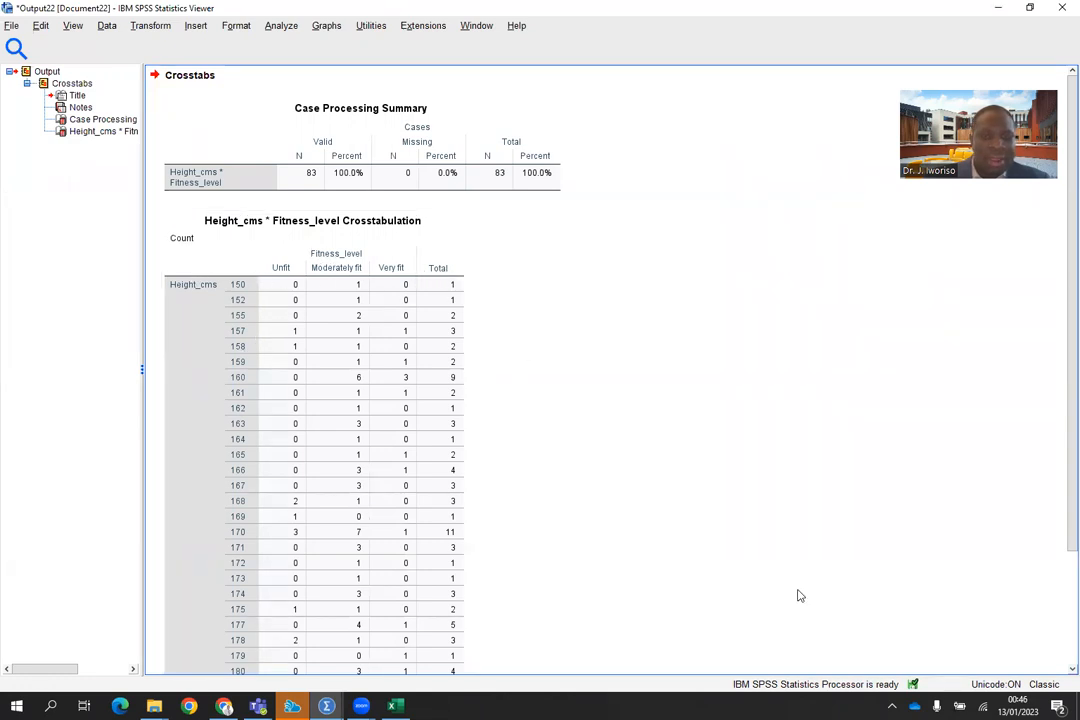
# - Close the output viewer without saving
pyautogui.scroll(-3, 1060, 611)
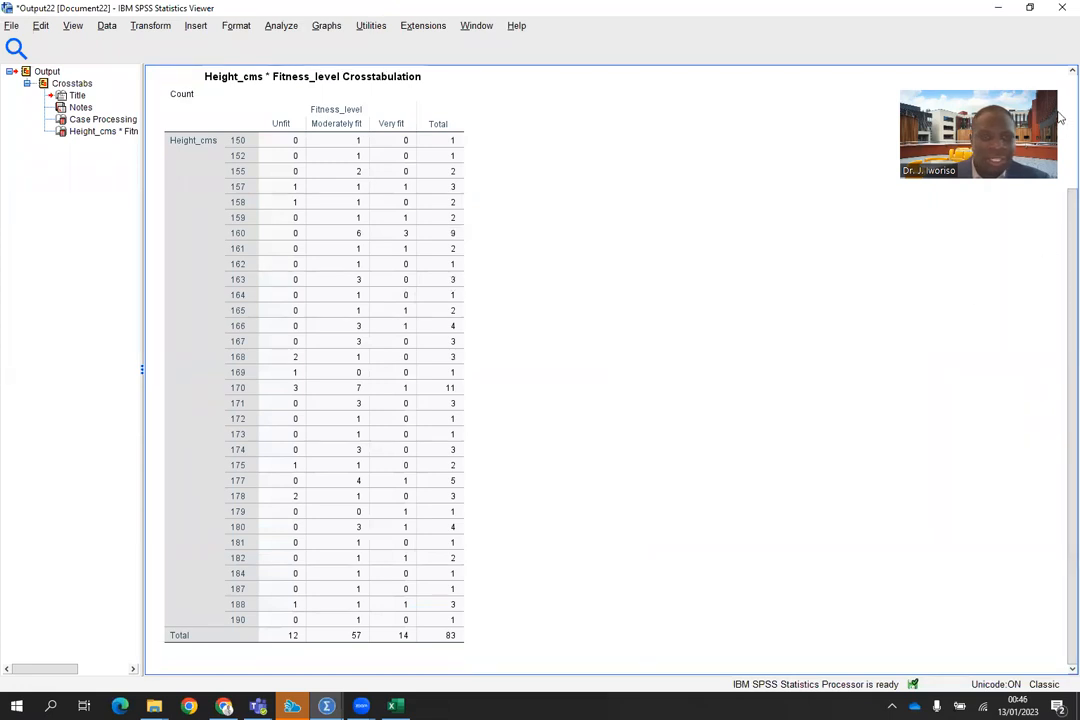
pyautogui.scroll(3, 1060, 118)
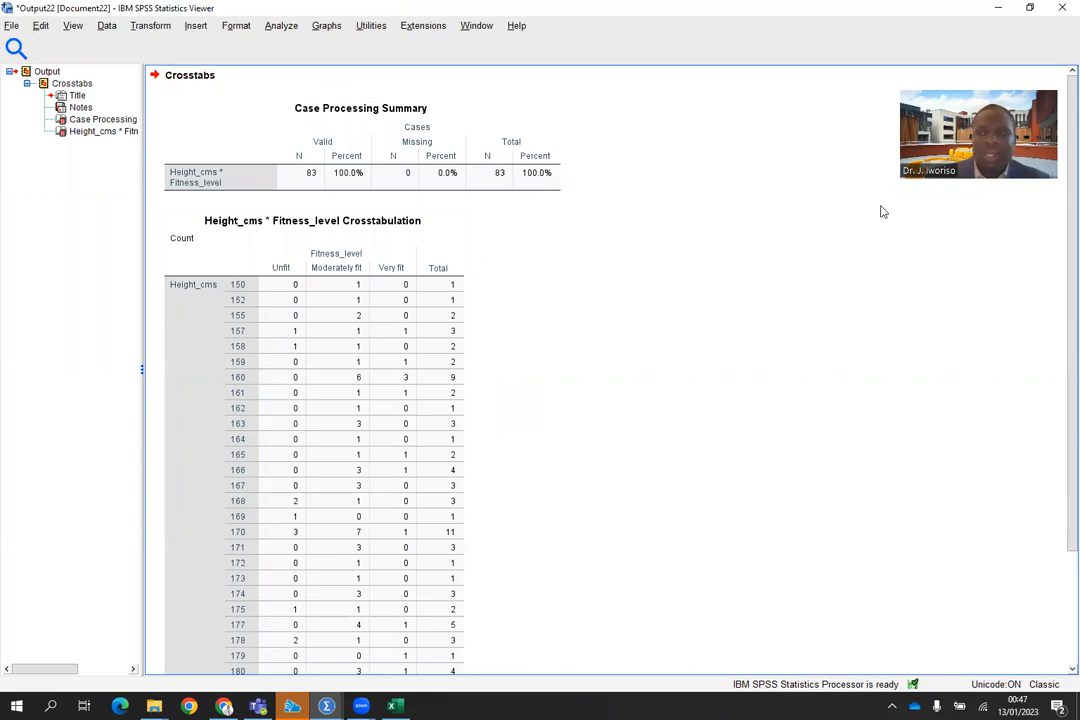
pyautogui.click(1062, 7)
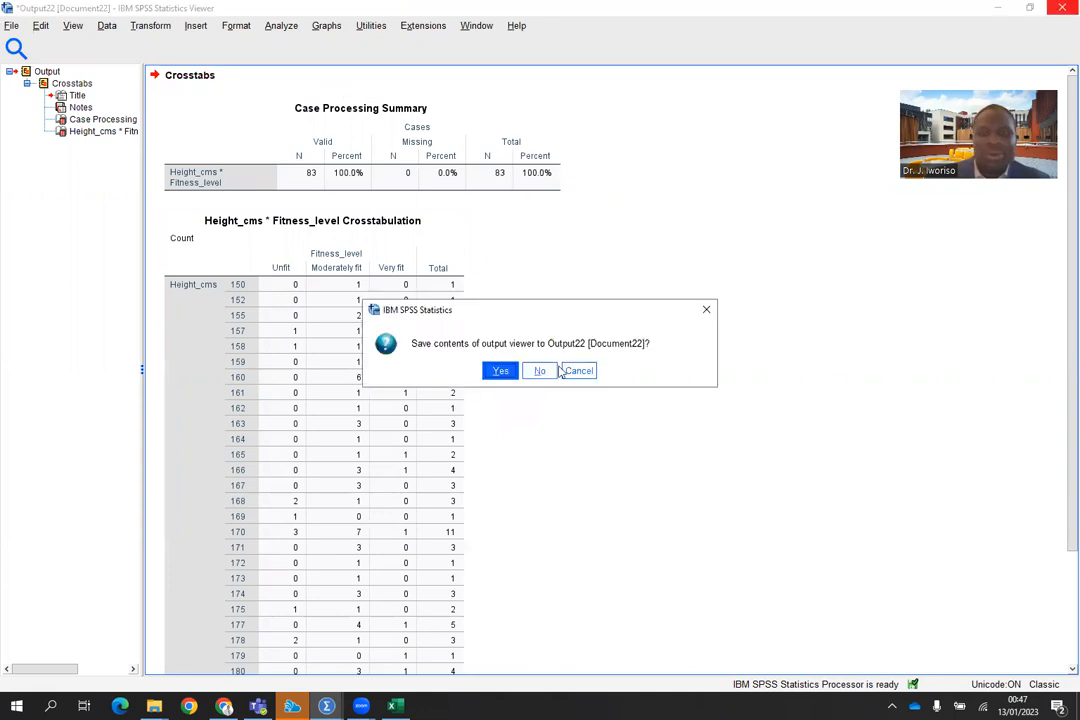
pyautogui.click(540, 371)
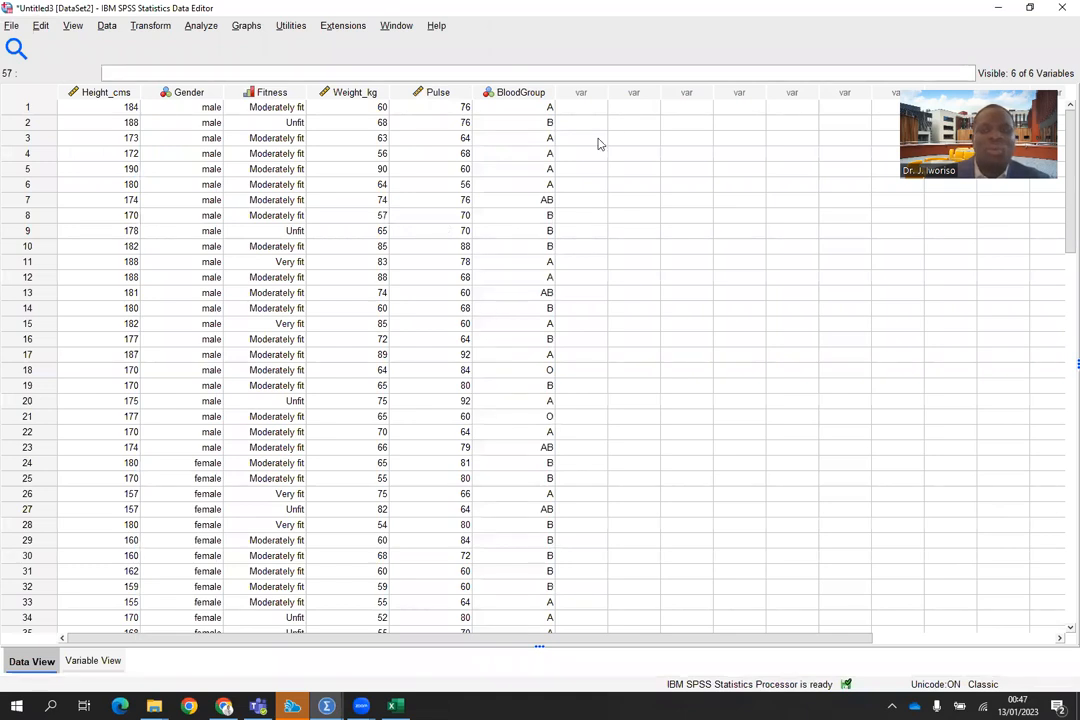
# - Reopen the Crosstabs dialog from the descriptive statistics procedures in the data editor
pyautogui.click(248, 28)
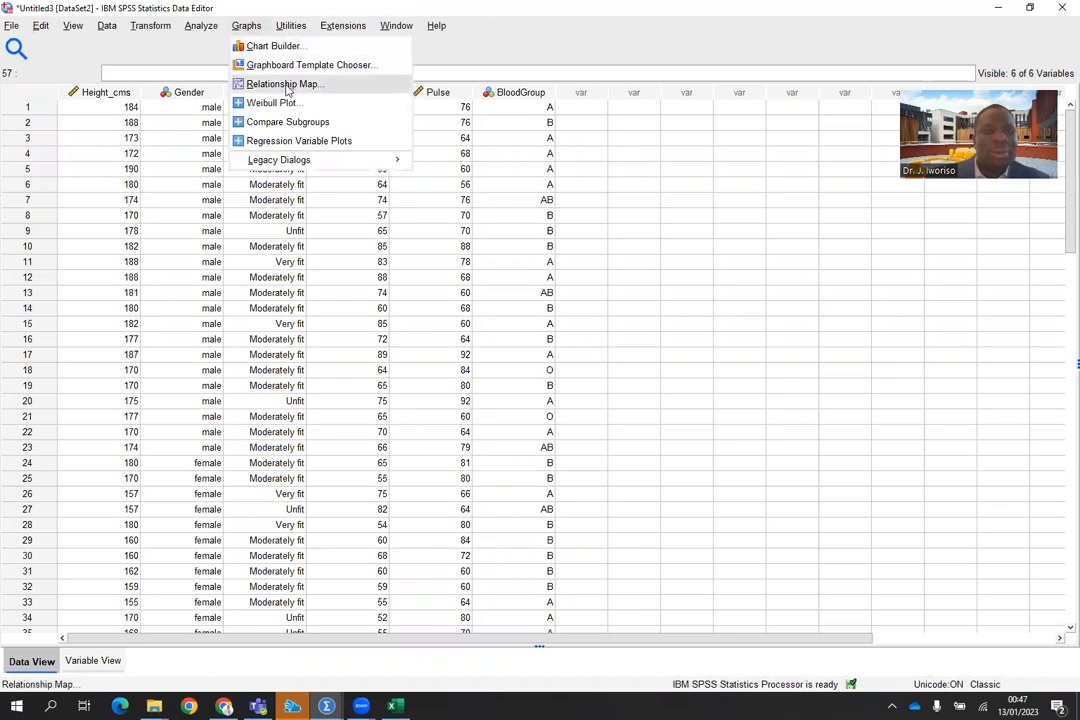
pyautogui.moveTo(317, 165)
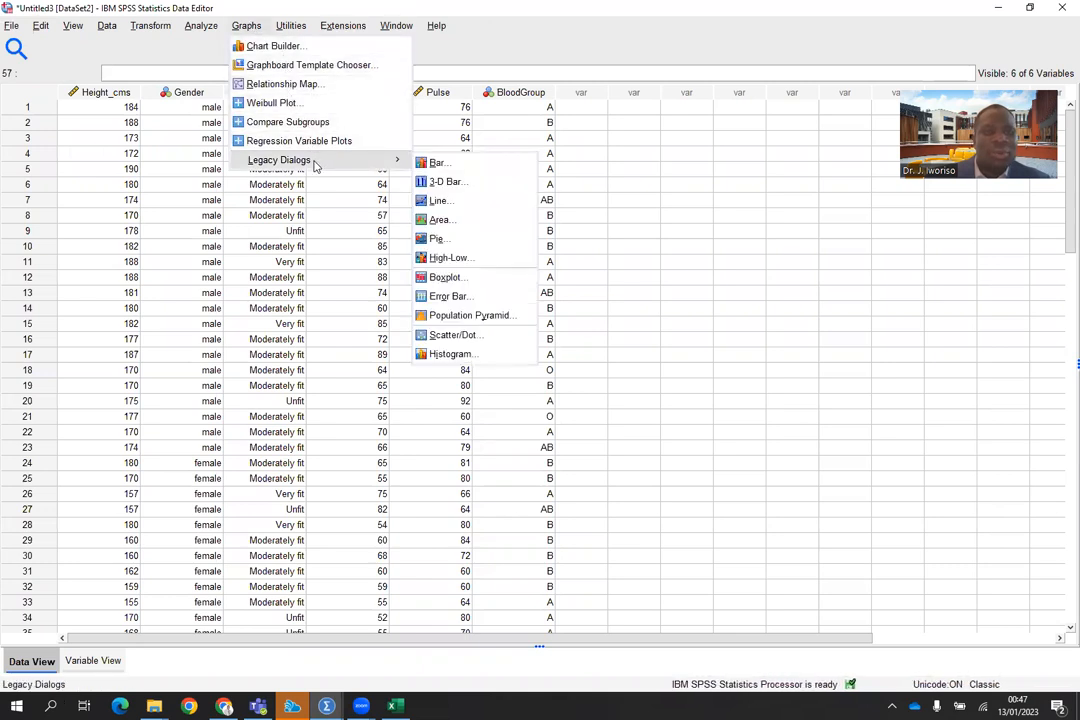
pyautogui.click(205, 29)
pyautogui.click(203, 27)
pyautogui.click(203, 27)
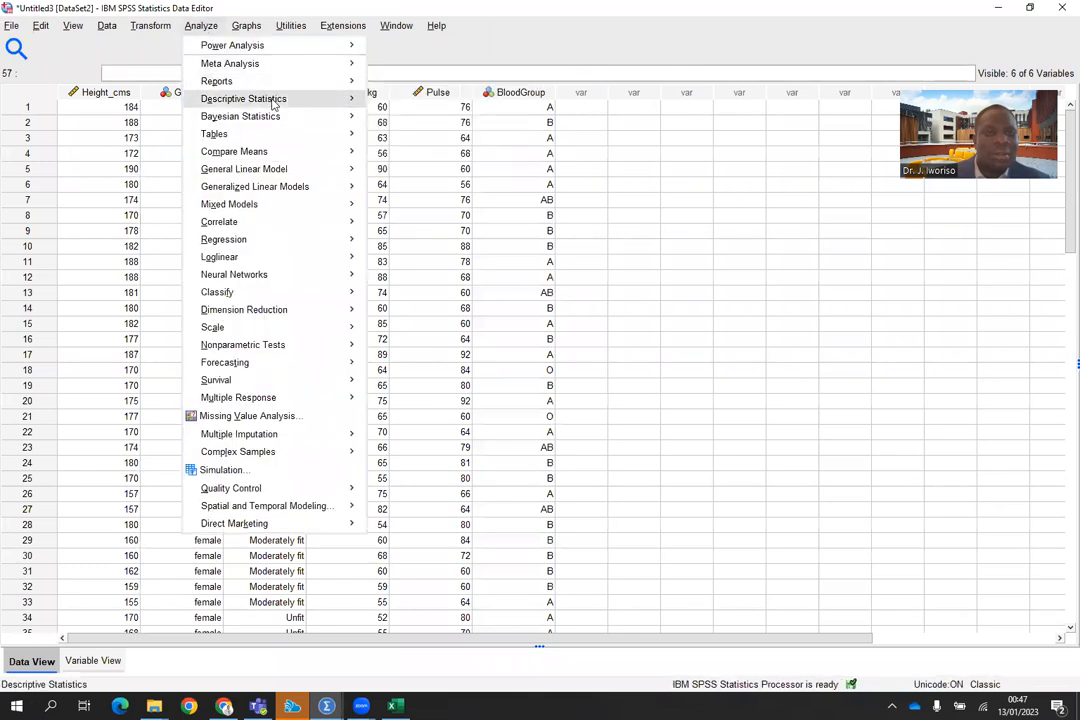
pyautogui.moveTo(273, 104)
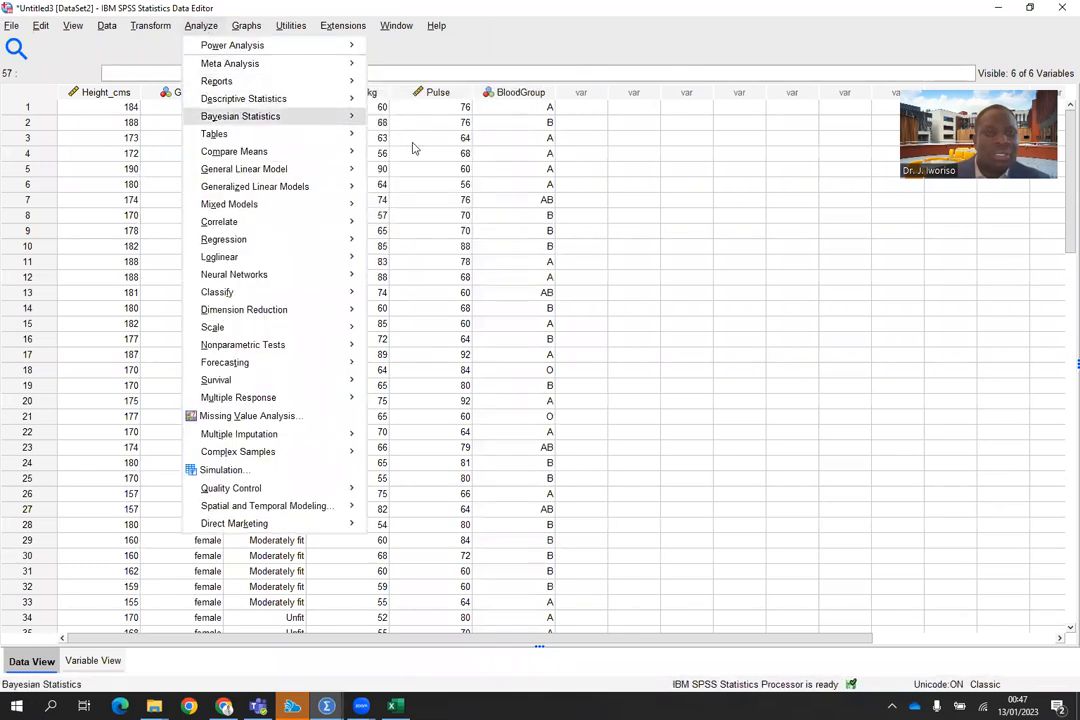
pyautogui.moveTo(331, 104)
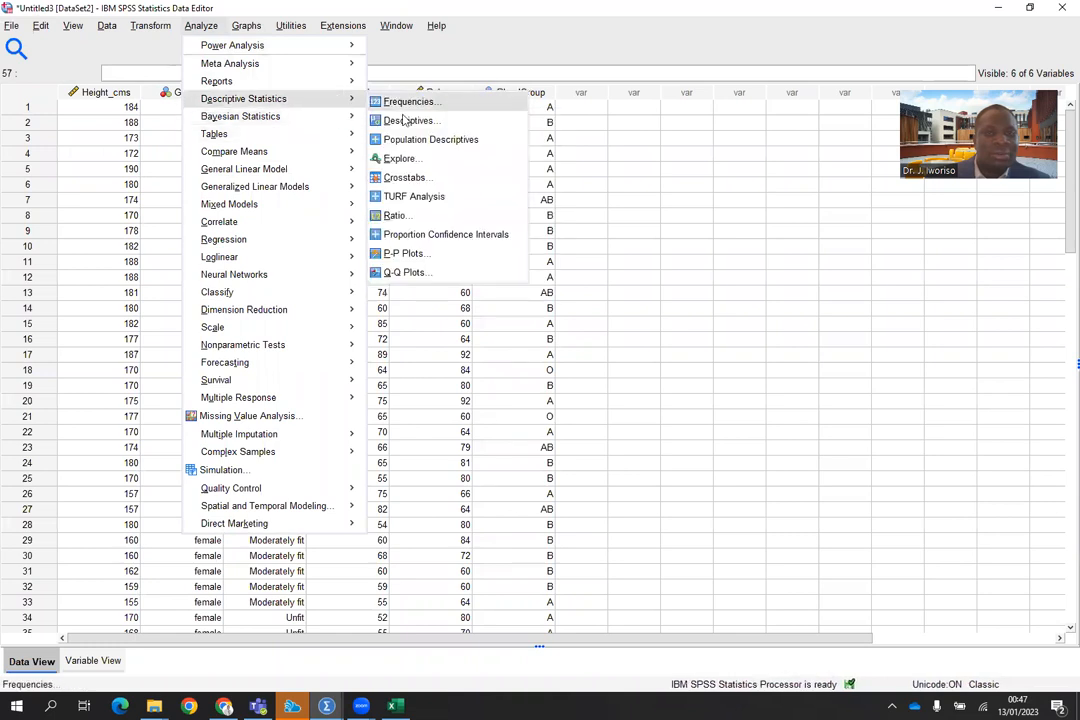
pyautogui.click(418, 177)
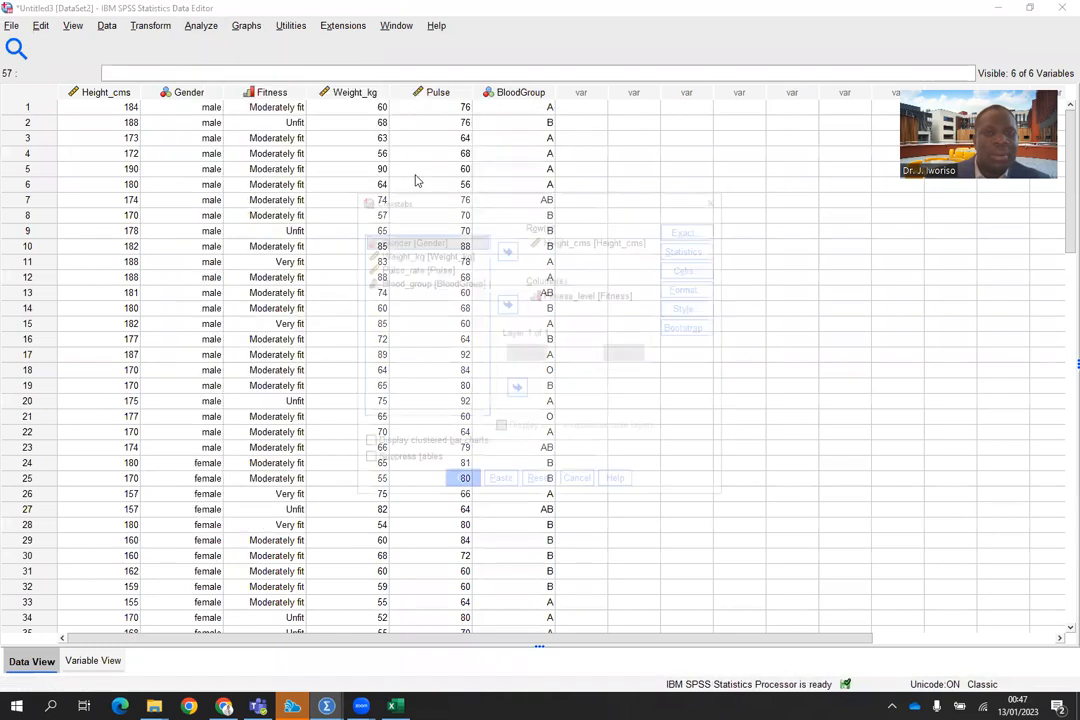
# - Replace Height_cms with Blood_group as the row variable and run the crosstabulation against Fitness_level
pyautogui.click(606, 242)
pyautogui.click(507, 249)
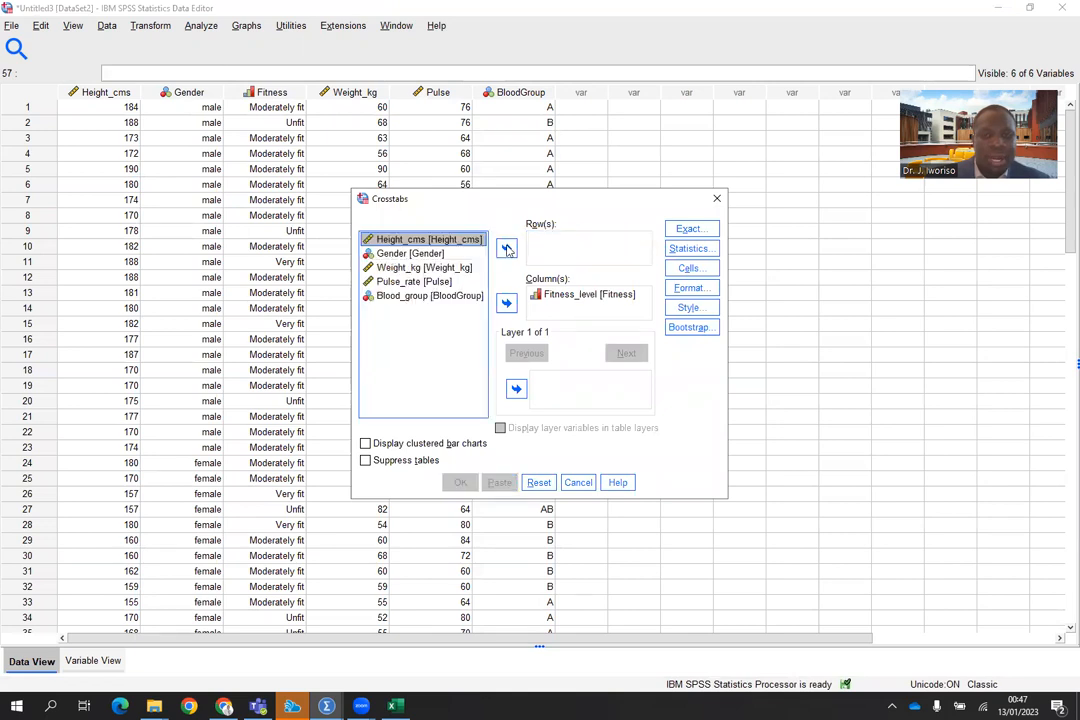
pyautogui.click(446, 297)
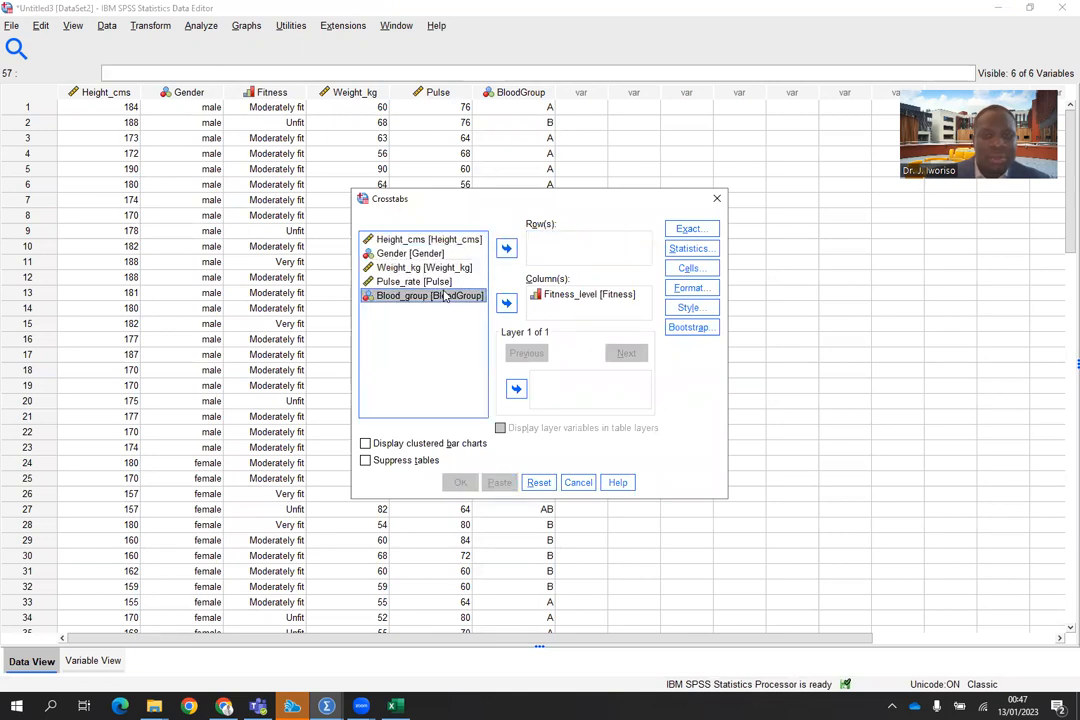
pyautogui.click(507, 249)
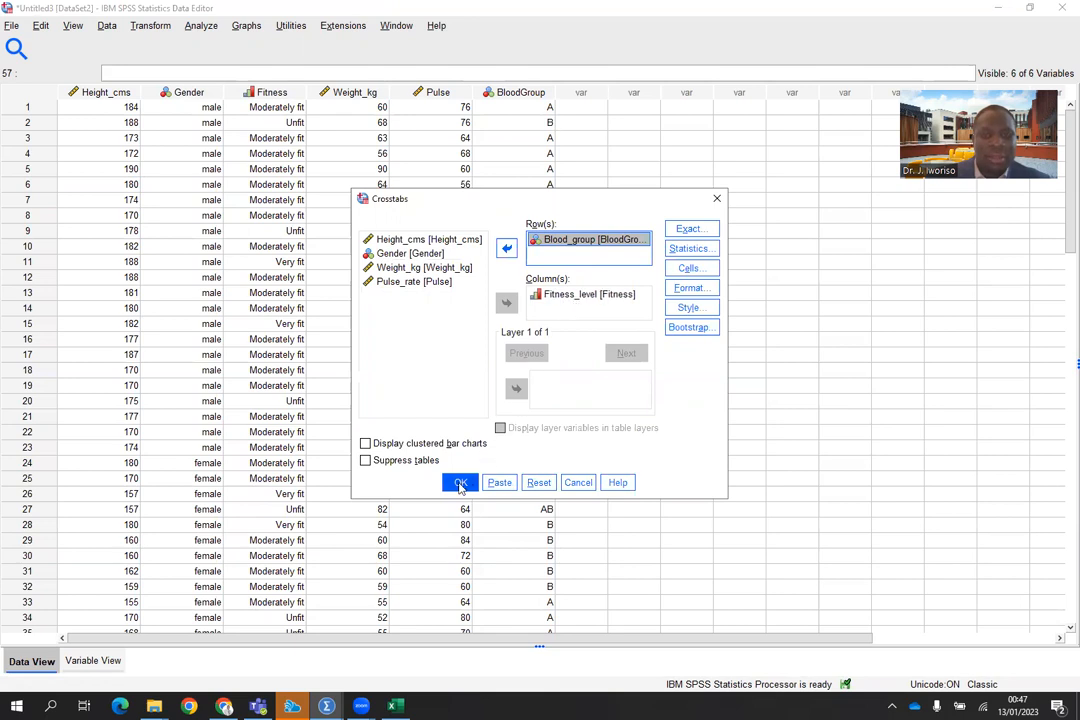
pyautogui.click(460, 483)
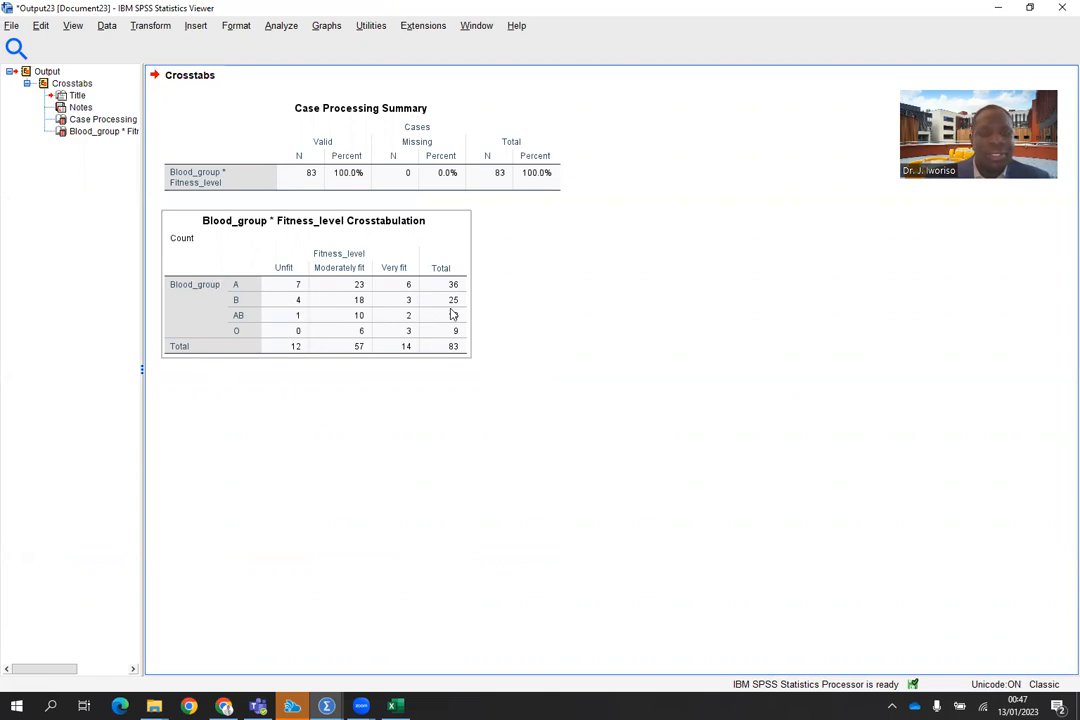
# - Reopen the Crosstabs dialog from the output viewer's descriptive statistics procedures
pyautogui.click(491, 347)
pyautogui.click(281, 25)
pyautogui.moveTo(349, 104)
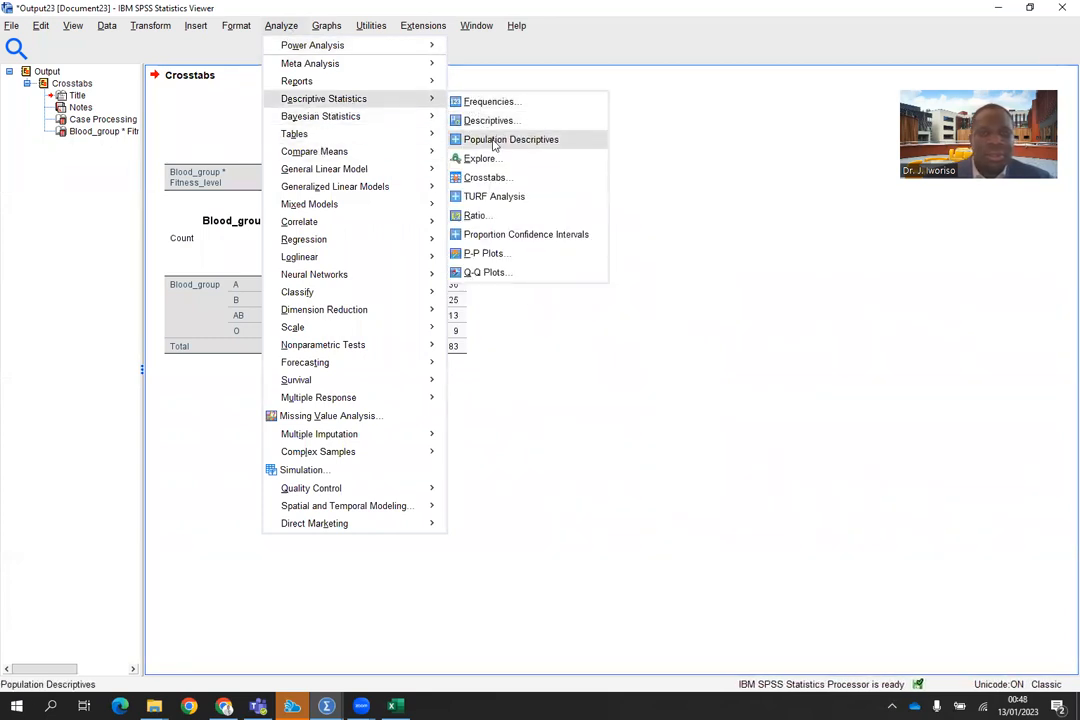
pyautogui.click(485, 177)
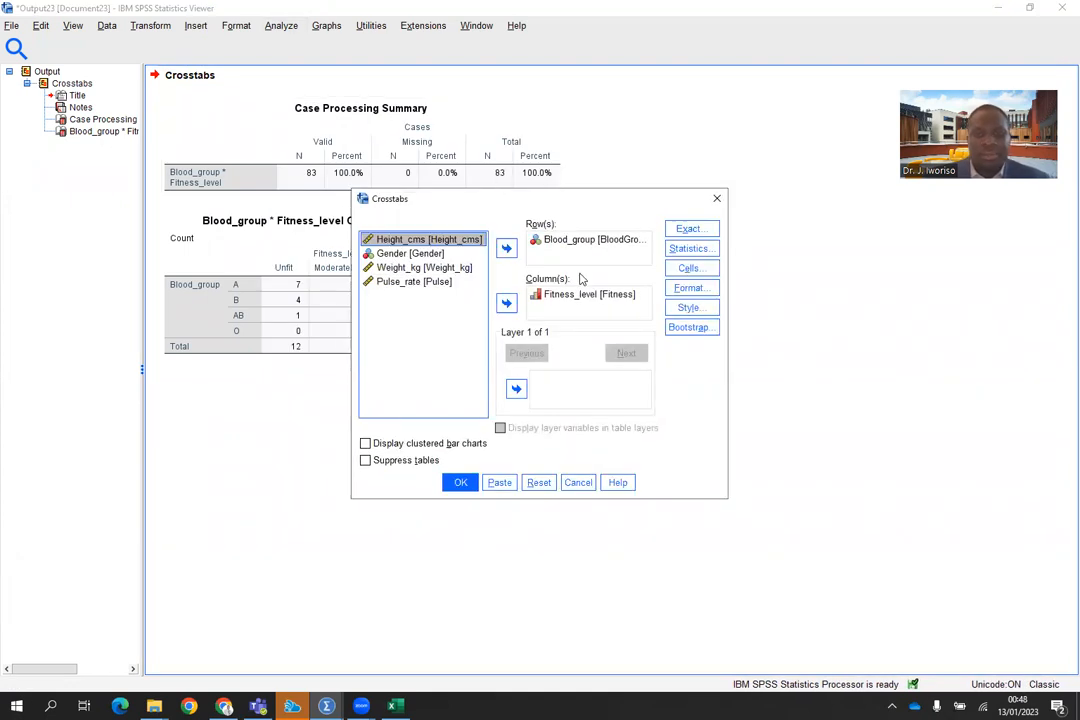
# - Add expected counts to the crosstab cell display alongside observed counts
pyautogui.click(699, 251)
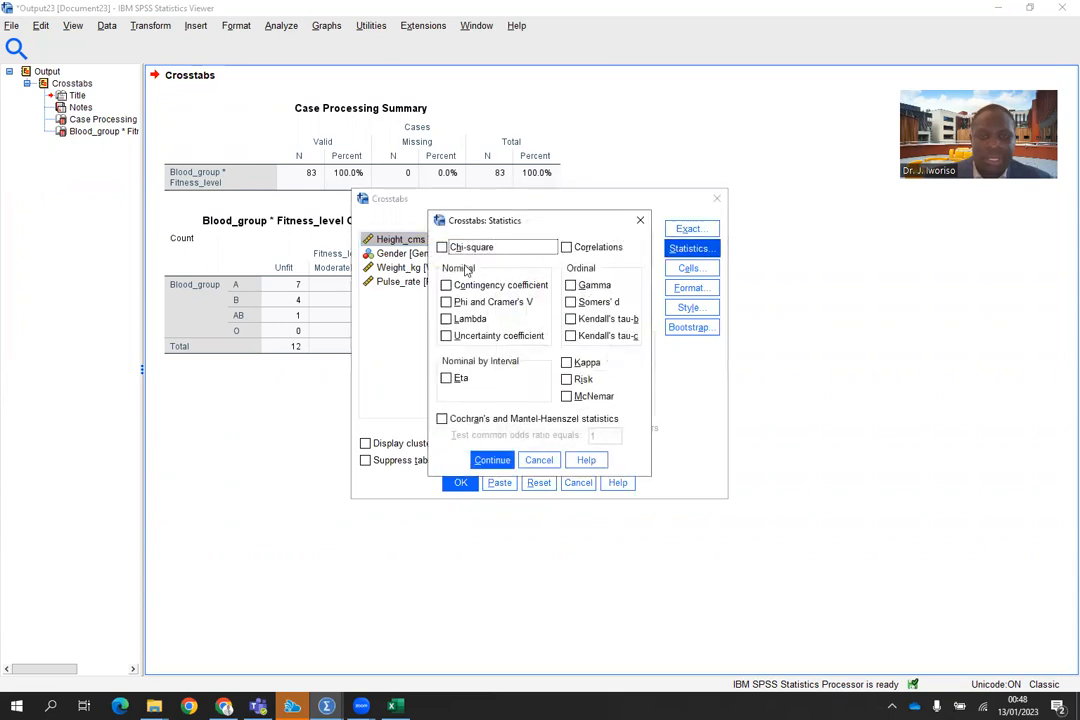
pyautogui.click(639, 226)
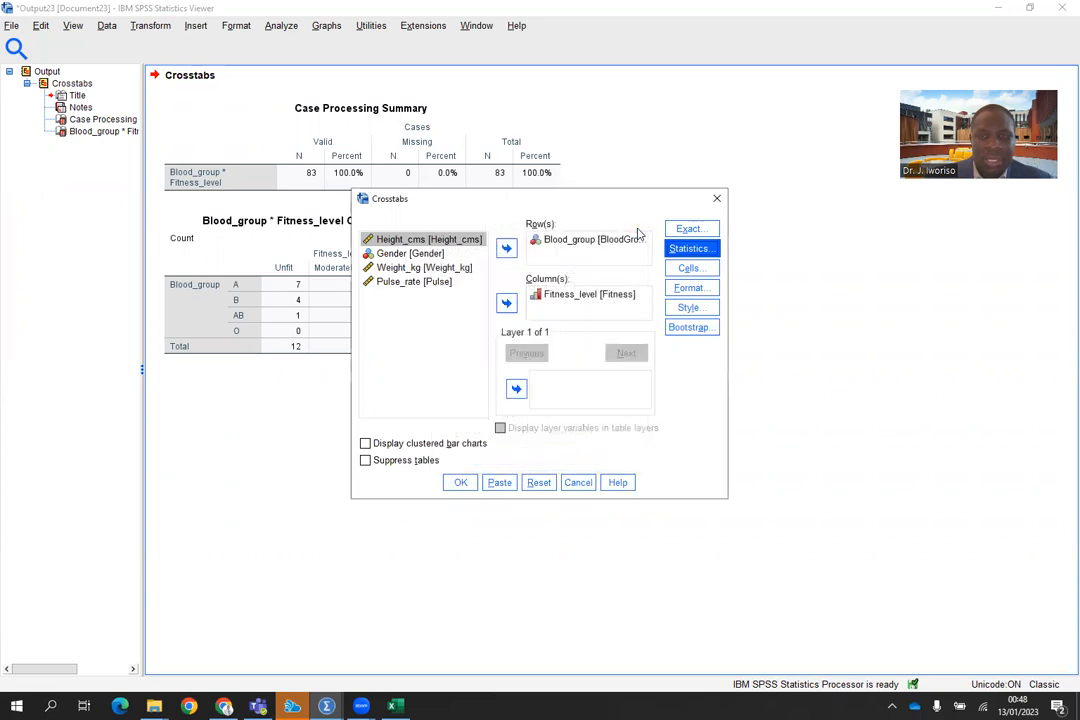
pyautogui.click(692, 268)
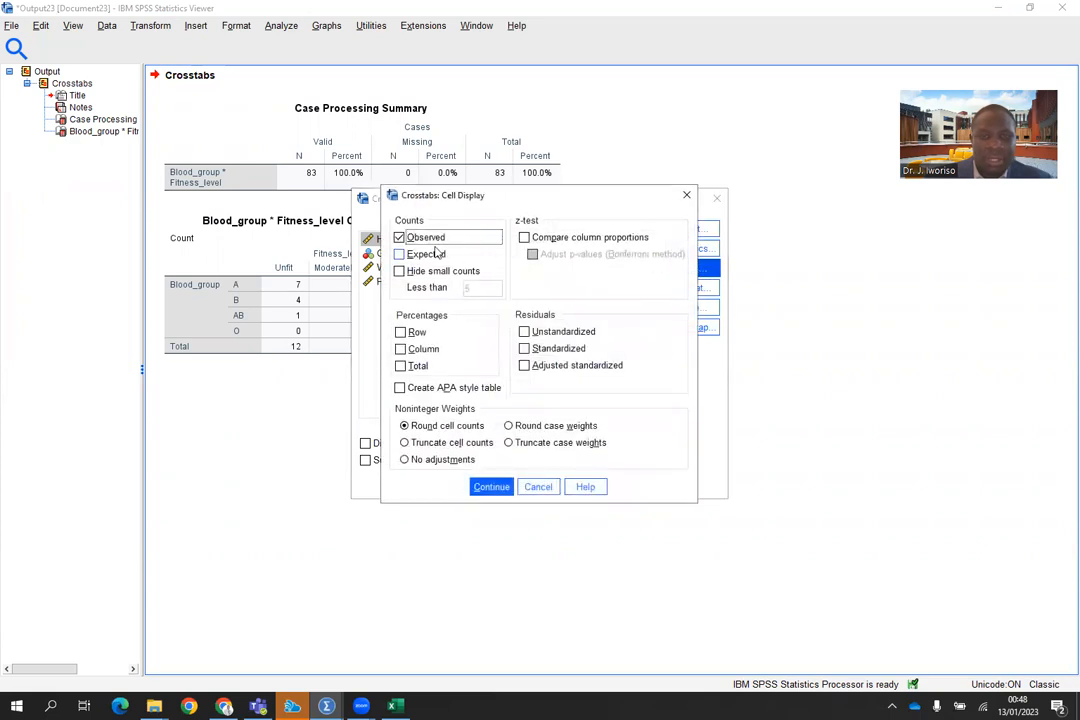
pyautogui.click(401, 256)
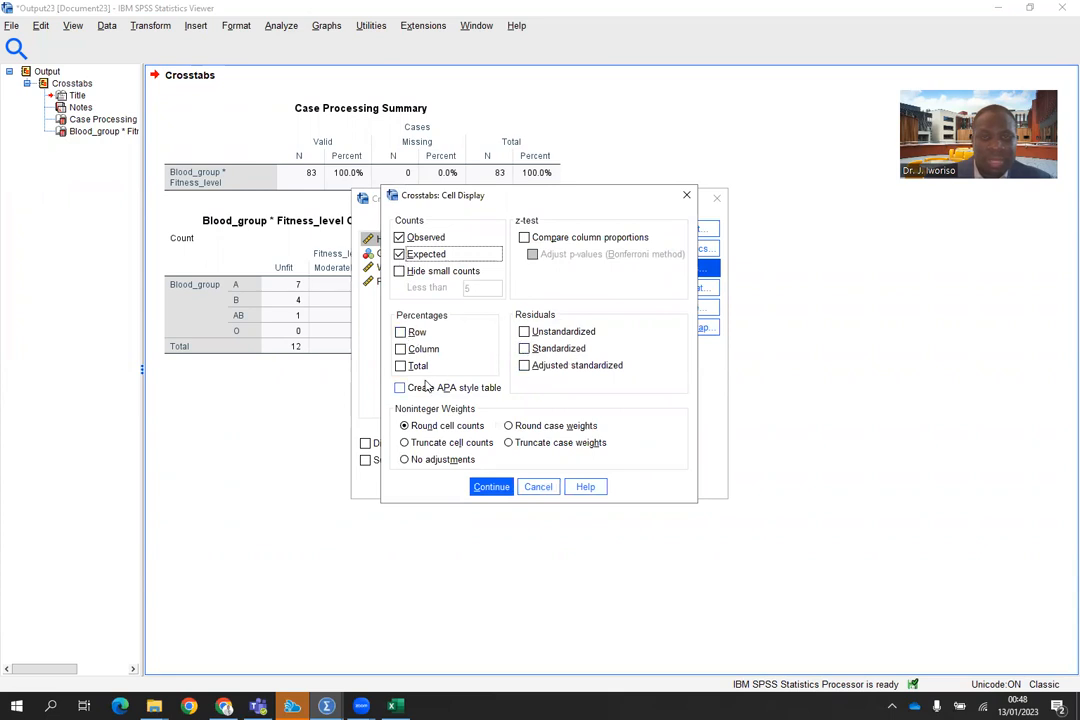
pyautogui.click(489, 487)
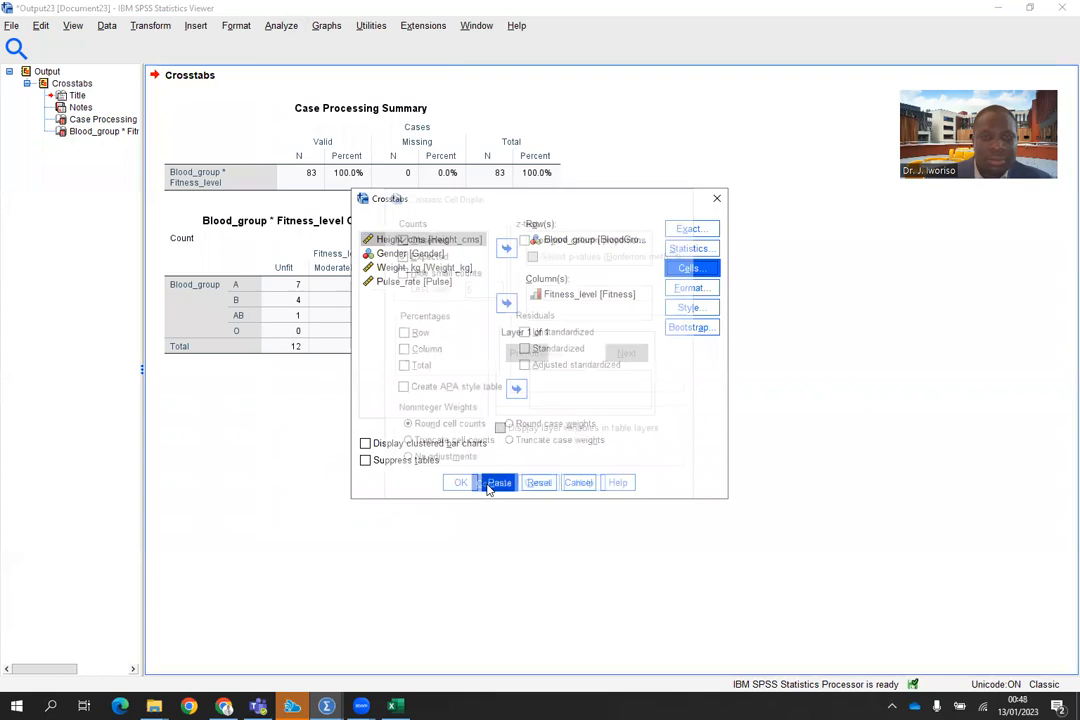
# - Replace Fitness_level with Gender as the column variable and run the crosstabulation
pyautogui.click(580, 297)
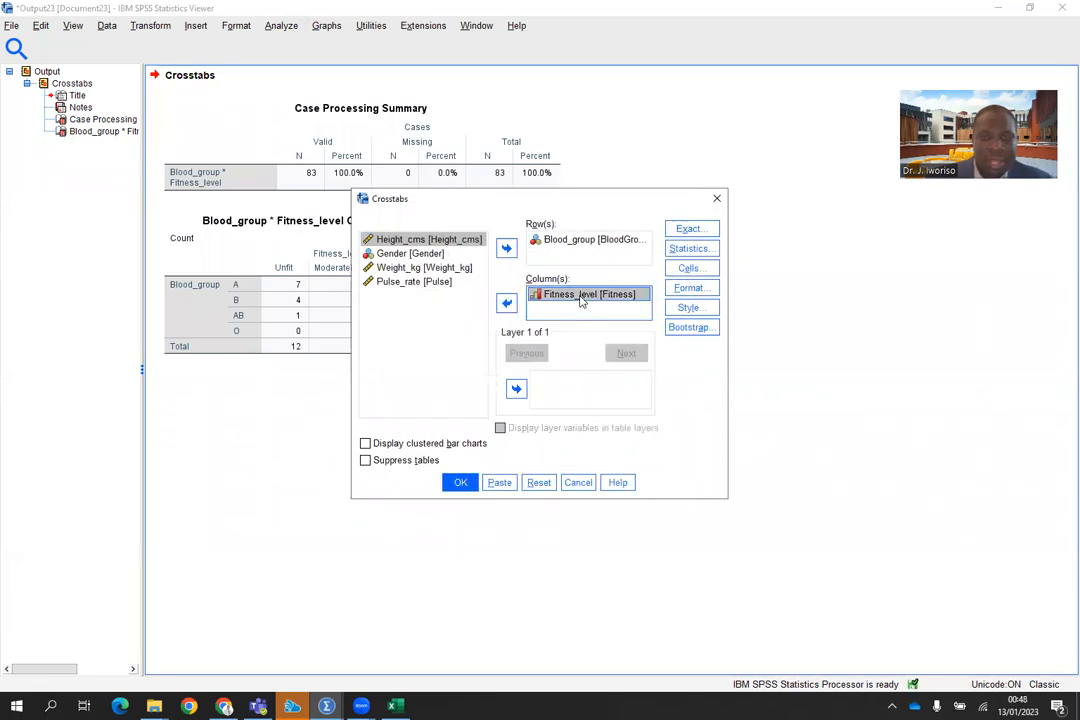
pyautogui.click(507, 303)
pyautogui.click(420, 255)
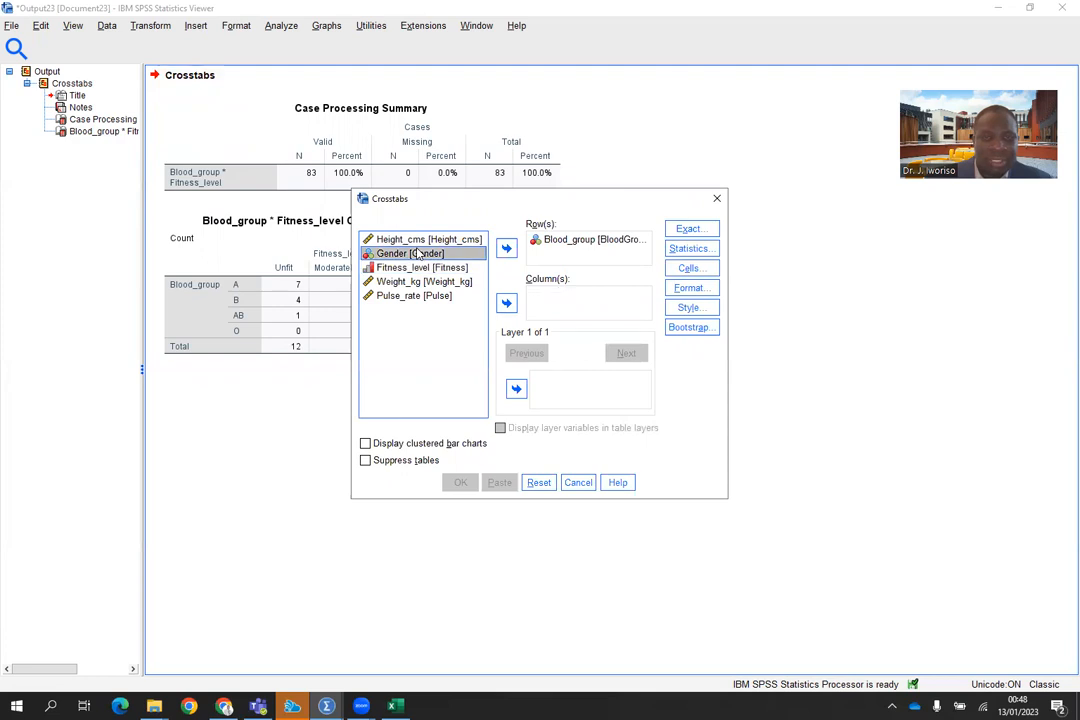
pyautogui.click(507, 303)
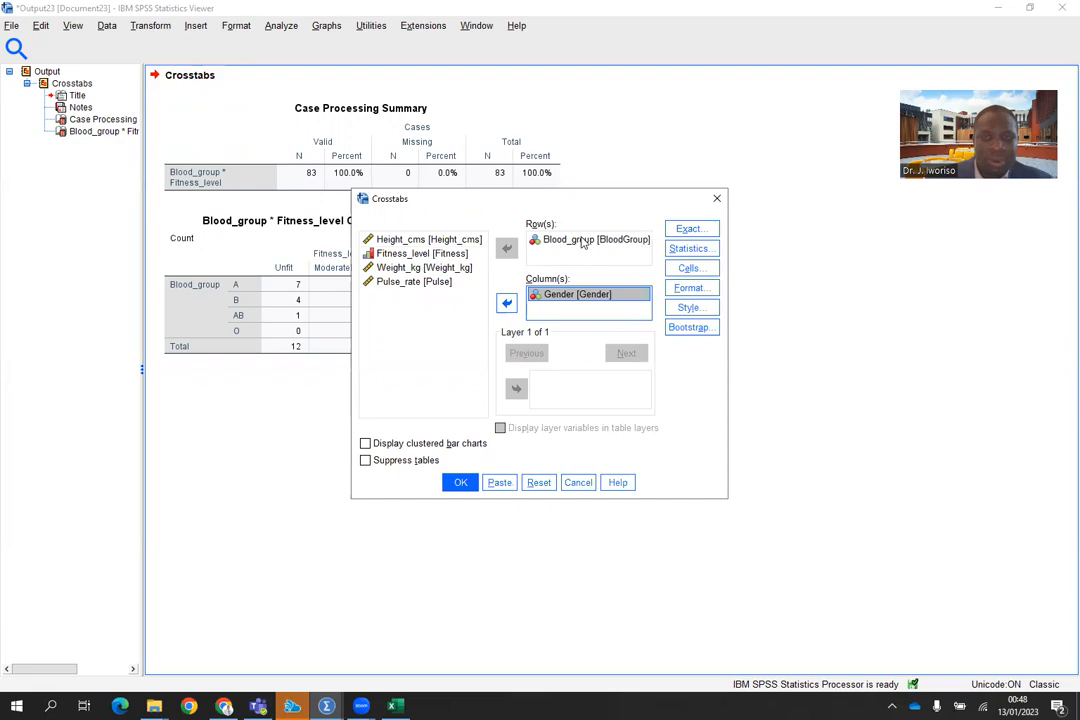
pyautogui.click(460, 484)
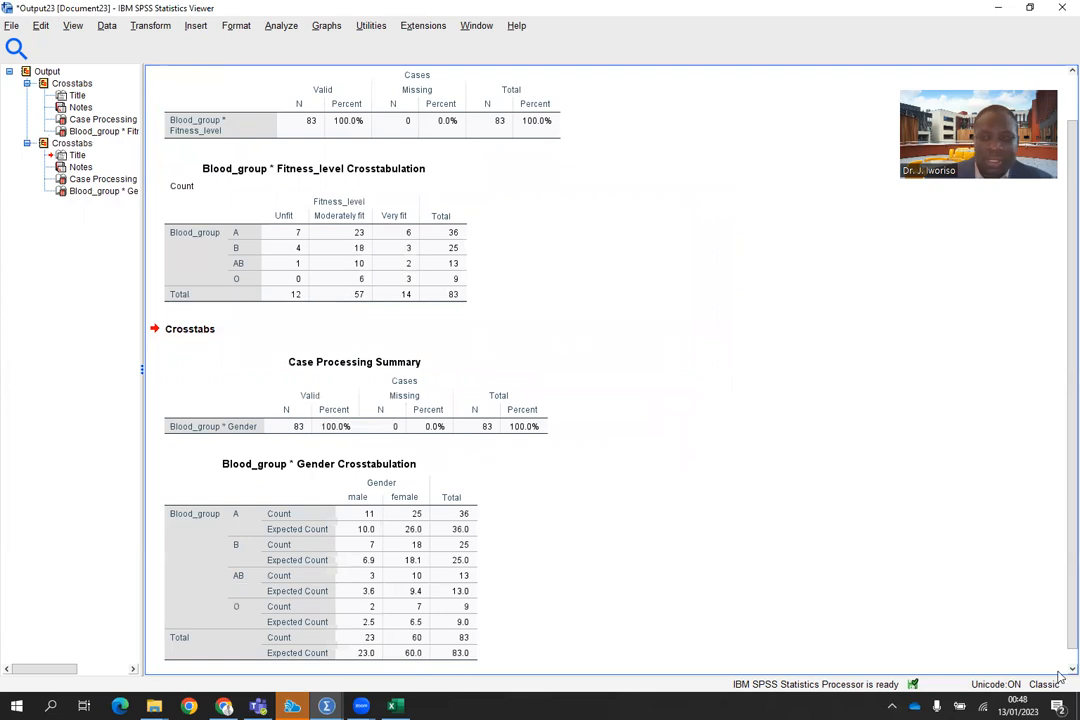
# - Examine the Blood_group by Gender crosstabulation with observed and expected counts
pyautogui.scroll(-1, 1060, 664)
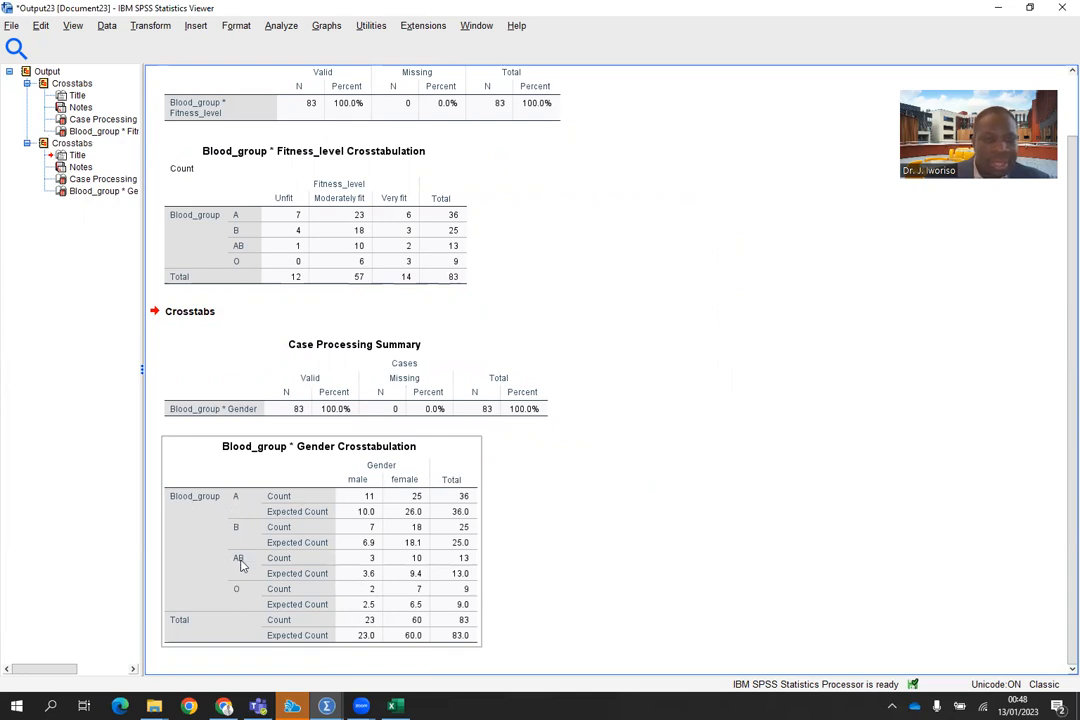
pyautogui.click(529, 572)
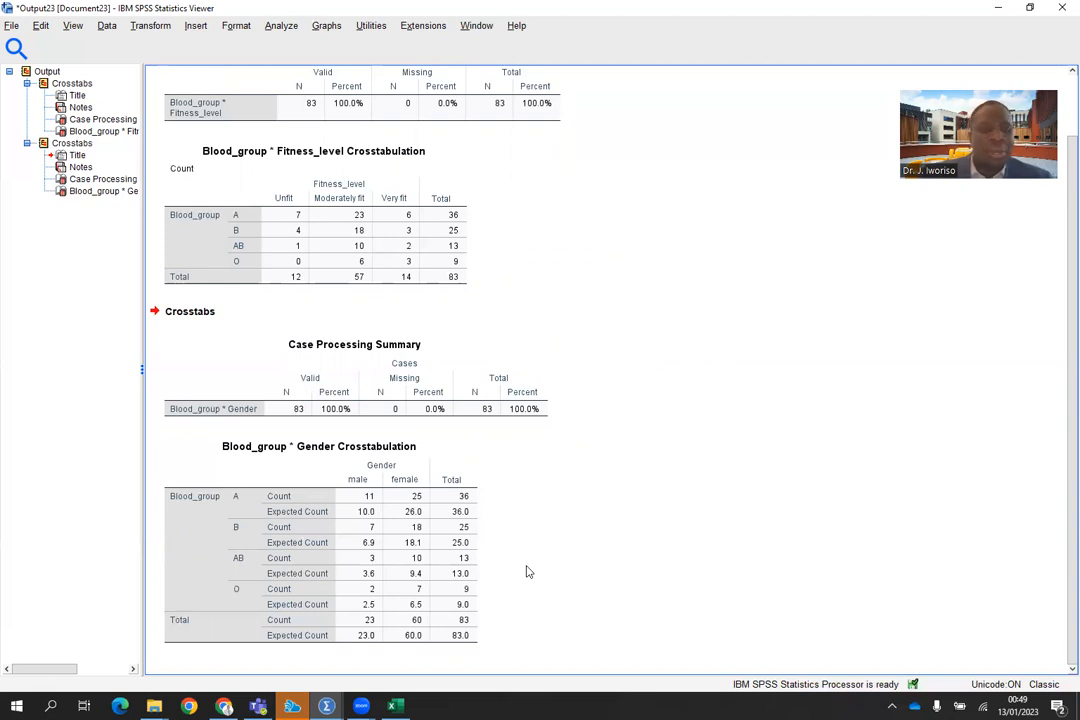
pyautogui.click(289, 511)
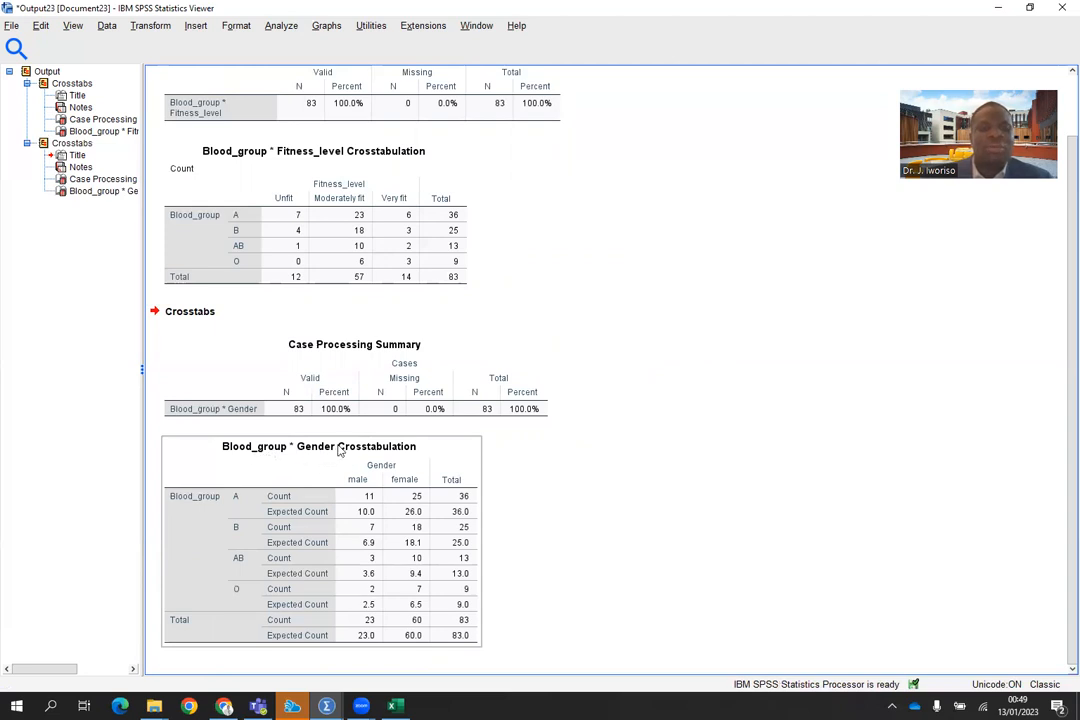
pyautogui.click(536, 416)
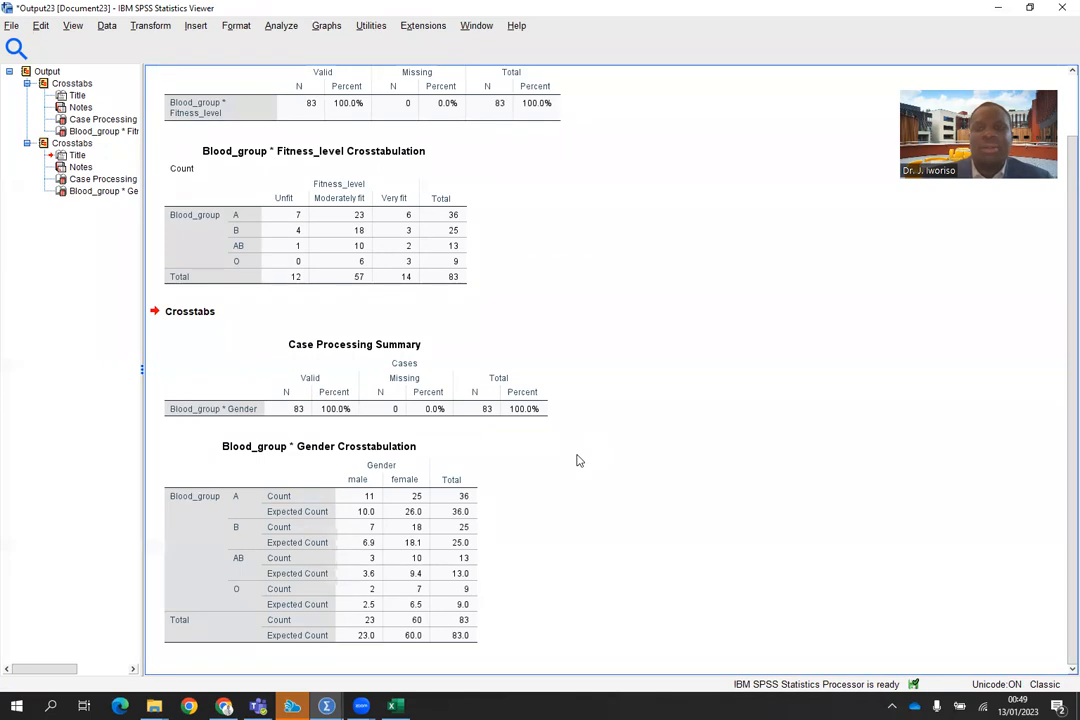